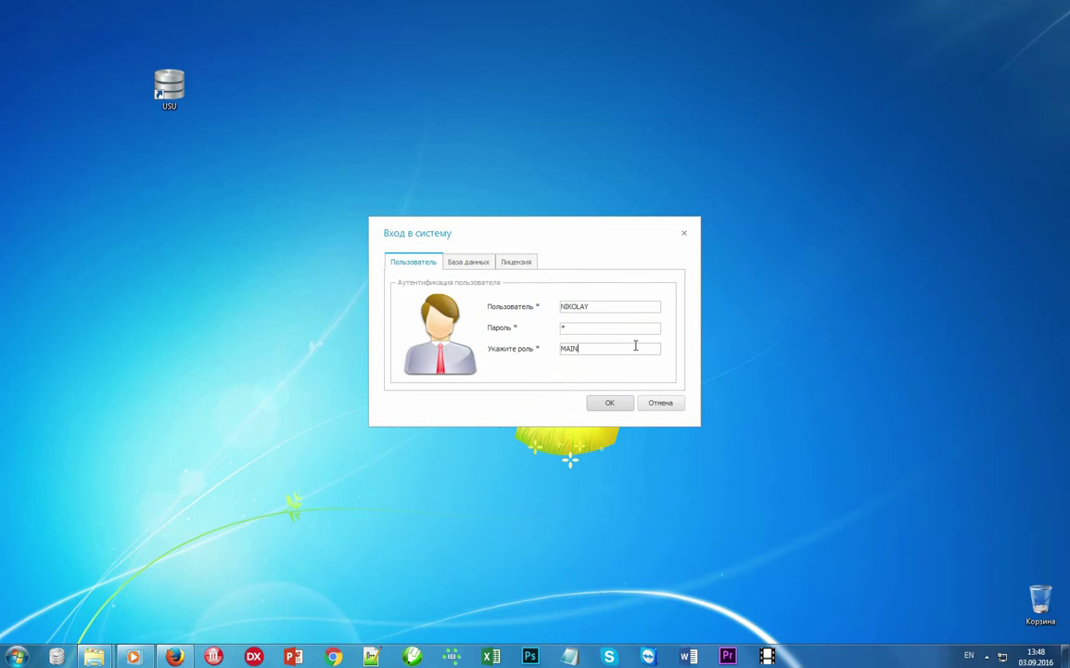
- Log in to the system with the filled-in credentials and the role MAIN
{"action": "left_click", "coordinate": [612, 403]}
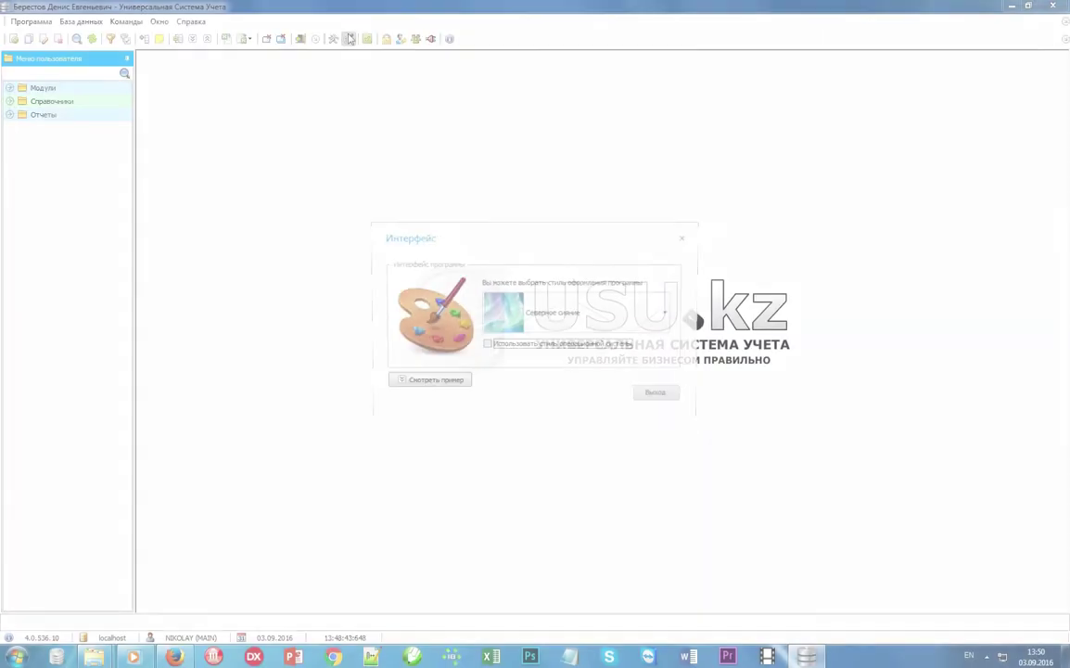
- Expand the sample preview in the interface settings and try the Полночь program style
{"action": "left_click", "coordinate": [448, 385]}
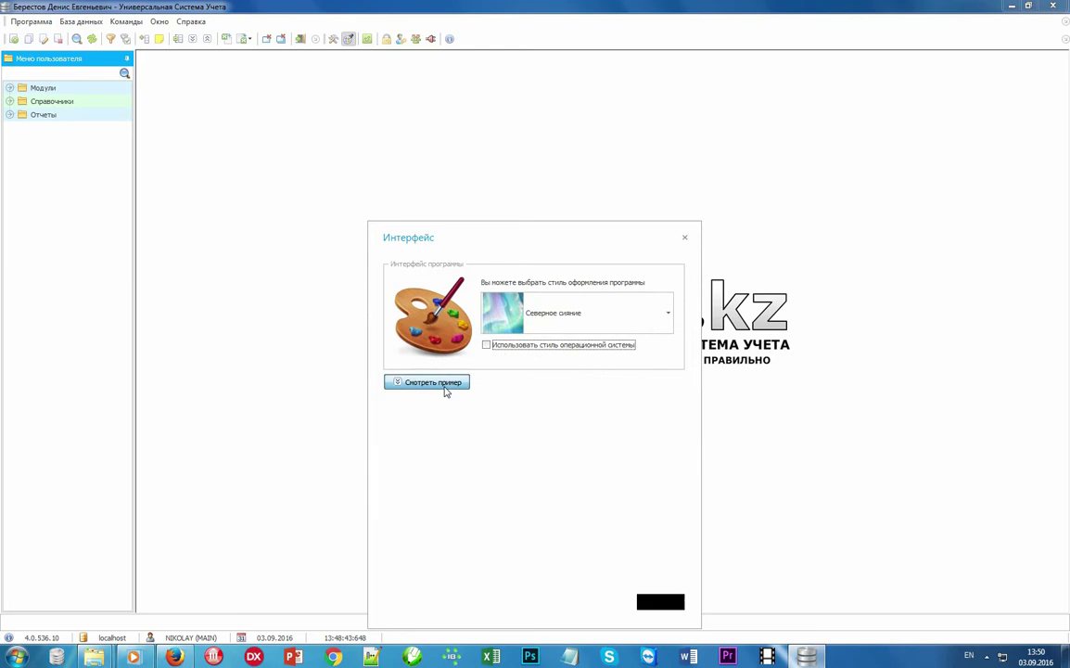
{"action": "left_click_drag", "start_coordinate": [524, 247], "coordinate": [564, 108]}
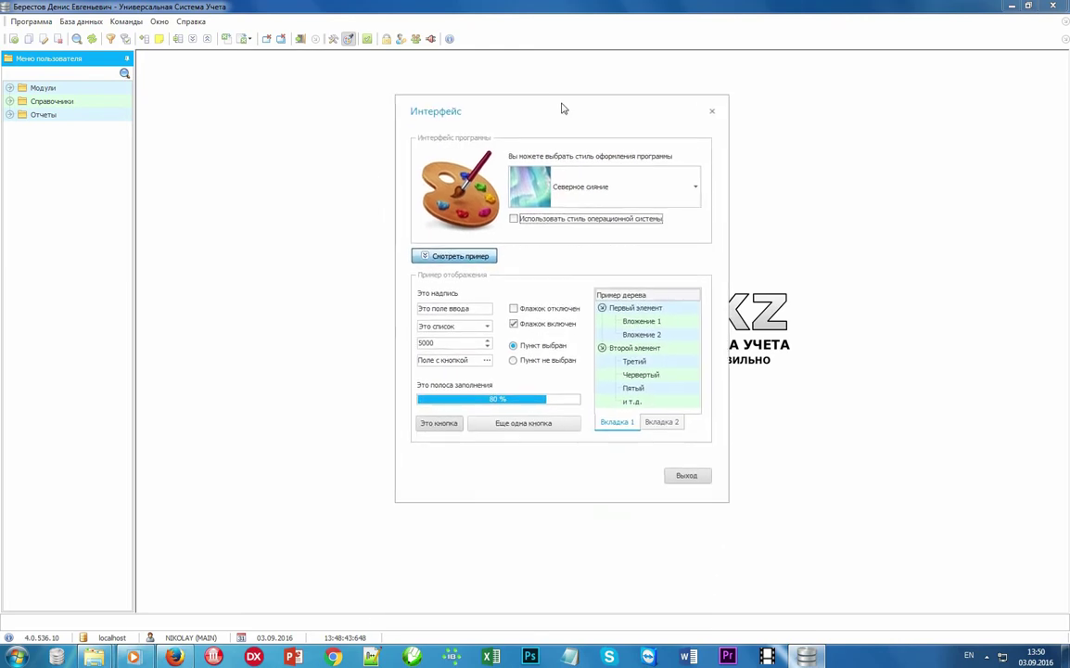
{"action": "left_click", "coordinate": [697, 181]}
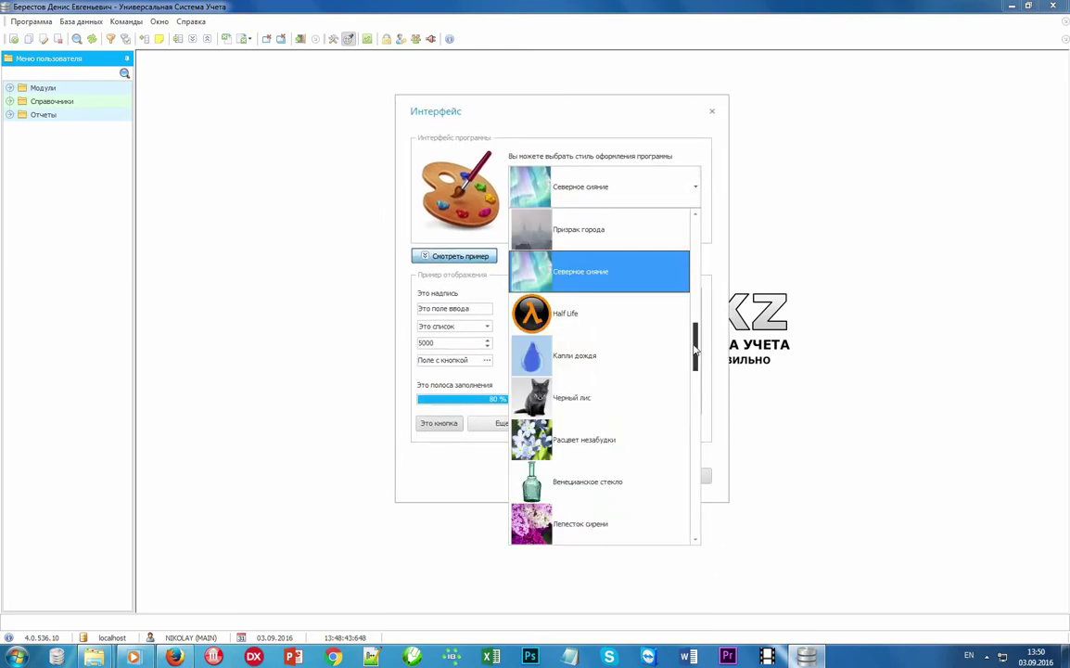
{"action": "mouse_move", "coordinate": [695, 334]}
{"action": "left_mouse_down"}
{"action": "mouse_move", "coordinate": [697, 454]}
{"action": "mouse_move", "coordinate": [691, 327]}
{"action": "left_mouse_up"}
{"action": "left_click", "coordinate": [660, 352]}
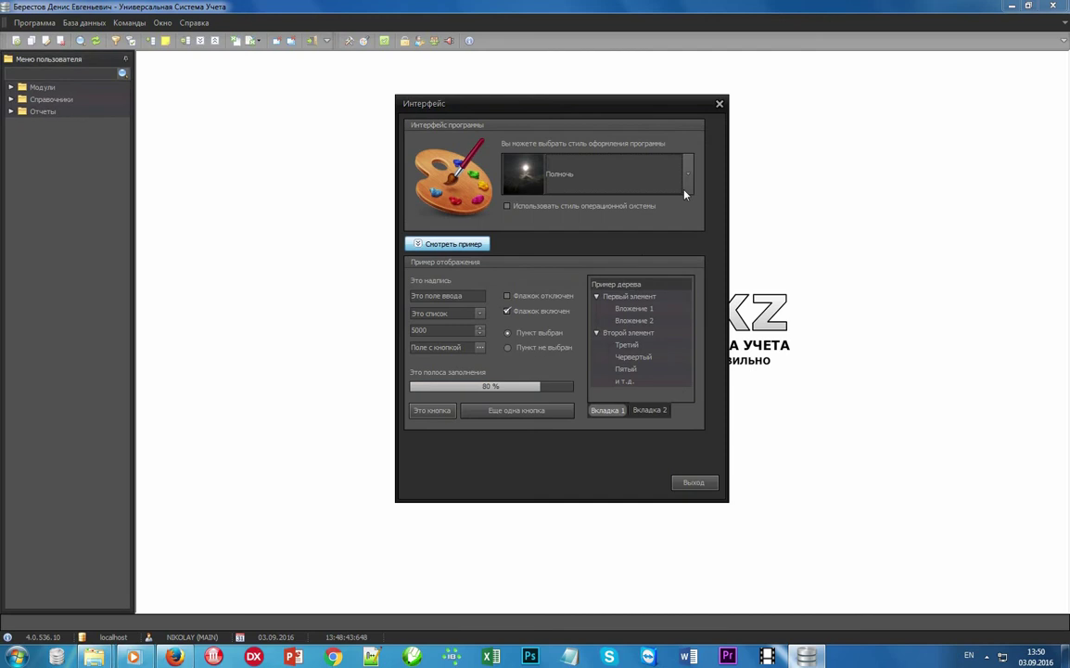
- Set the program style to Северное сияние and close the interface settings
{"action": "left_click", "coordinate": [687, 173]}
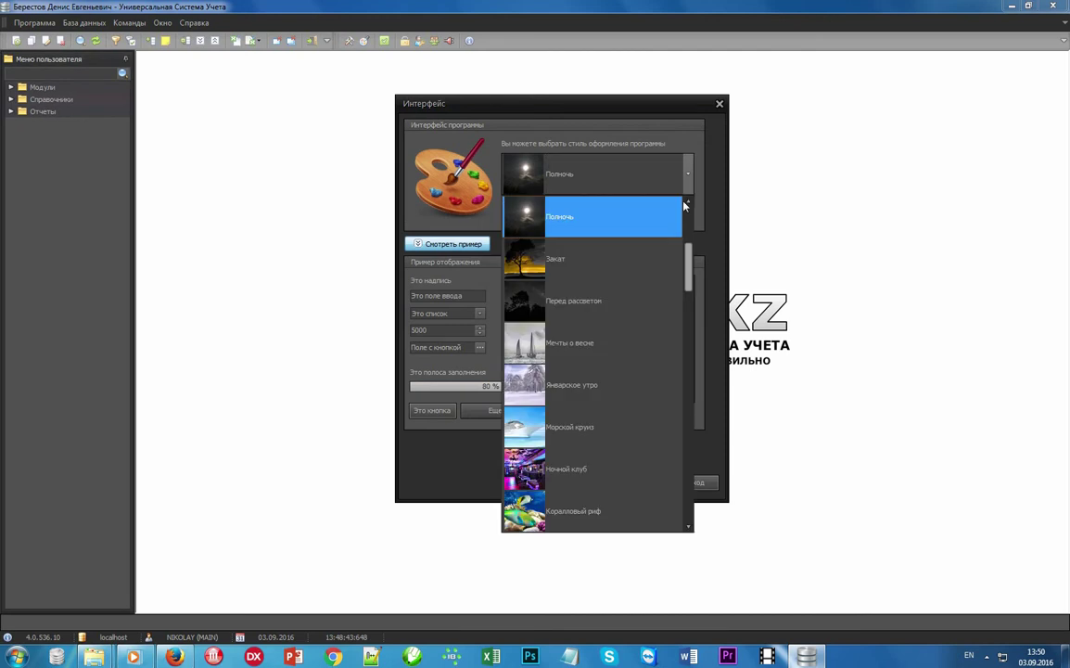
{"action": "scroll", "coordinate": [529, 397], "scroll_direction": "down", "scroll_amount": 4}
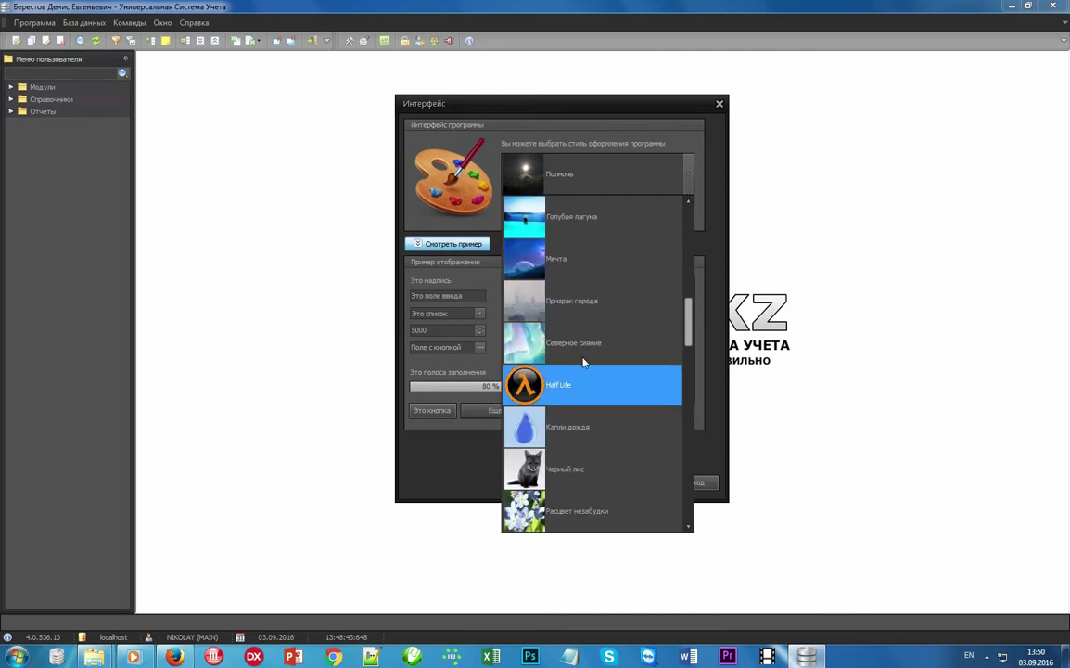
{"action": "left_click", "coordinate": [588, 348]}
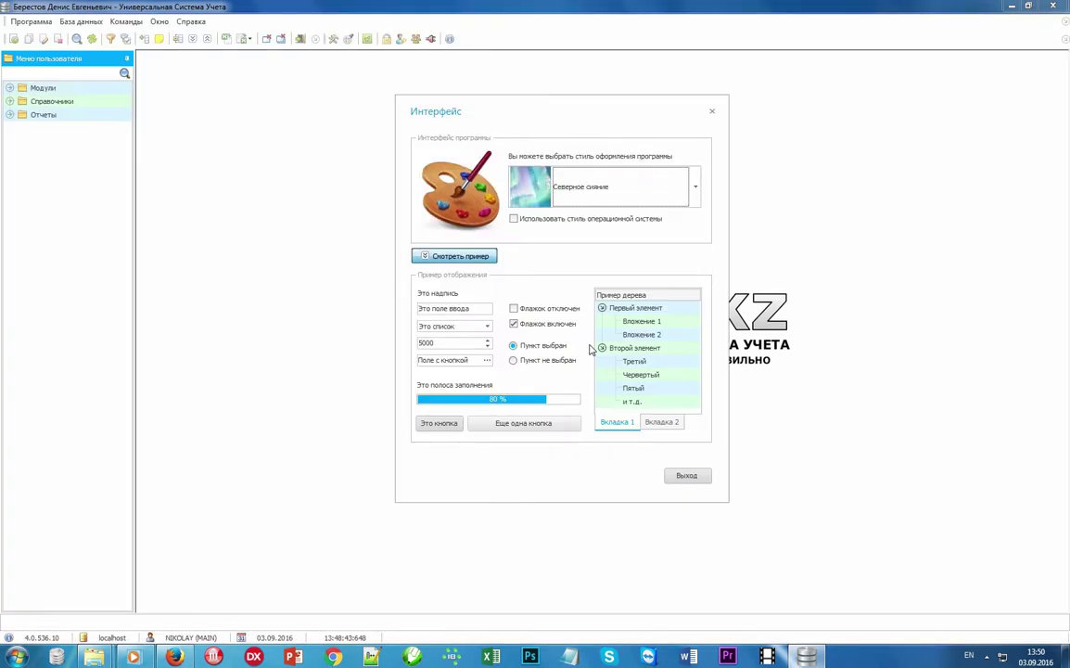
{"action": "left_click", "coordinate": [687, 476]}
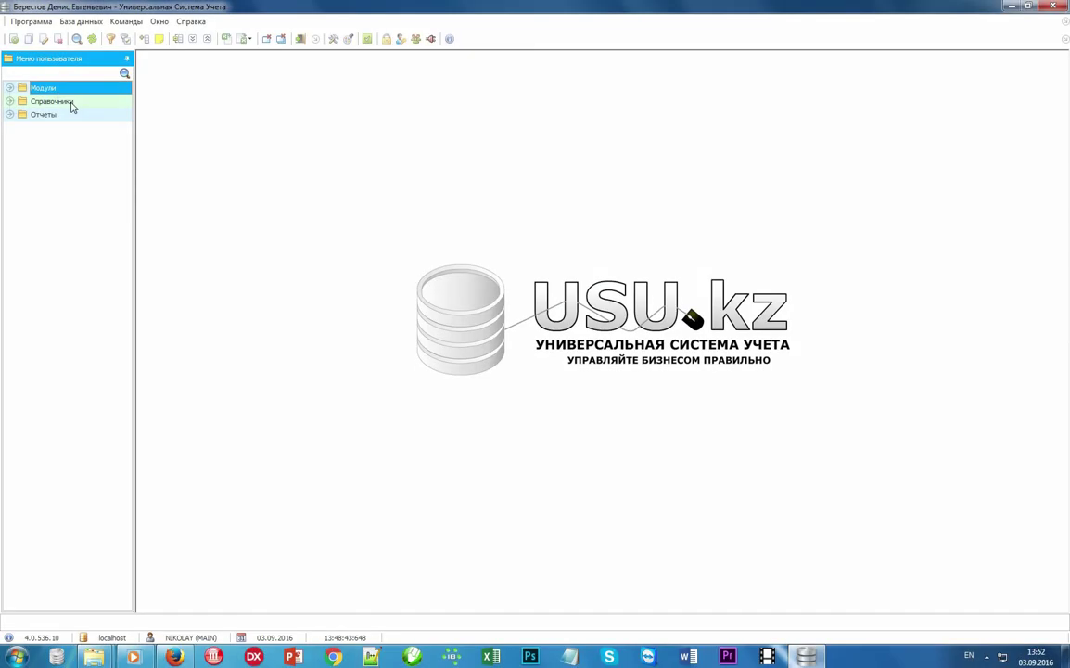
{"action": "left_click", "coordinate": [73, 106]}
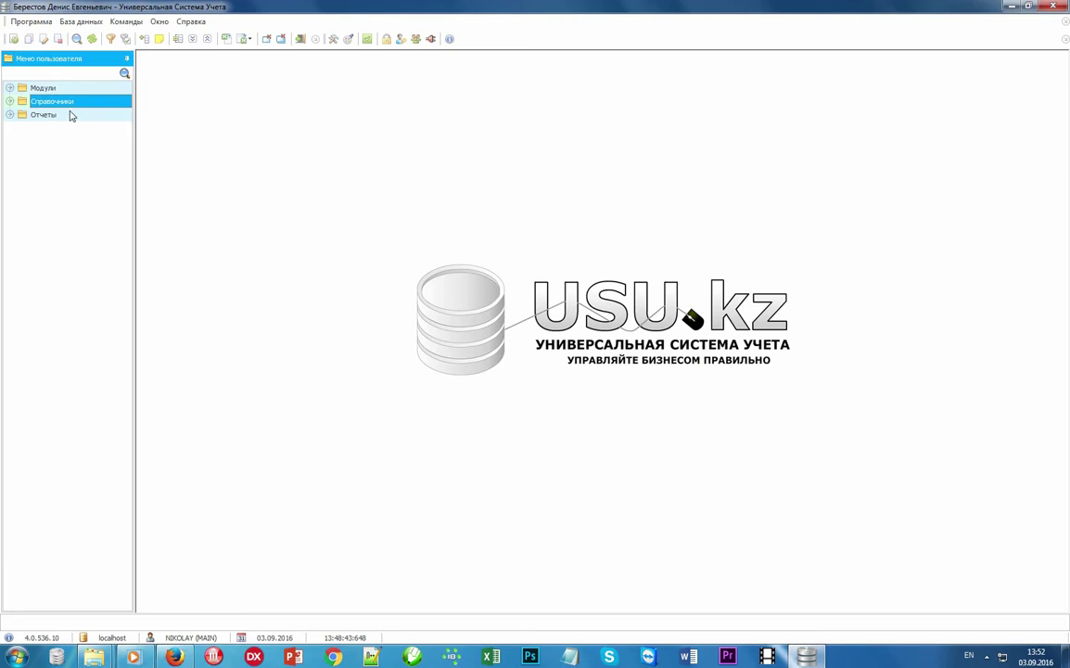
{"action": "left_click", "coordinate": [69, 115]}
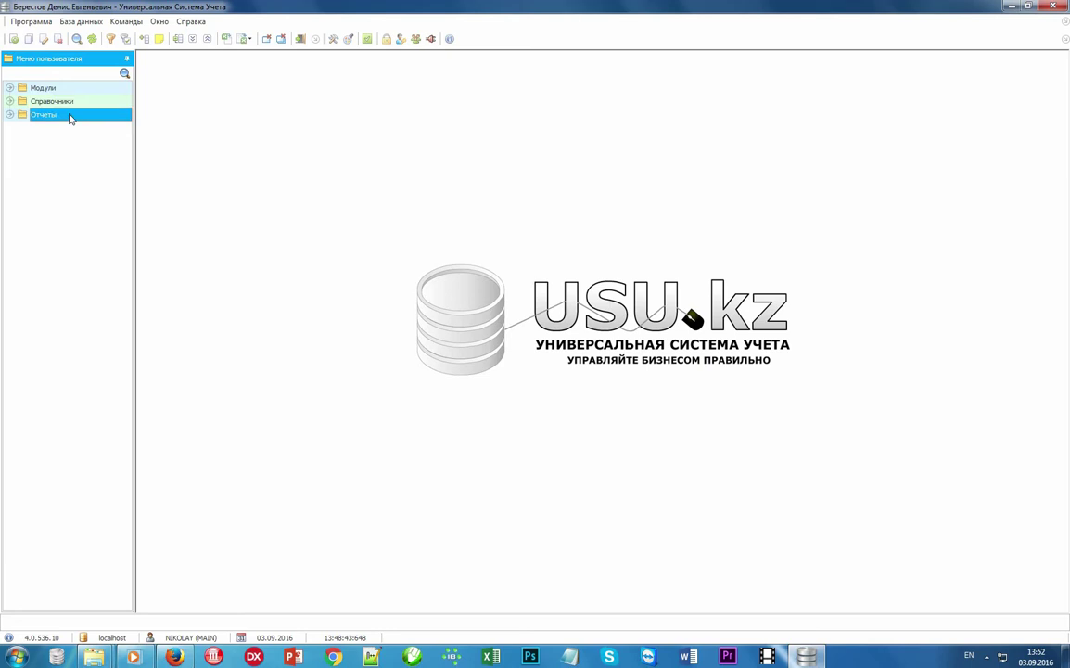
{"action": "left_click", "coordinate": [68, 104]}
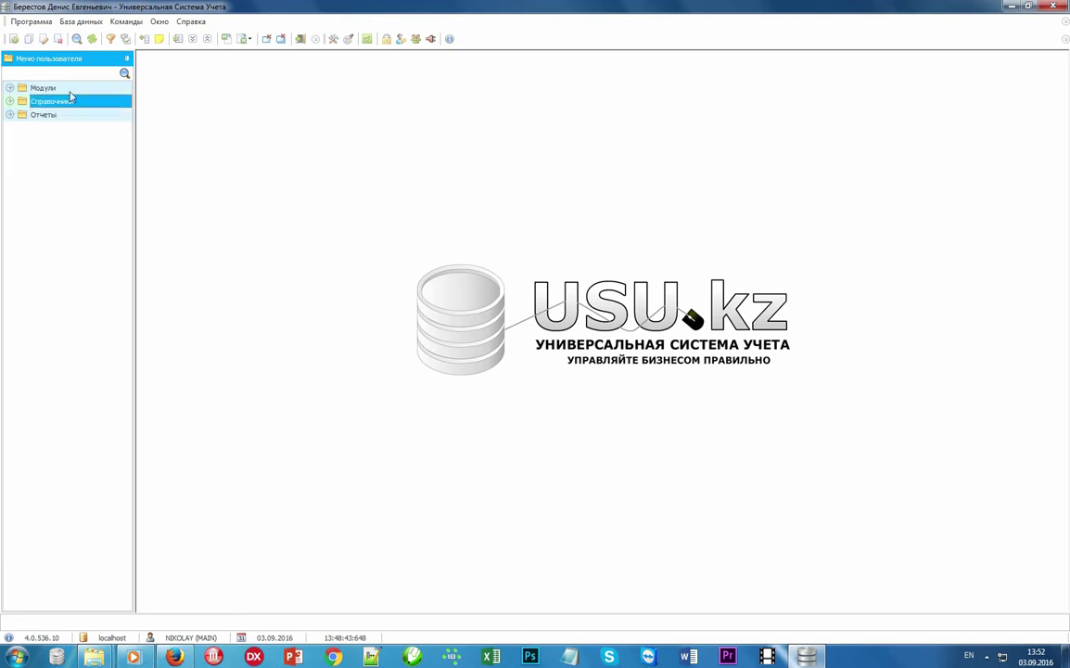
{"action": "left_click", "coordinate": [72, 89]}
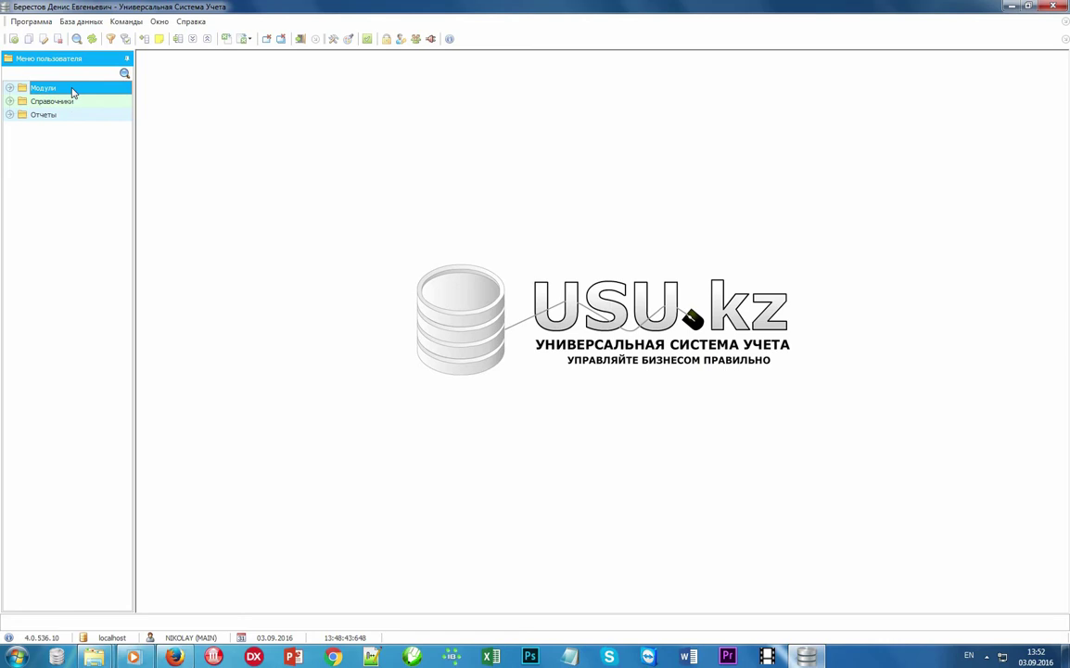
- Expand Справочники and its Товар, Скидки, Рассылка, Организация and Деньги folders
{"action": "left_click", "coordinate": [9, 102]}
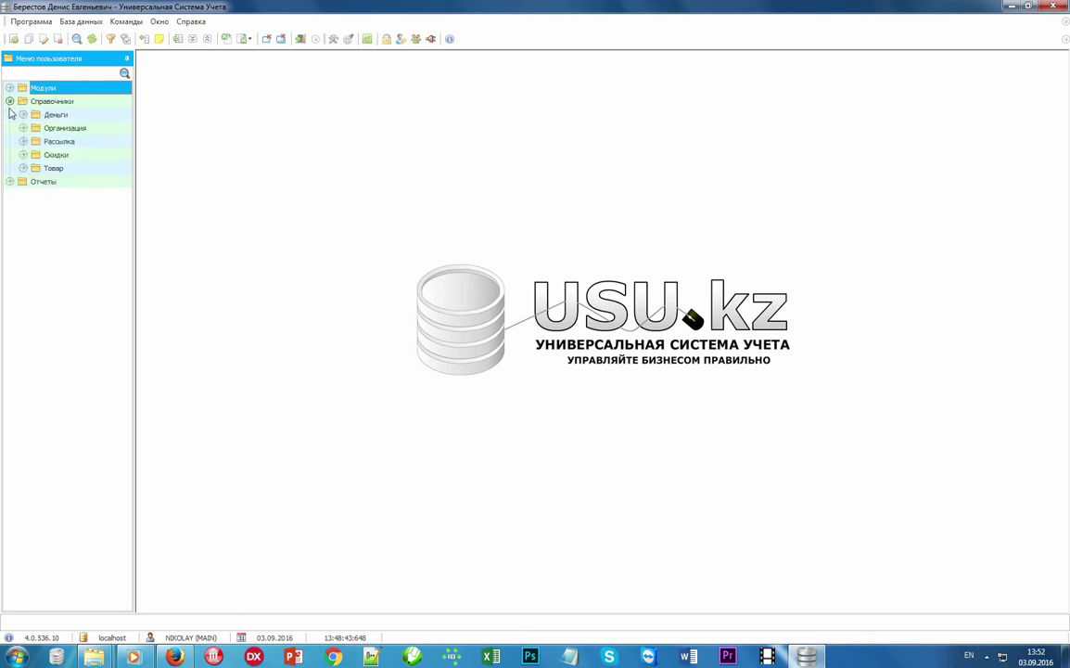
{"action": "left_click", "coordinate": [23, 170]}
{"action": "left_click", "coordinate": [23, 155]}
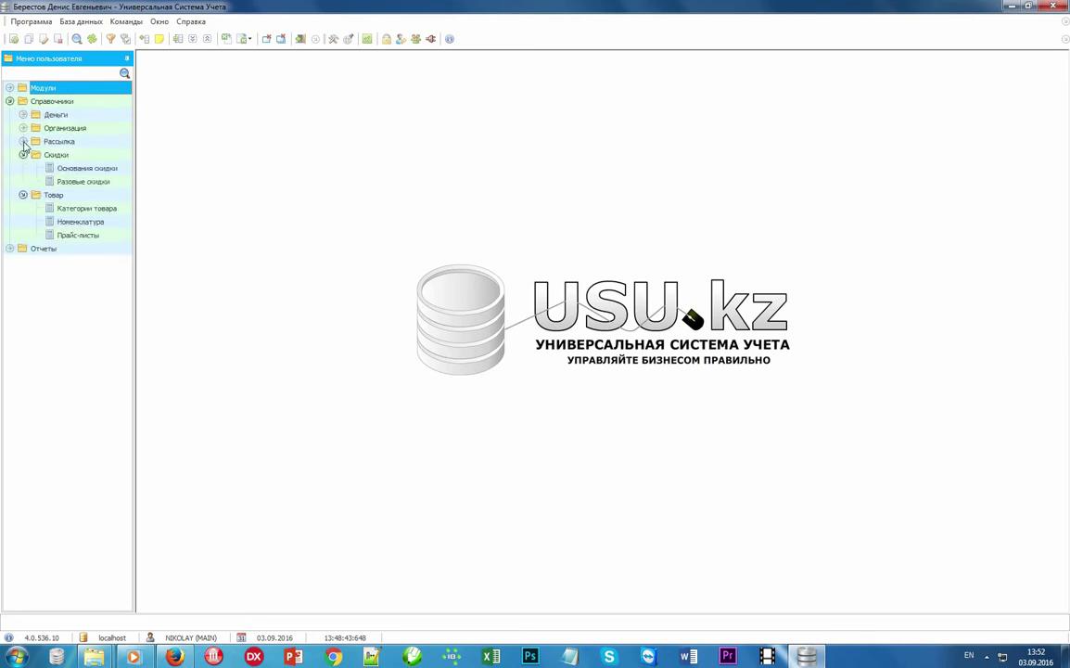
{"action": "left_click", "coordinate": [24, 141]}
{"action": "left_click", "coordinate": [23, 128]}
{"action": "left_click", "coordinate": [24, 114]}
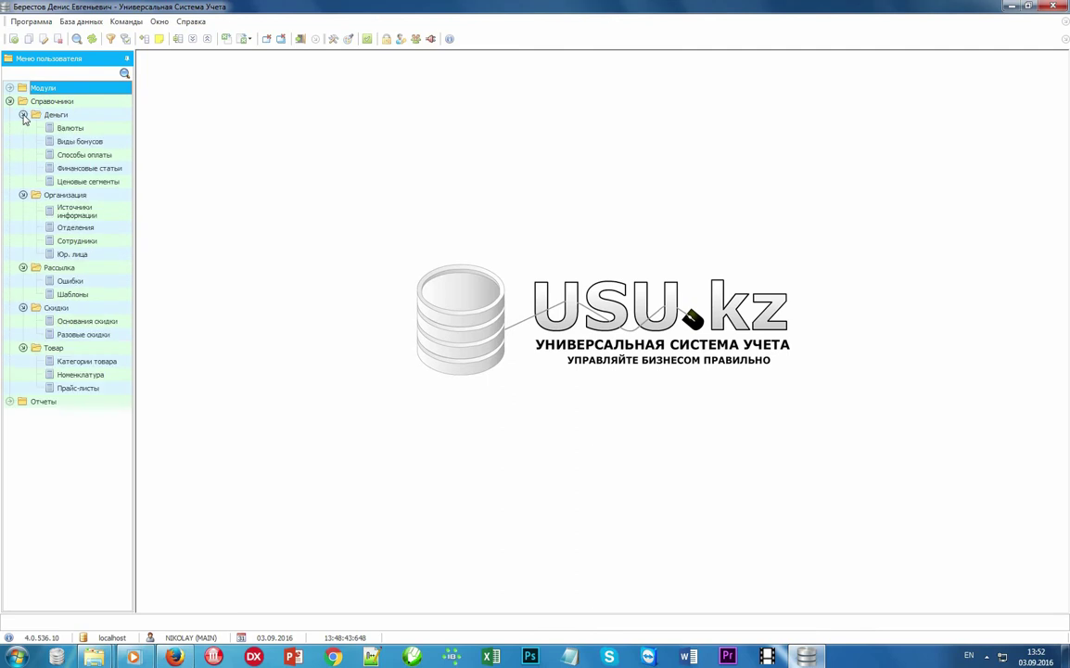
- Open the Валюты, Способы оплаты, Отделения and Сотрудники directories to review their entries
{"action": "double_click", "coordinate": [96, 128]}
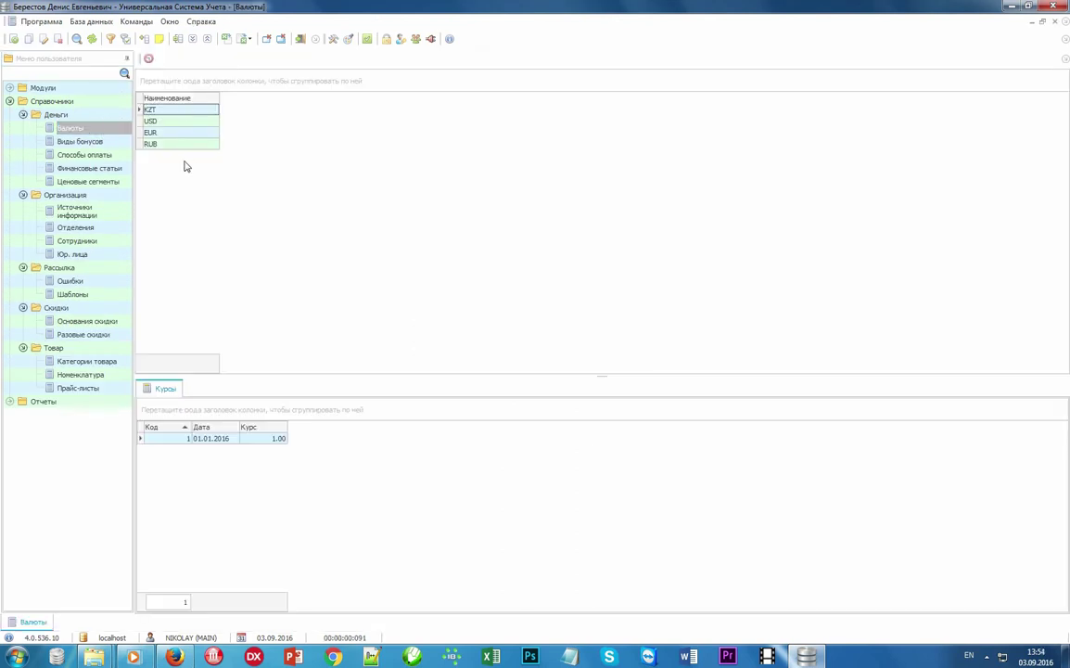
{"action": "double_click", "coordinate": [96, 155]}
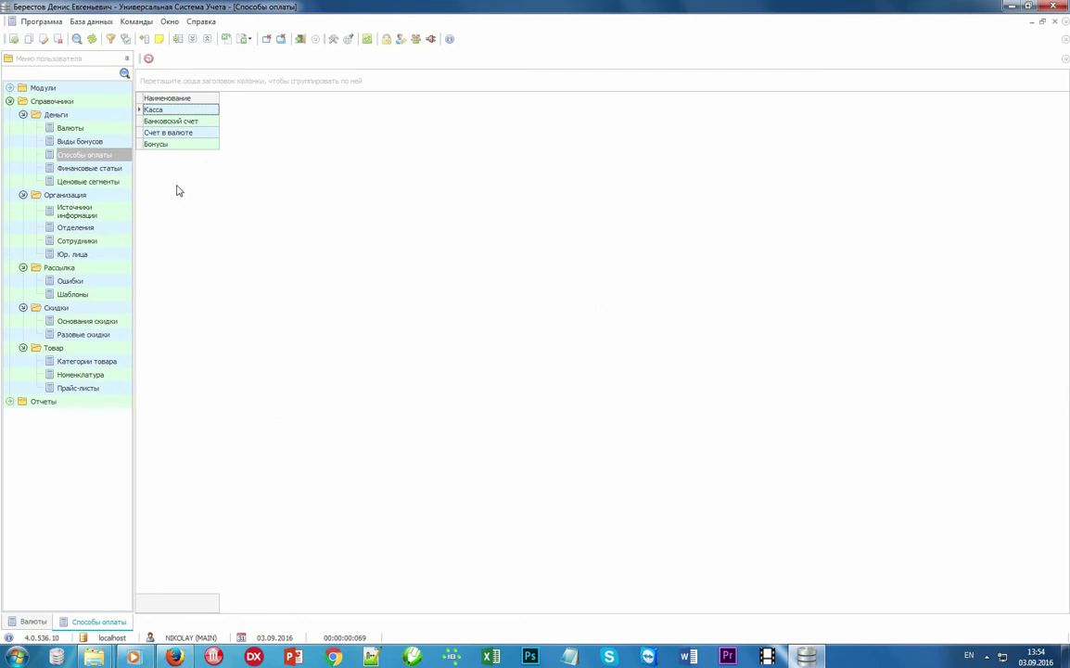
{"action": "double_click", "coordinate": [101, 229]}
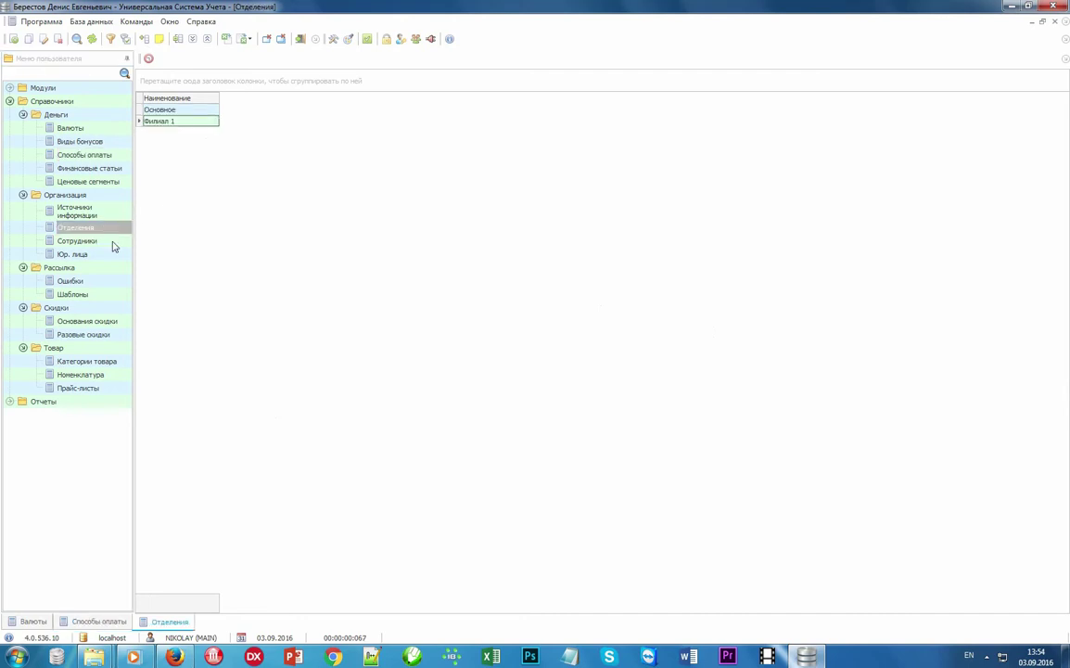
{"action": "double_click", "coordinate": [117, 242]}
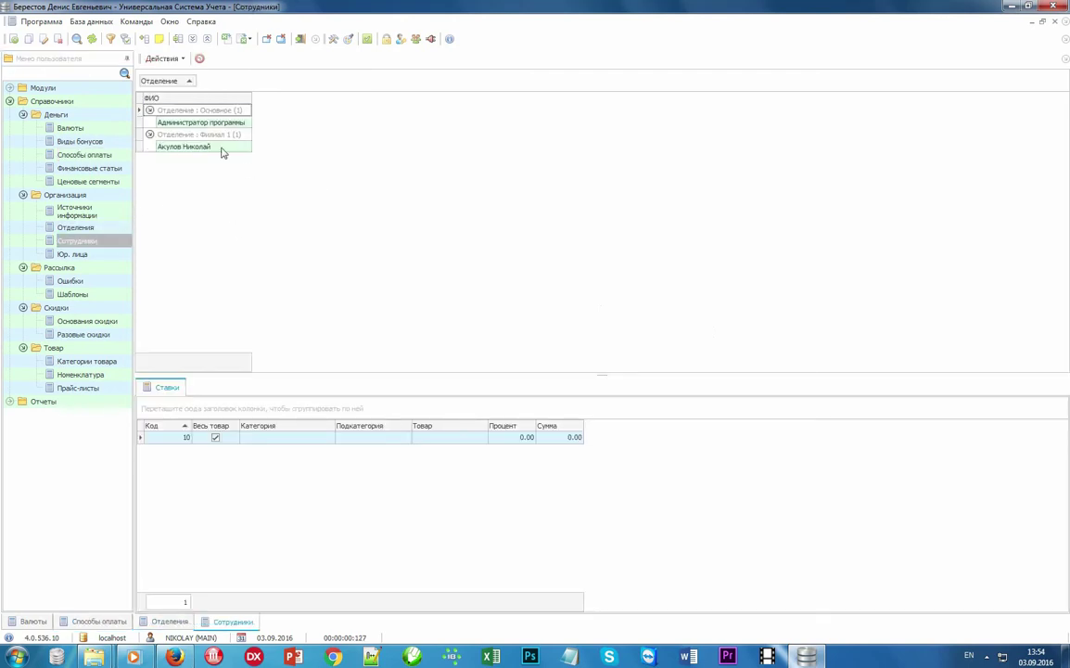
- Open the Шаблоны, Разовые скидки and Основания скидки directories to review their entries
{"action": "double_click", "coordinate": [74, 294]}
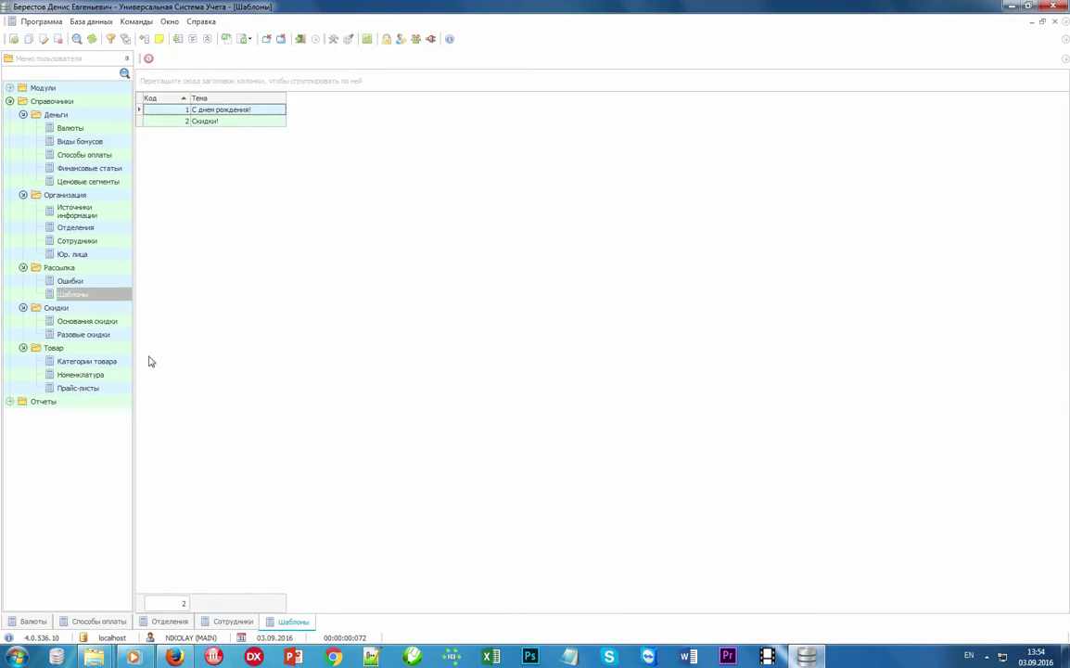
{"action": "double_click", "coordinate": [105, 335]}
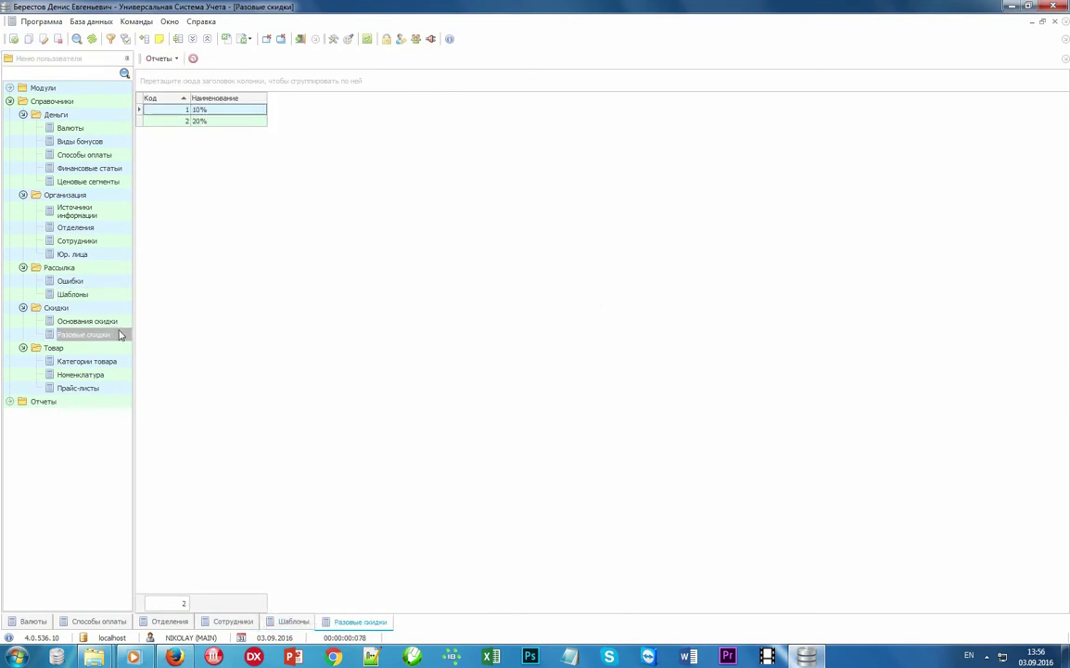
{"action": "double_click", "coordinate": [113, 321]}
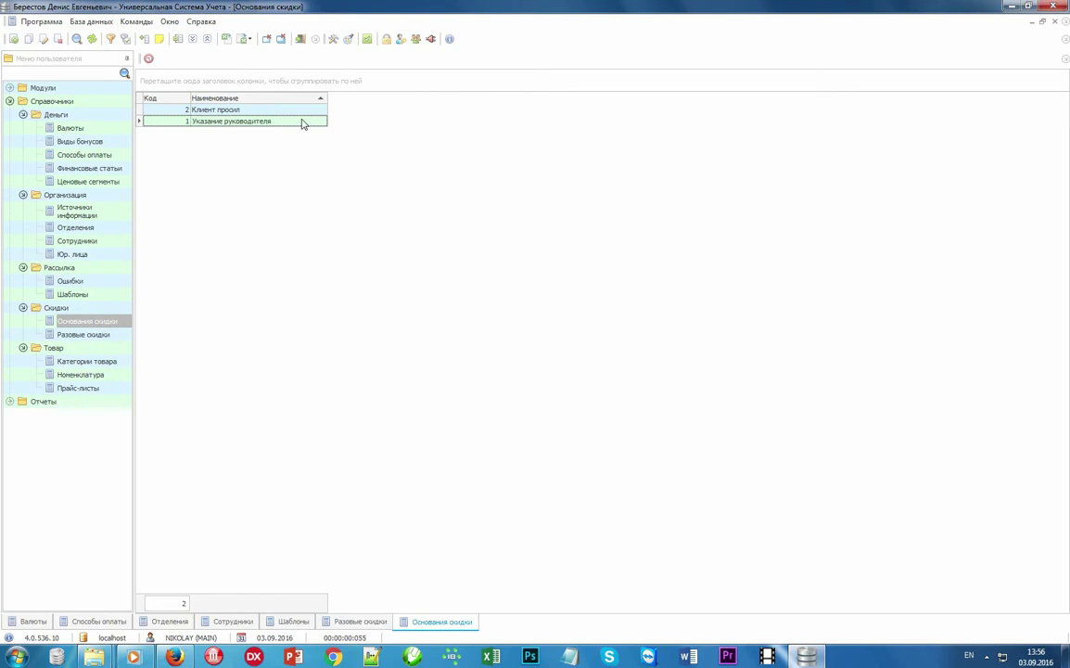
- Open the Номенклатура directory under Товар and check the commands available for its table
{"action": "double_click", "coordinate": [109, 375]}
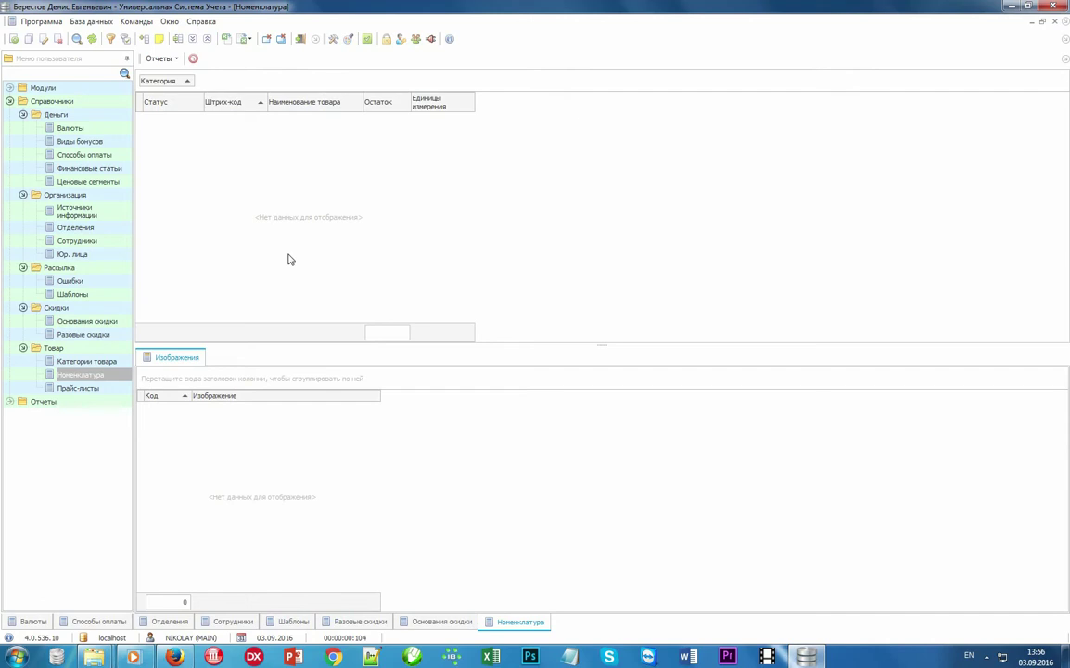
{"action": "right_click", "coordinate": [332, 244]}
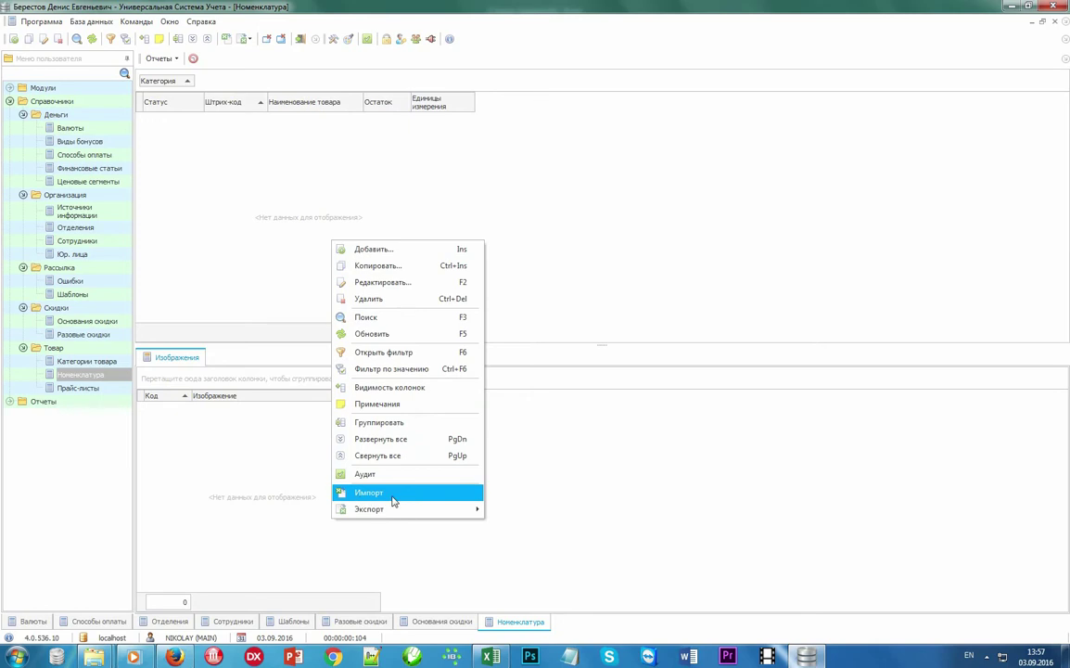
{"action": "left_click", "coordinate": [546, 265]}
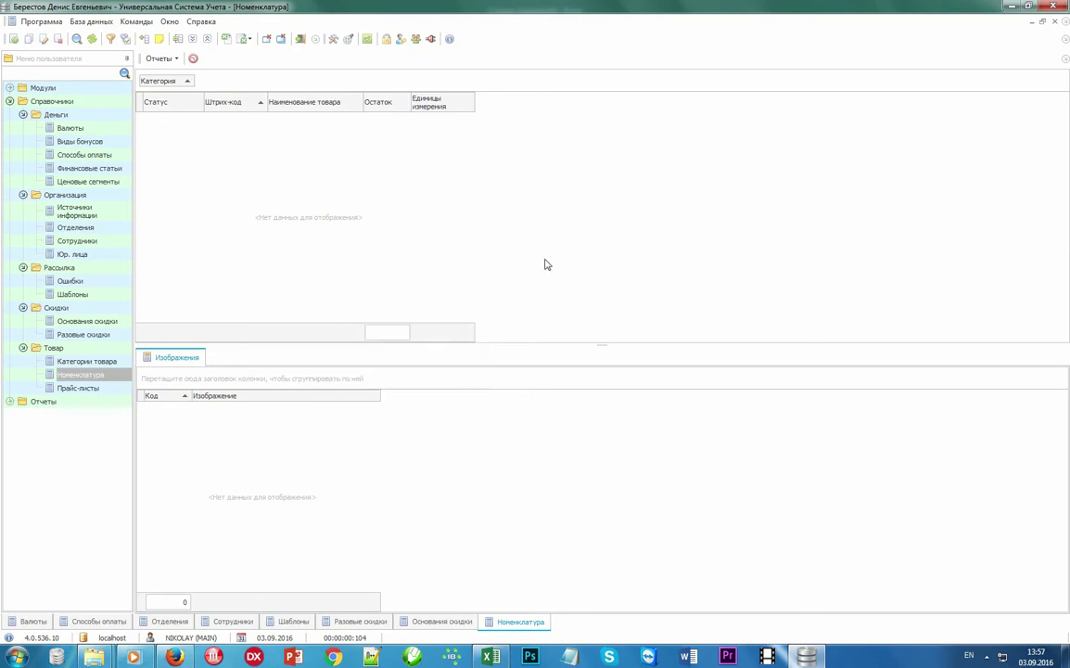
- Switch to Excel and examine the barcode, category, name, stock and price columns in Список товаров.xlsx
{"action": "left_click", "coordinate": [491, 657]}
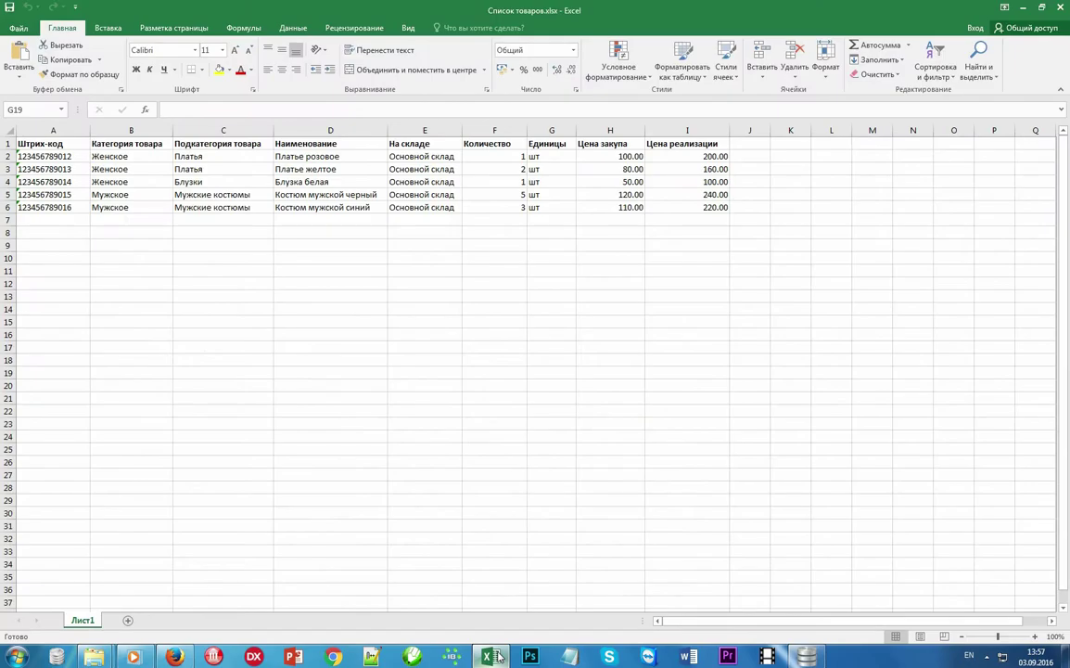
{"action": "left_click", "coordinate": [322, 131]}
{"action": "left_click", "coordinate": [76, 130]}
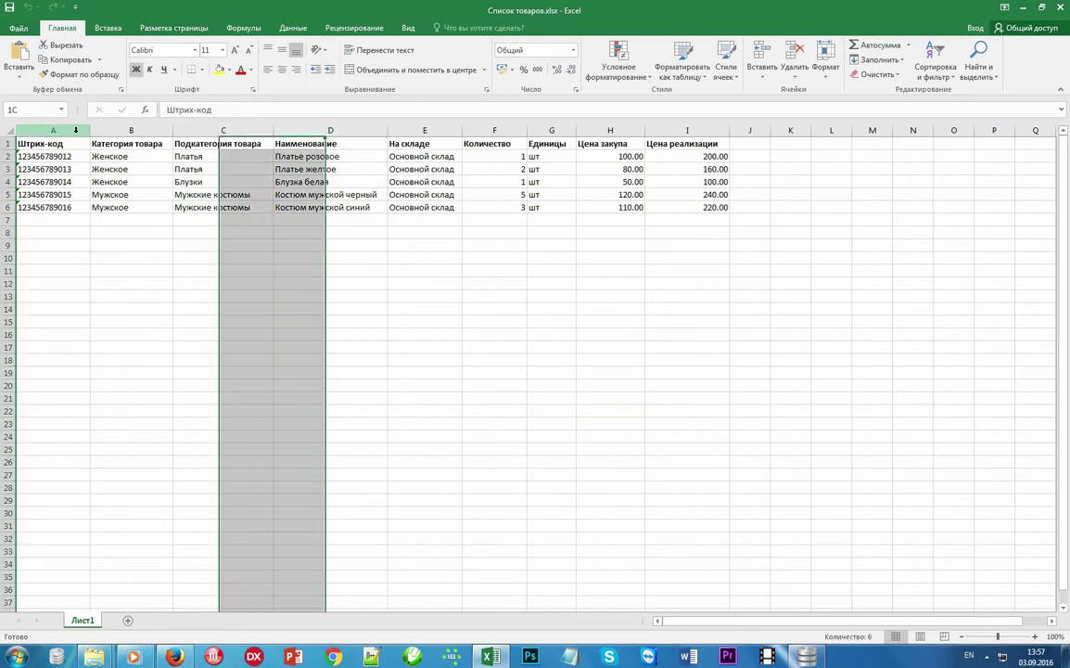
{"action": "left_click_drag", "start_coordinate": [444, 131], "coordinate": [476, 216]}
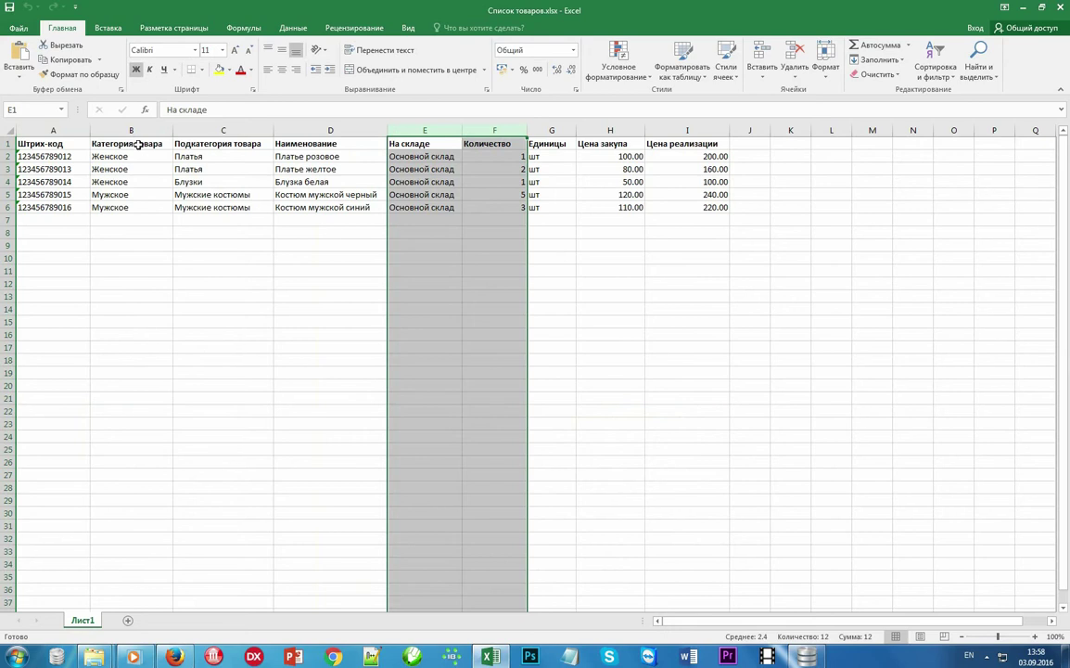
{"action": "left_click_drag", "start_coordinate": [144, 130], "coordinate": [215, 130]}
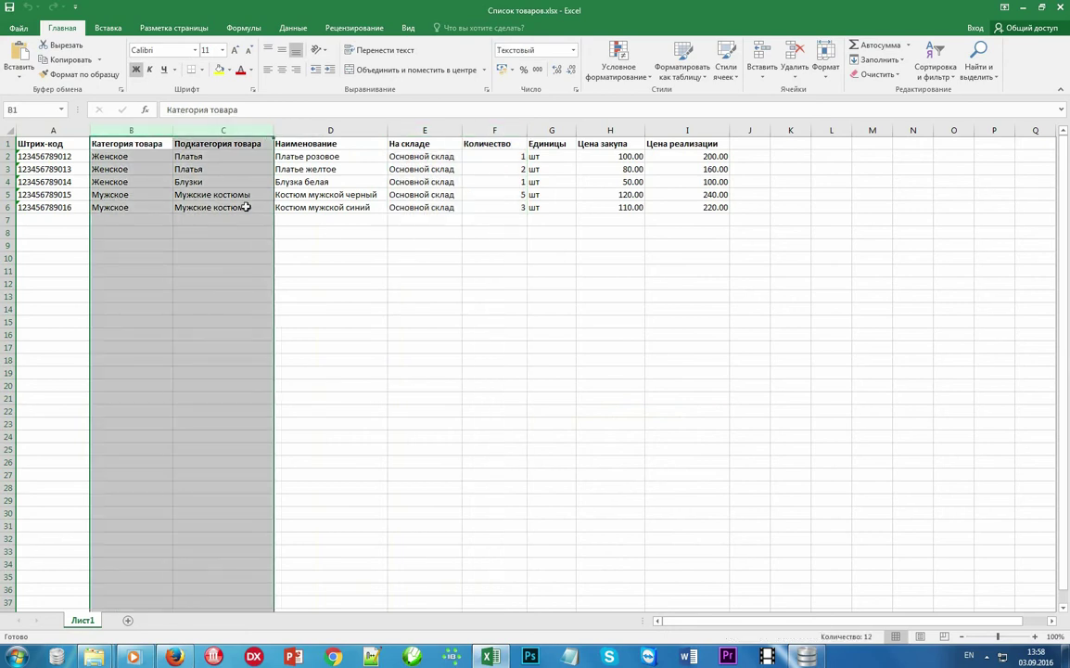
{"action": "left_click_drag", "start_coordinate": [612, 130], "coordinate": [684, 301]}
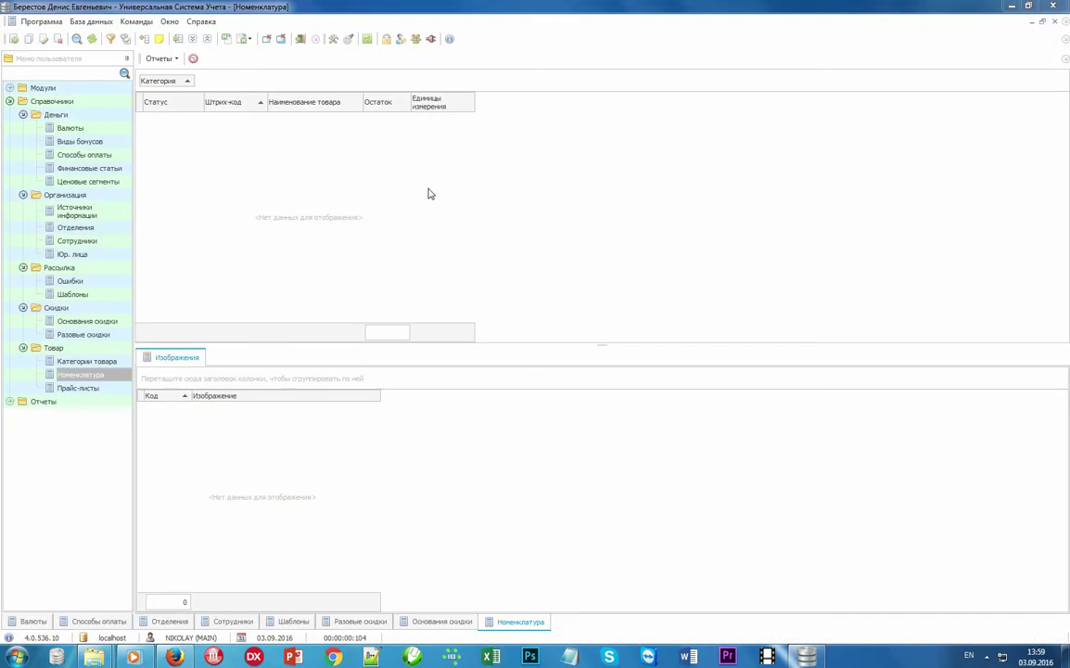
- Start an import into Номенклатура in MS Excel 2007 format, using C:\TEMP\import\Список товаров.xlsx as the source file
{"action": "right_click", "coordinate": [430, 190]}
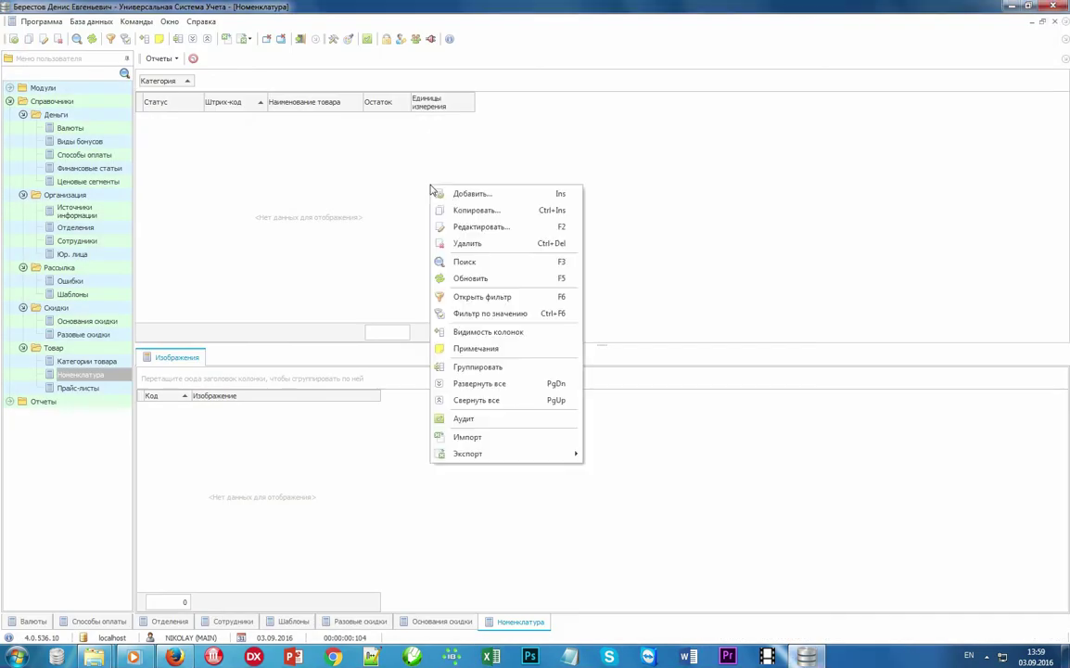
{"action": "left_click", "coordinate": [503, 436]}
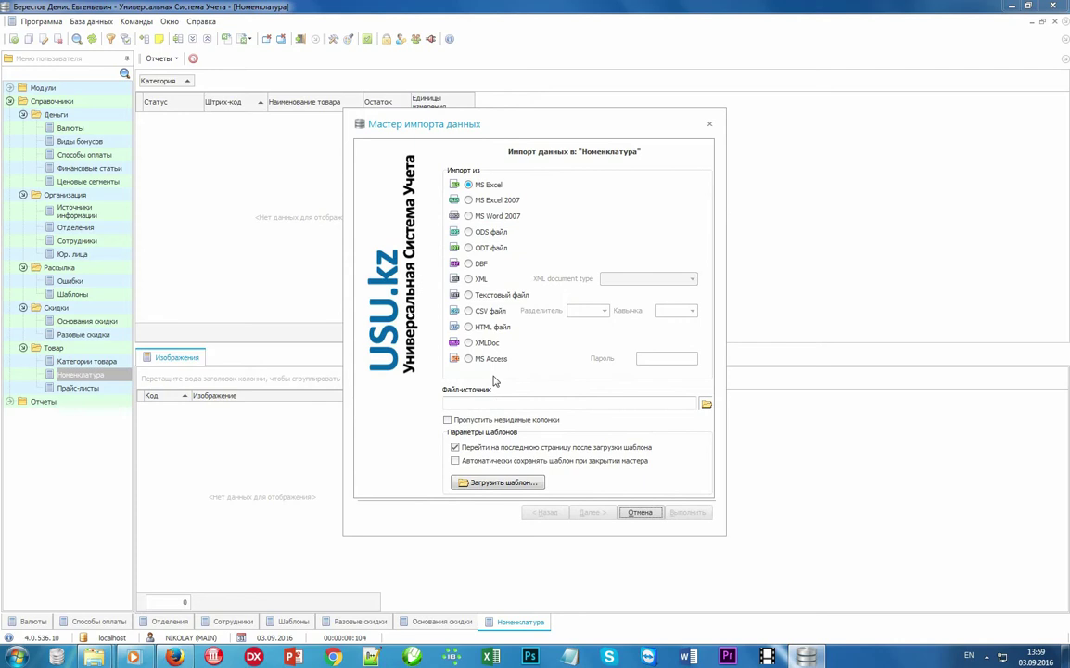
{"action": "left_click", "coordinate": [469, 200]}
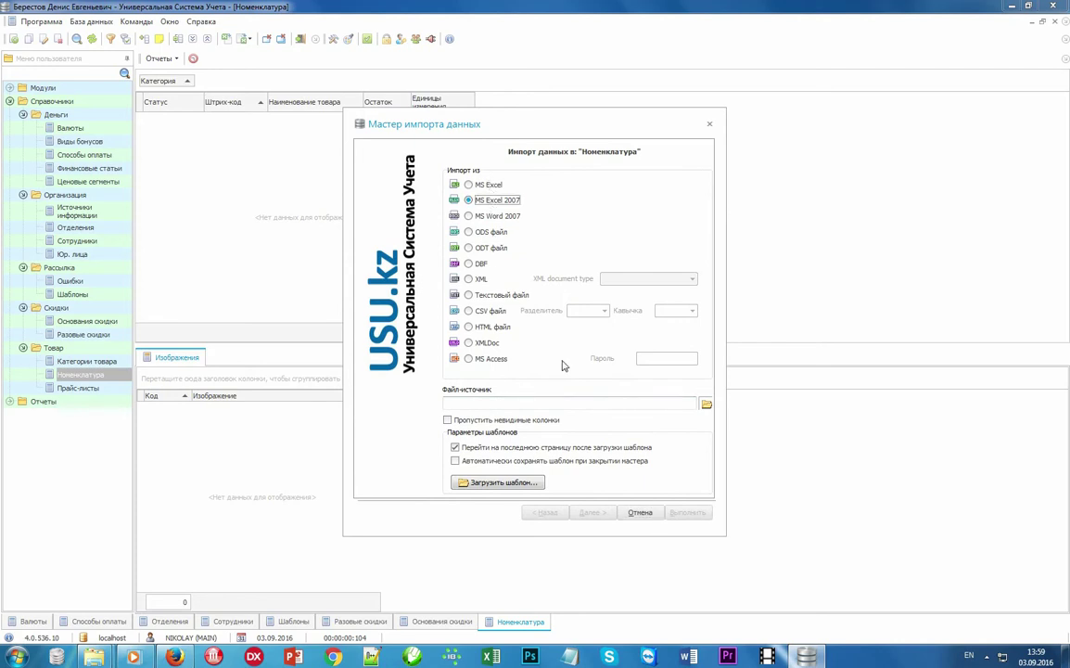
{"action": "left_click", "coordinate": [707, 405]}
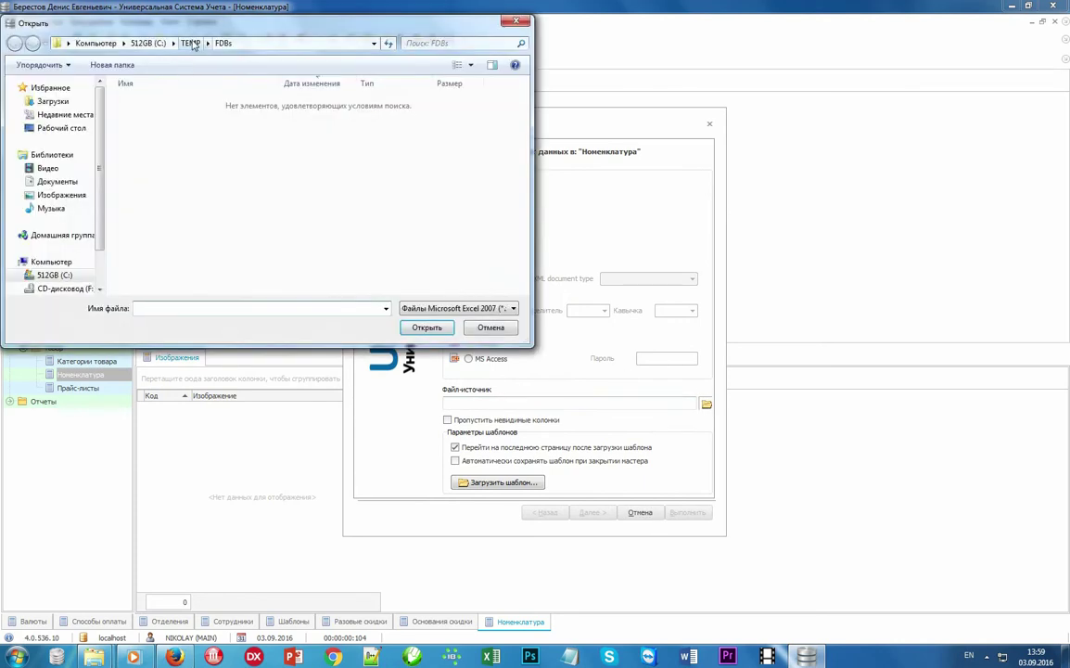
{"action": "left_click", "coordinate": [192, 45]}
{"action": "double_click", "coordinate": [151, 167]}
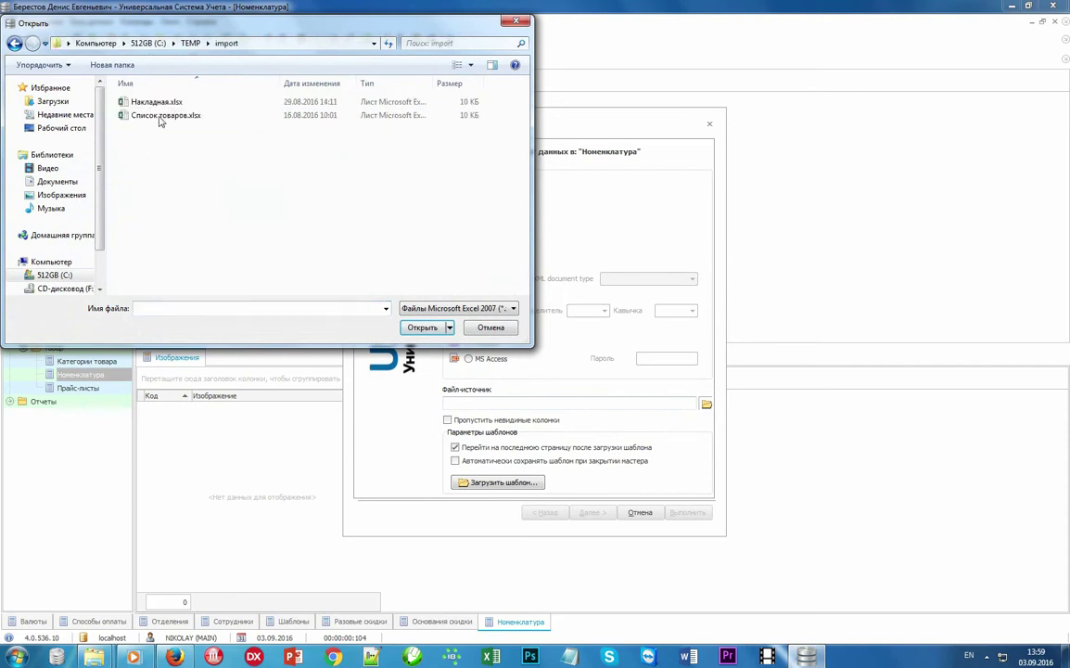
{"action": "double_click", "coordinate": [160, 117]}
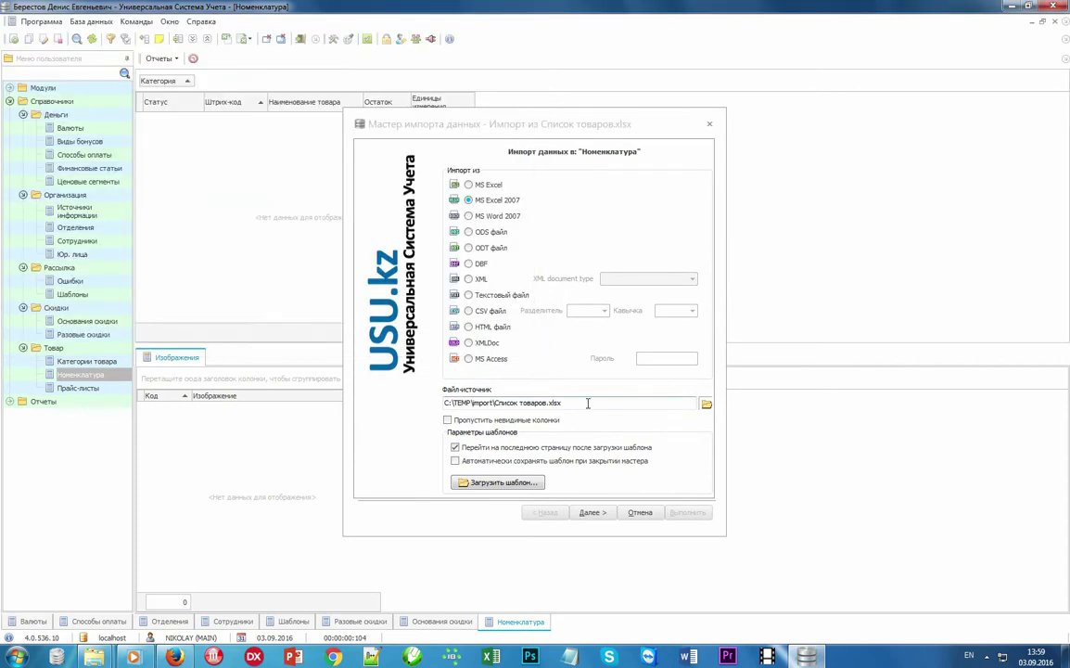
{"action": "left_click", "coordinate": [598, 515]}
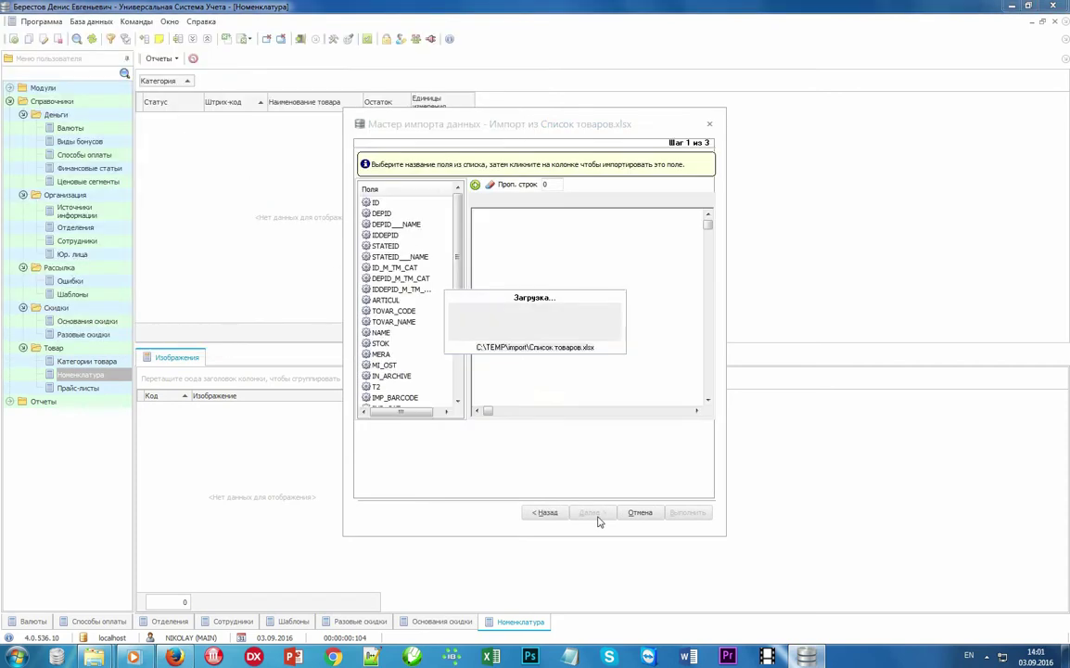
- Map the import fields IMP_BARCODE, IMP_CAT, IMP_SUBCAT and IMP_NAME to sheet columns A, B, C and D
{"action": "scroll", "coordinate": [408, 306], "scroll_direction": "down", "scroll_amount": 5}
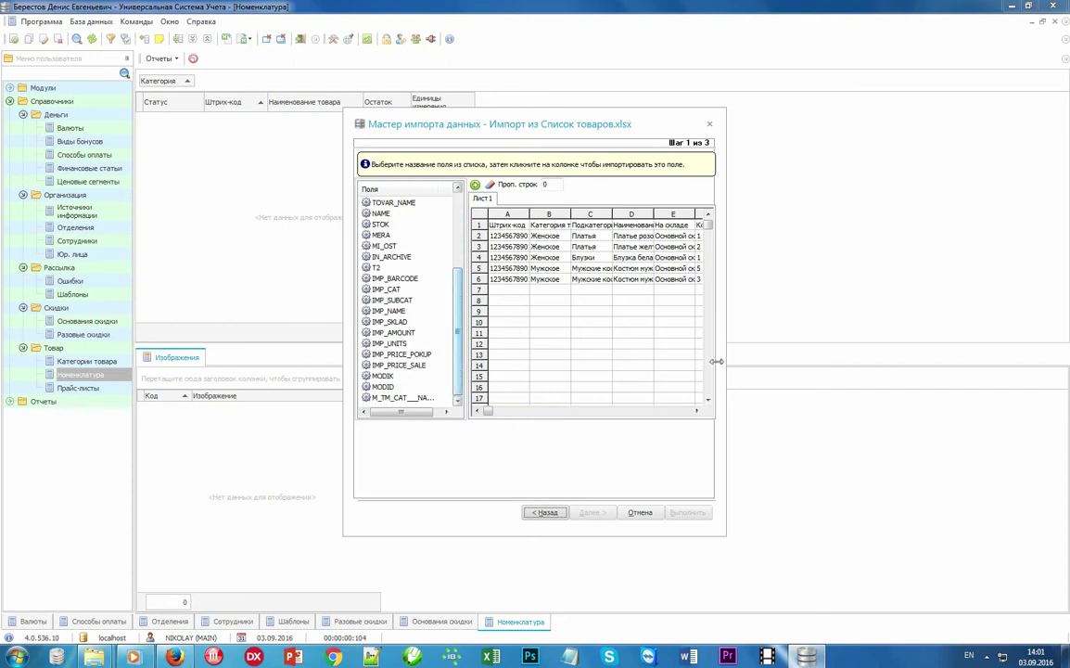
{"action": "left_click_drag", "start_coordinate": [726, 349], "coordinate": [1005, 349]}
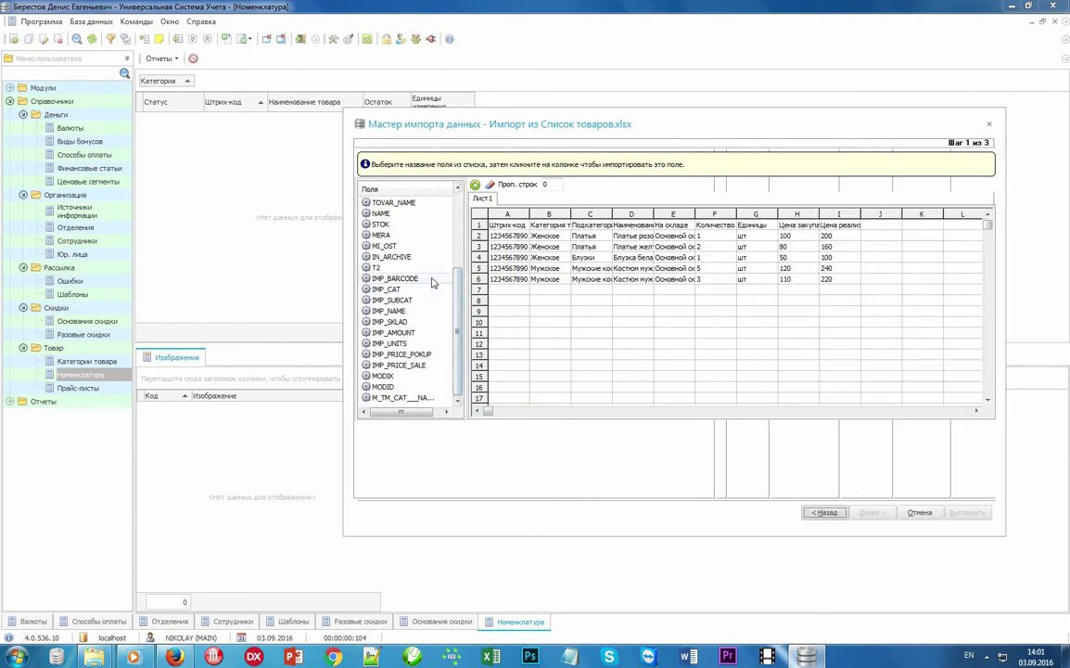
{"action": "left_click", "coordinate": [506, 215]}
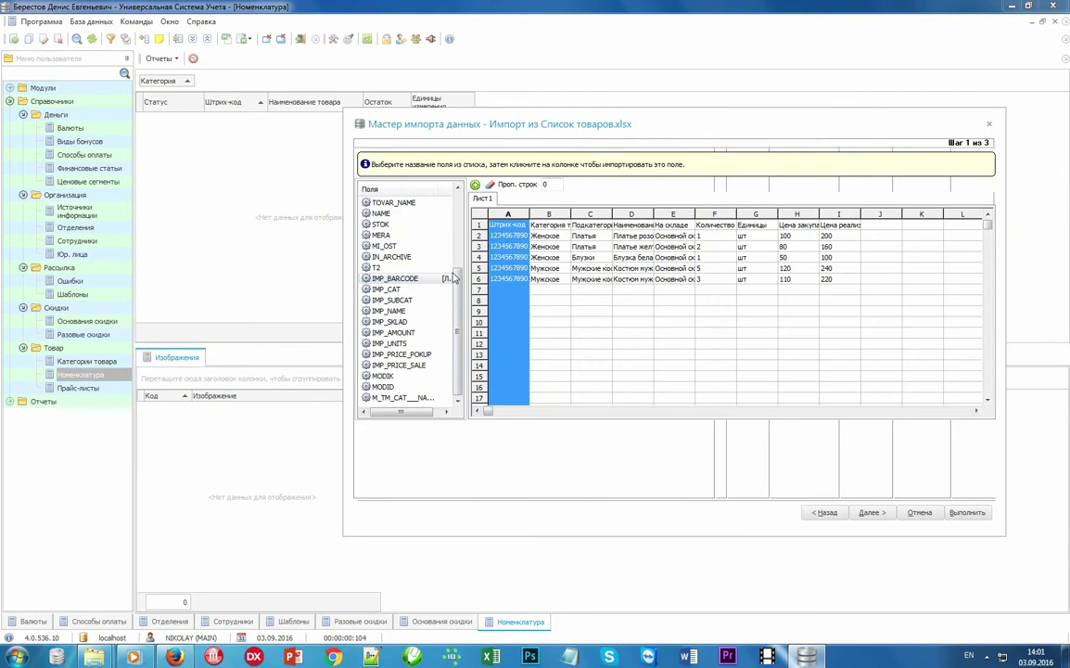
{"action": "left_click", "coordinate": [429, 290]}
{"action": "left_click", "coordinate": [560, 247]}
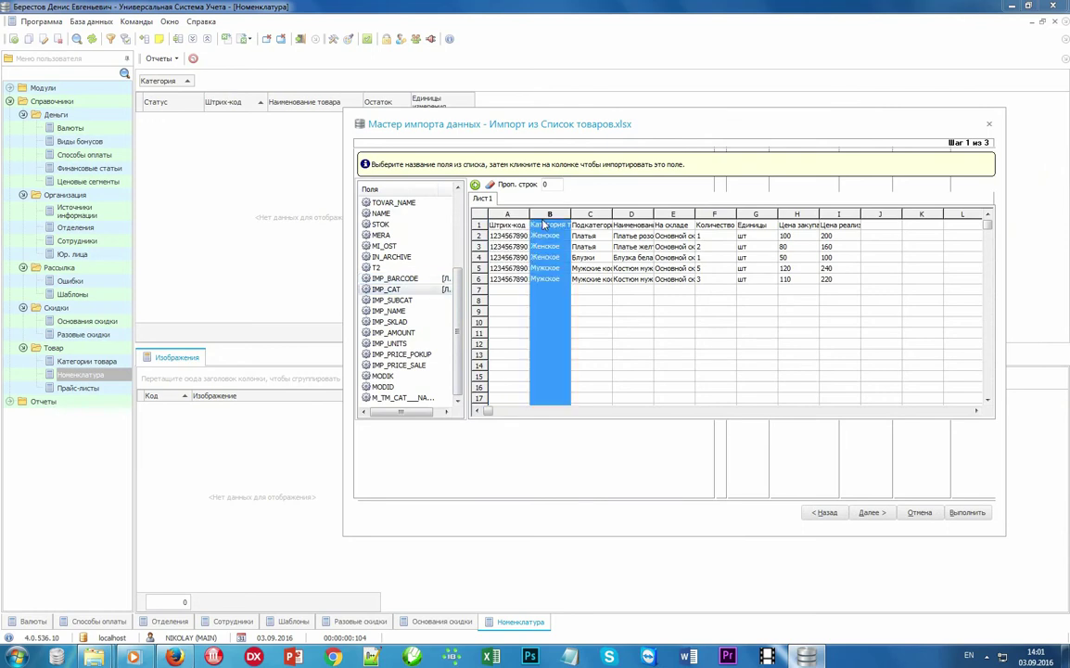
{"action": "left_click", "coordinate": [583, 220]}
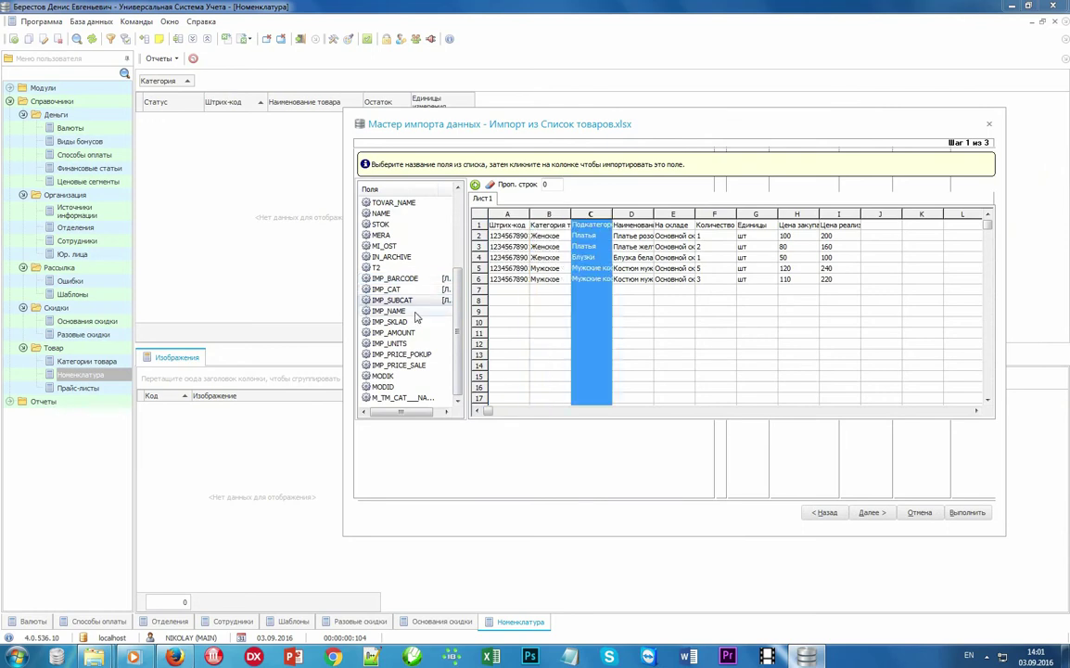
{"action": "left_click", "coordinate": [413, 311]}
{"action": "left_click", "coordinate": [640, 225]}
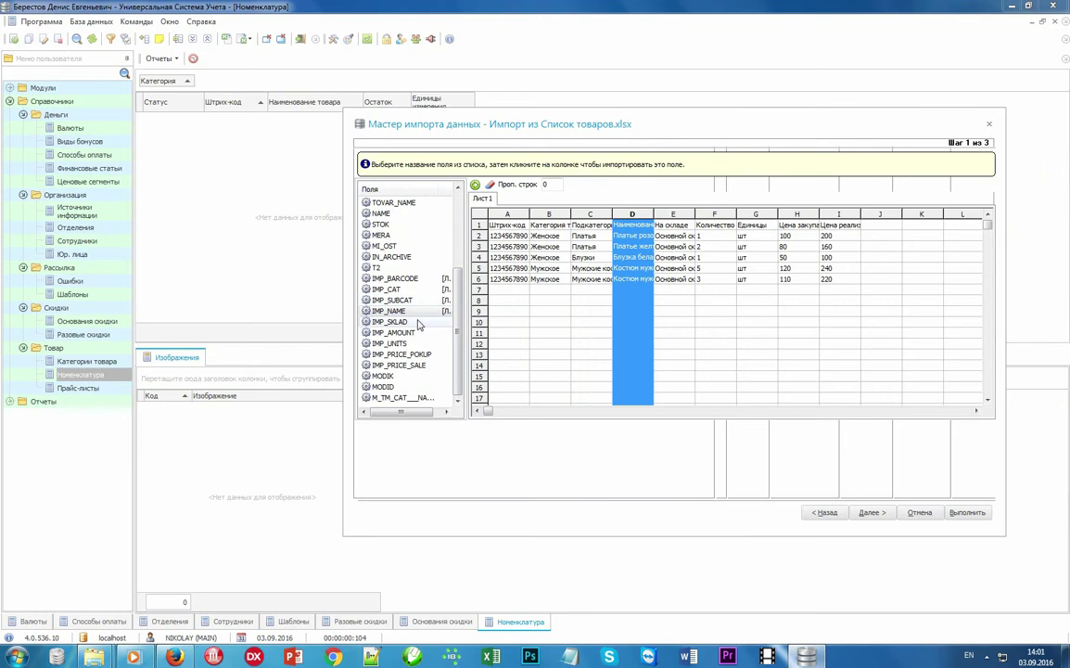
- Map the import fields IMP_SKLAD, IMP_AMOUNT and IMP_UNITS to sheet columns E, F and G
{"action": "left_click", "coordinate": [389, 321]}
{"action": "left_click", "coordinate": [674, 226]}
{"action": "left_click", "coordinate": [408, 333]}
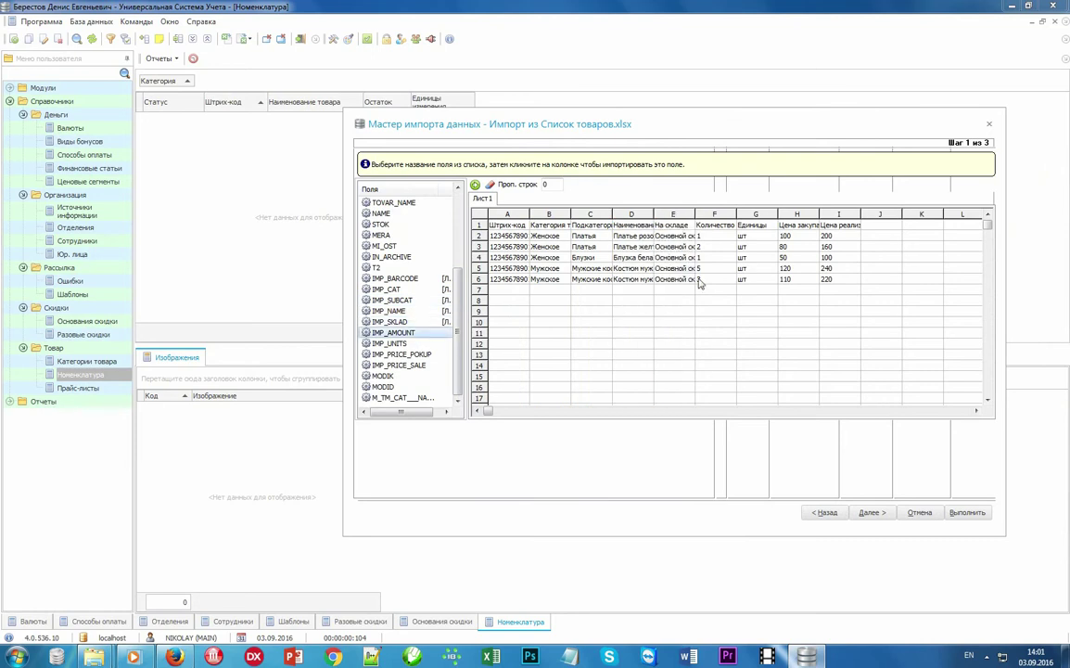
{"action": "left_click", "coordinate": [703, 278]}
{"action": "left_click", "coordinate": [390, 343]}
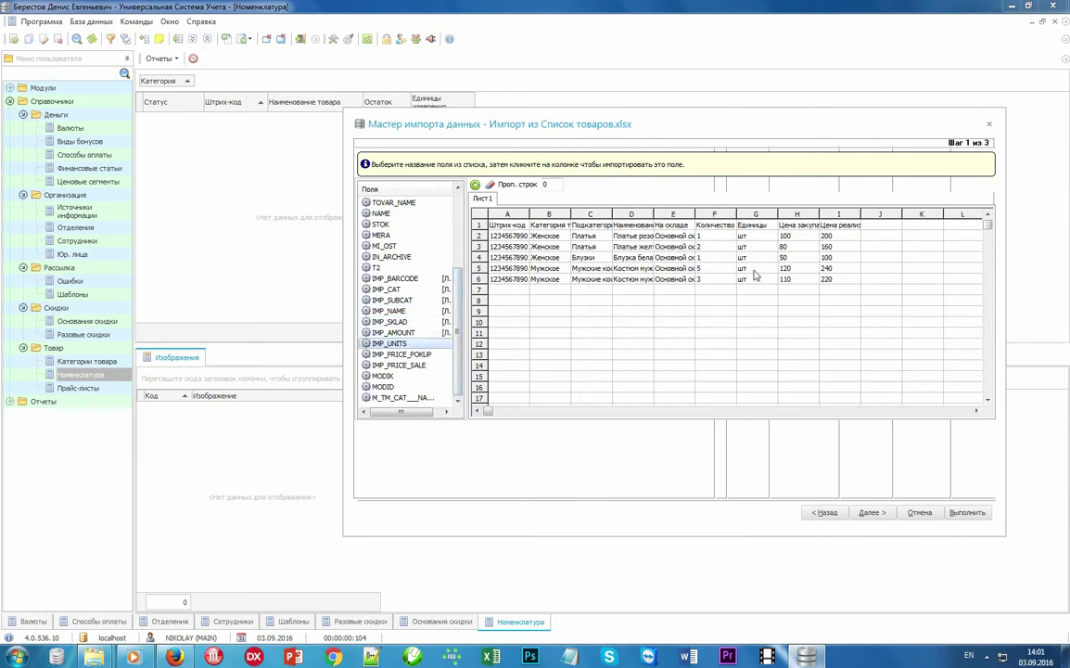
{"action": "left_click", "coordinate": [756, 278]}
- Map the purchase price field IMP_PRICE_POKUP to column H and the sale price field IMP_PRICE_SALE to column I
{"action": "left_click", "coordinate": [411, 355]}
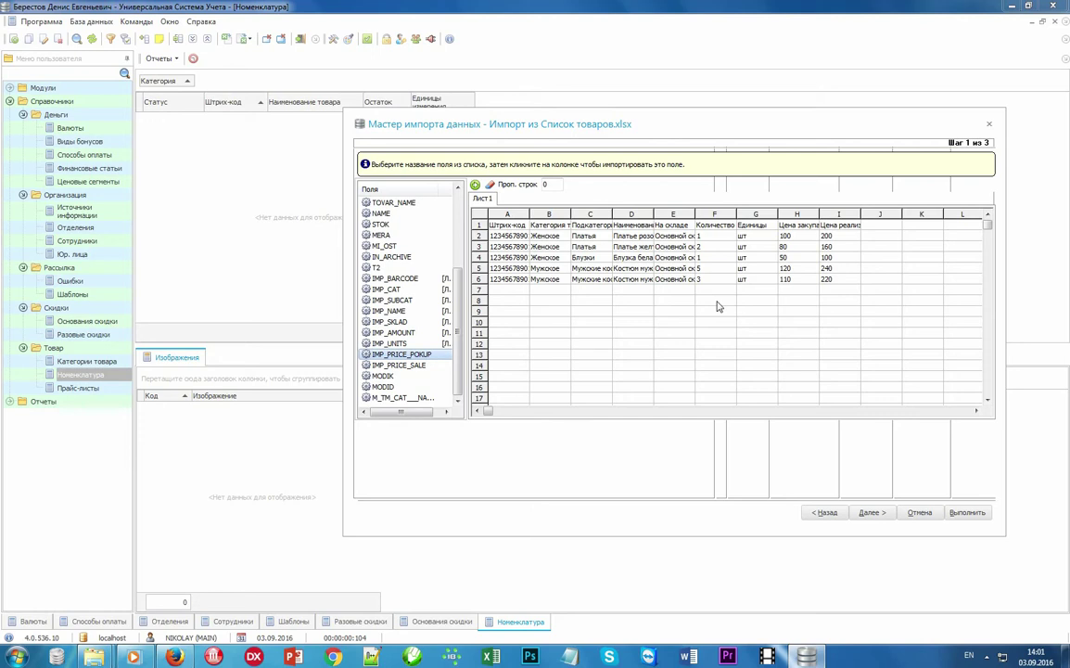
{"action": "left_click", "coordinate": [798, 269]}
{"action": "left_click", "coordinate": [421, 365]}
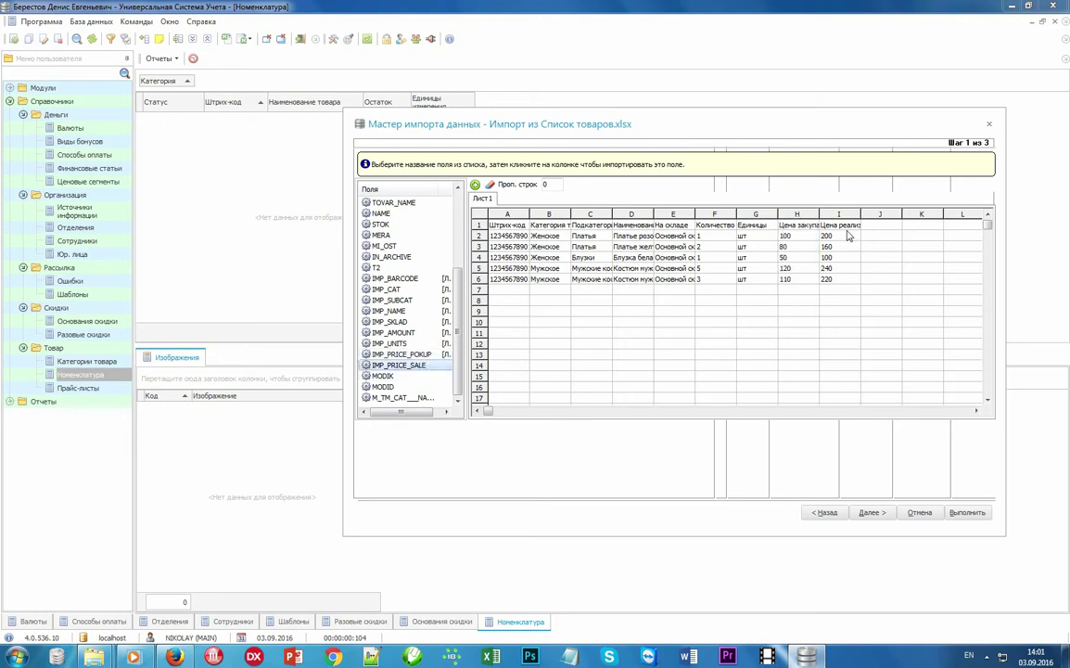
{"action": "left_click", "coordinate": [840, 214]}
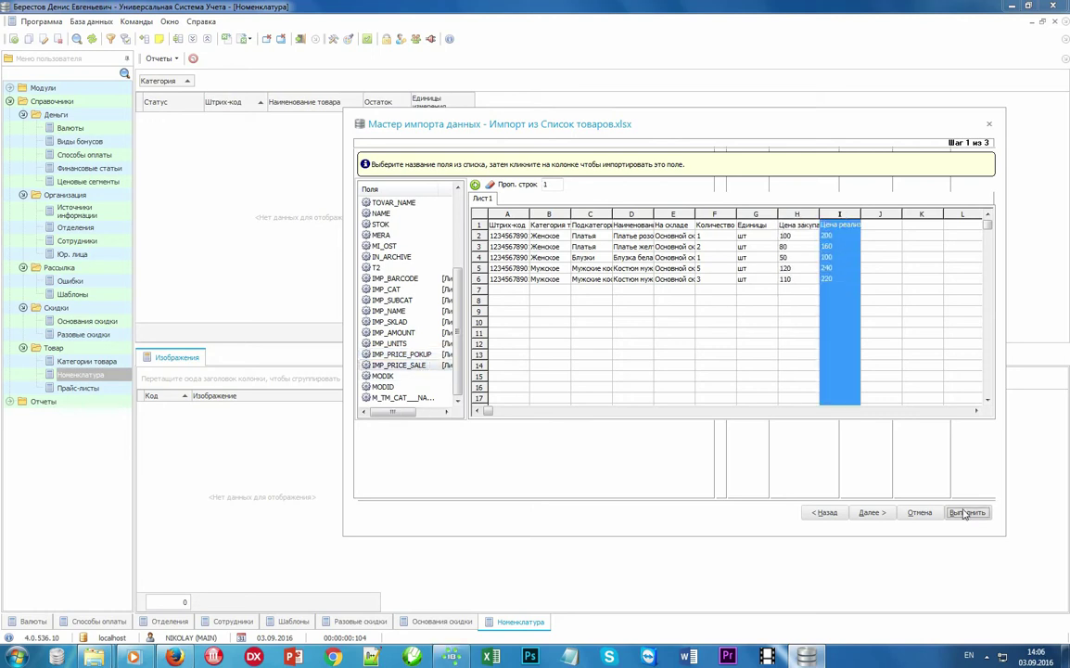
- Run the import with 1 row skipped, read the error.txt log and finish the import wizard
{"action": "left_click", "coordinate": [969, 513]}
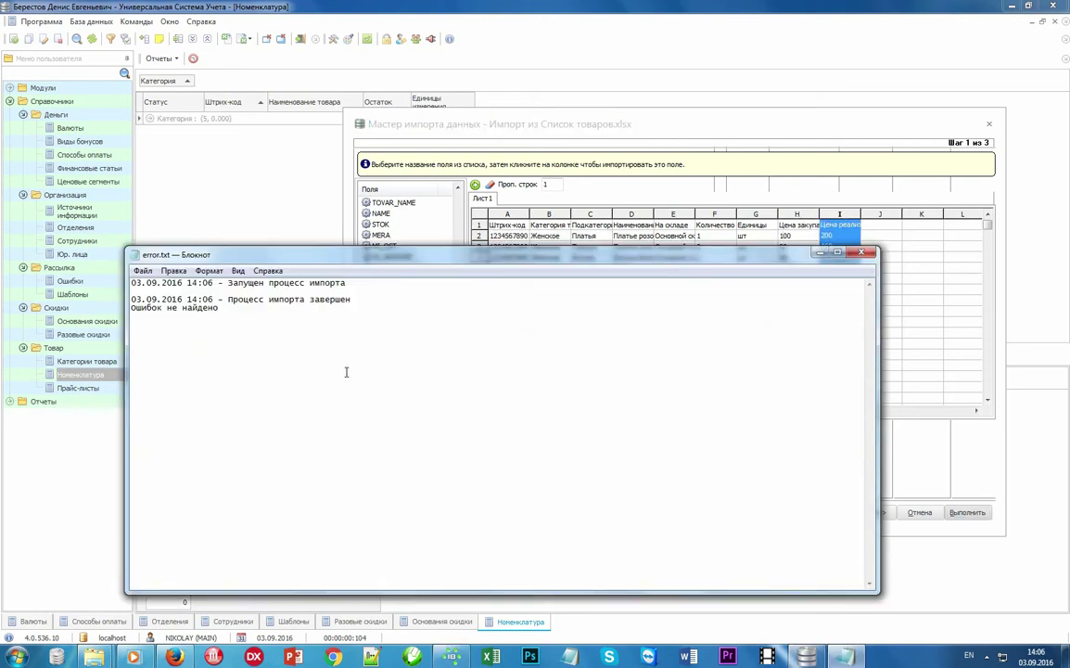
{"action": "left_click_drag", "start_coordinate": [236, 309], "coordinate": [106, 268]}
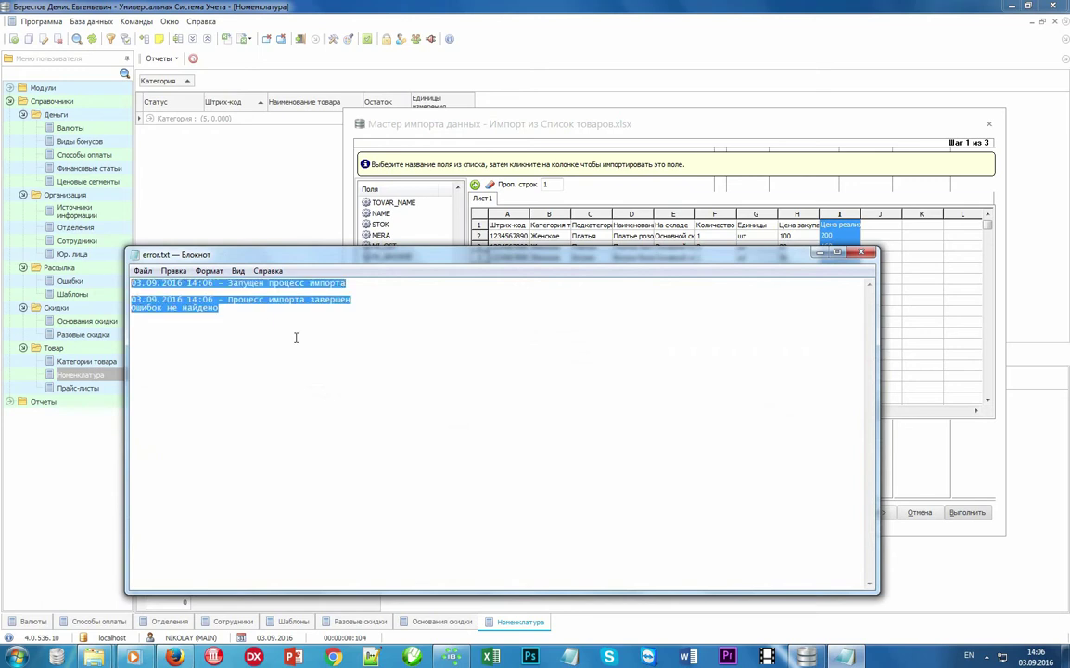
{"action": "left_click", "coordinate": [862, 252]}
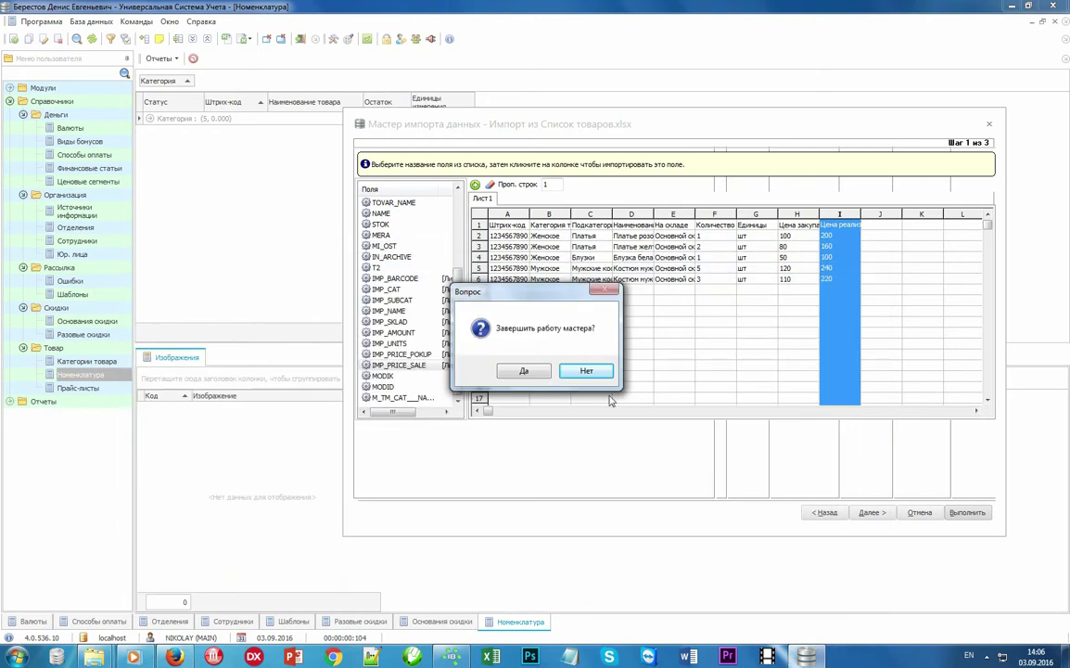
{"action": "left_click", "coordinate": [539, 375]}
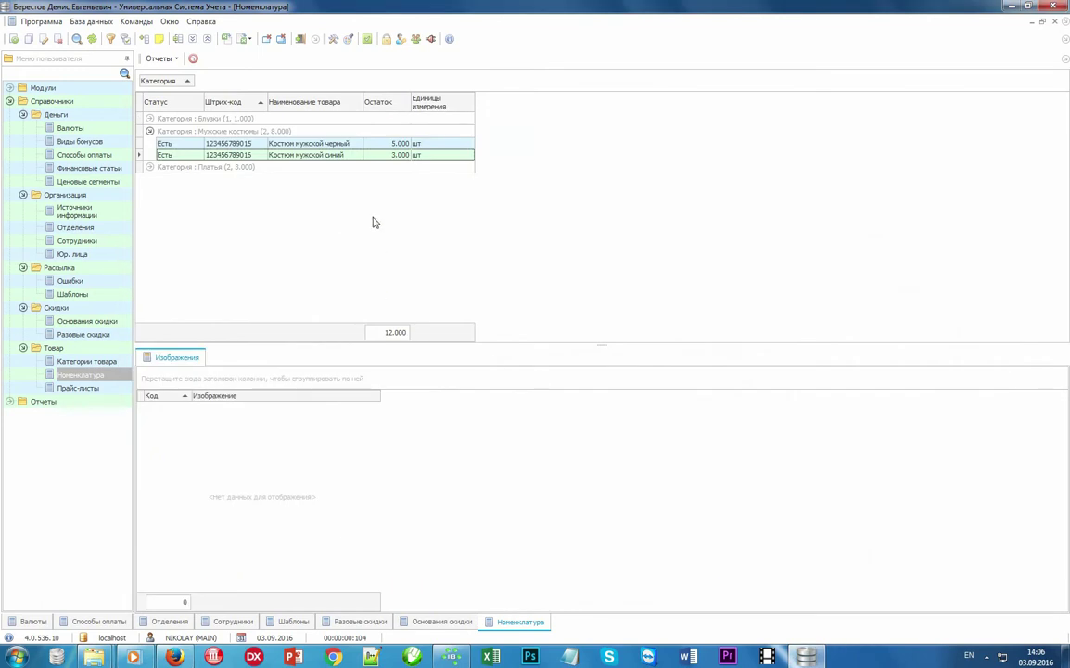
- Go through the imported products in the Блузки, Мужские костюмы and Платья categories of Номенклатура
{"action": "left_click", "coordinate": [313, 131]}
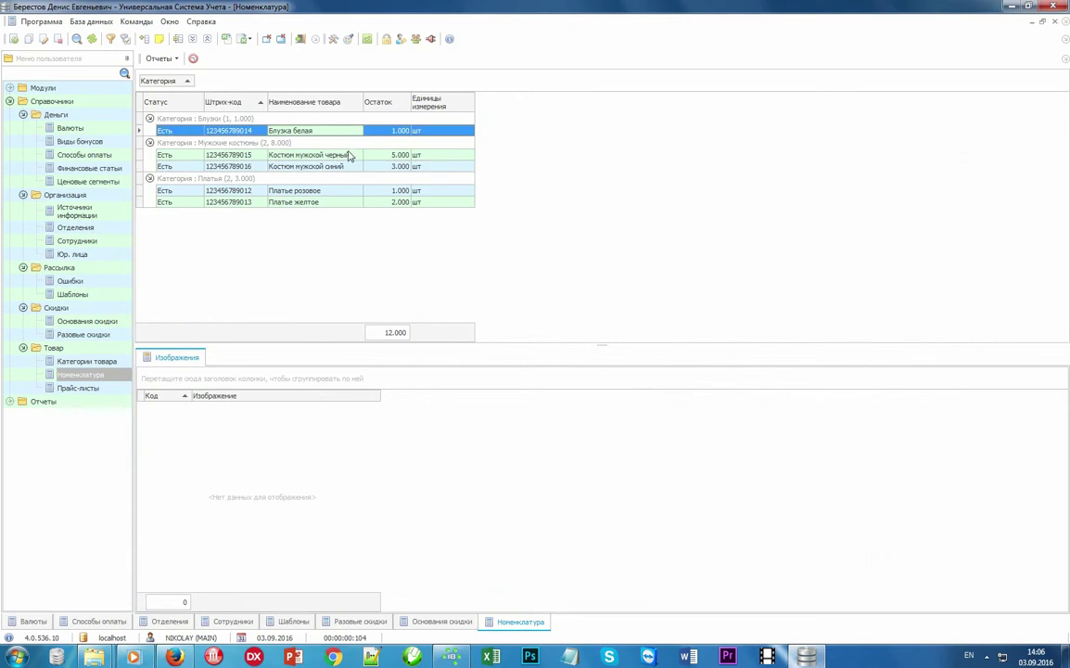
{"action": "left_click", "coordinate": [314, 154]}
{"action": "left_click", "coordinate": [320, 166]}
{"action": "left_click", "coordinate": [342, 190]}
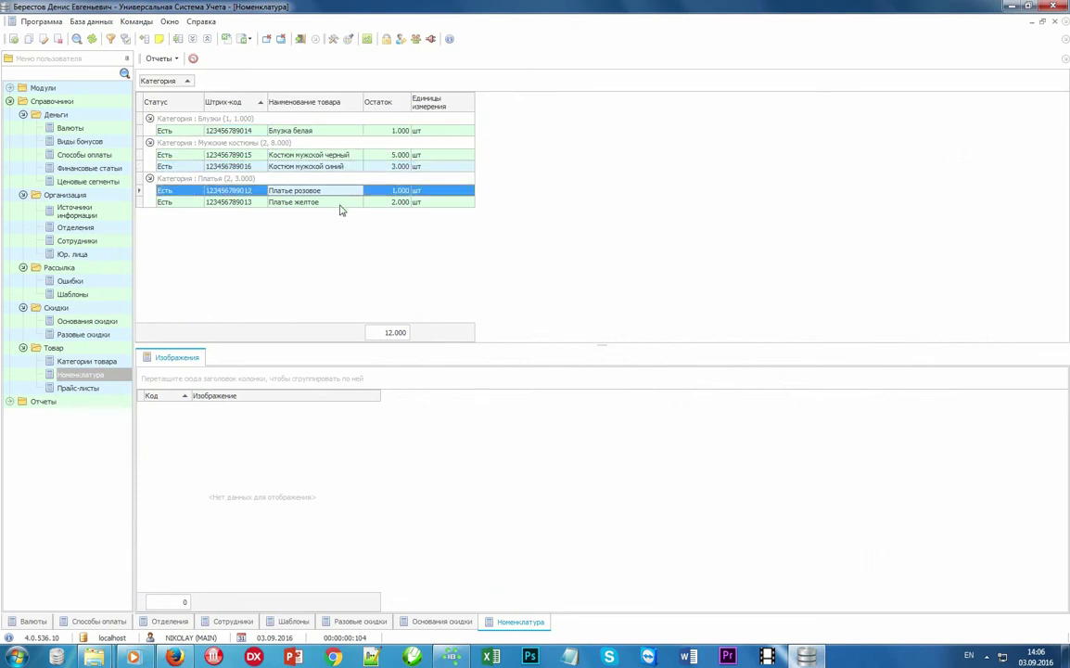
{"action": "left_click", "coordinate": [343, 201]}
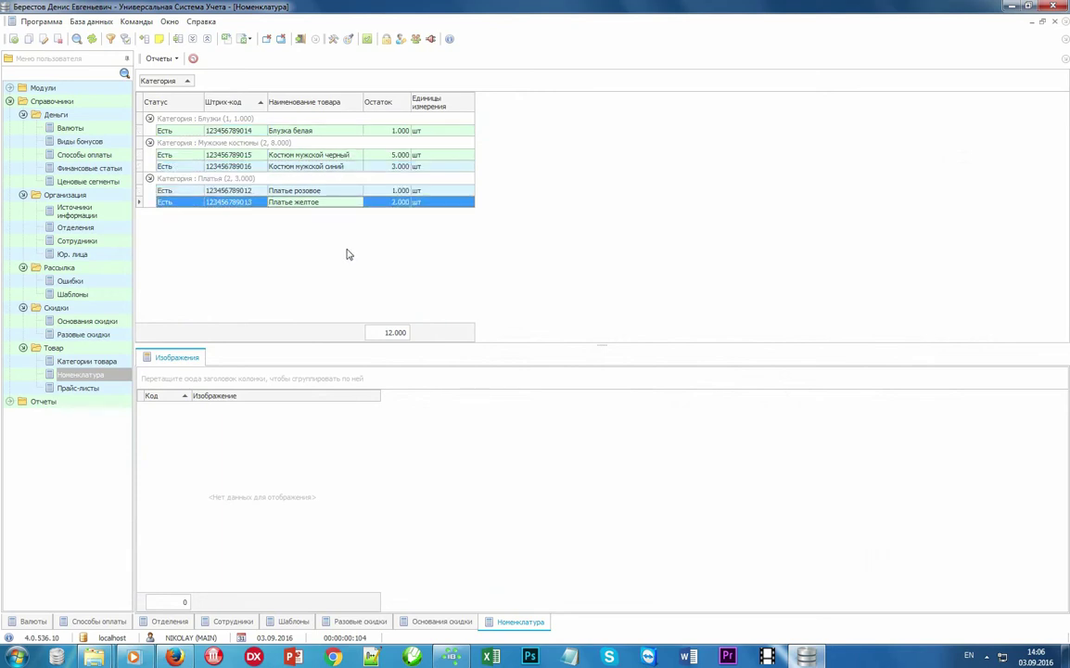
- Add the picture 1.jpg to the Платье желтое product's images, save it and check it against the neighbouring product
{"action": "right_click", "coordinate": [298, 484]}
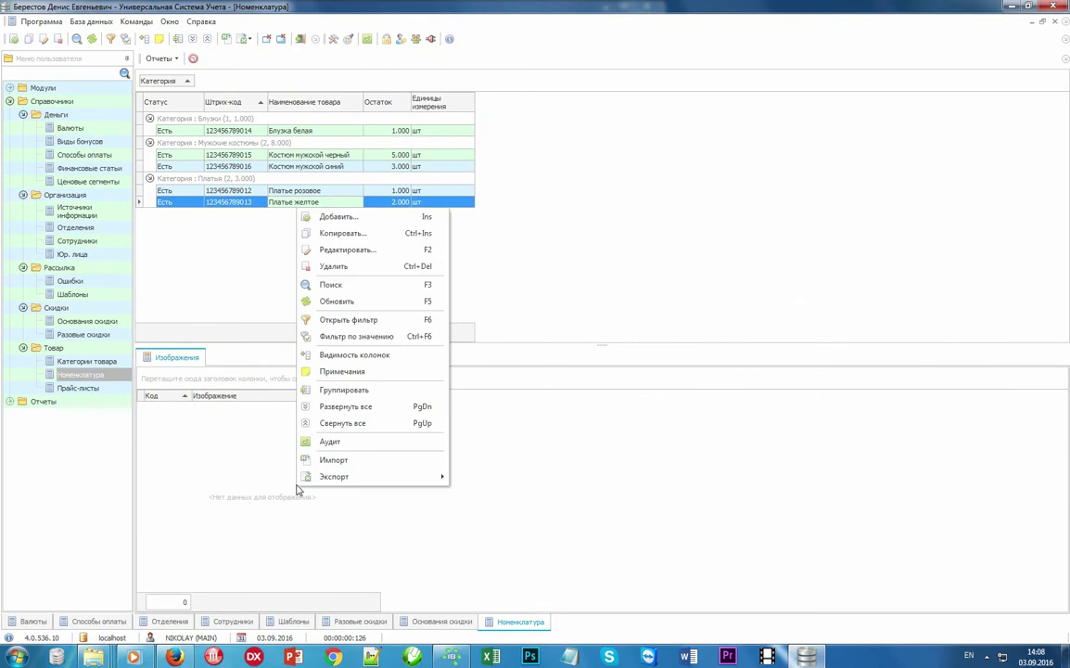
{"action": "left_click", "coordinate": [378, 221]}
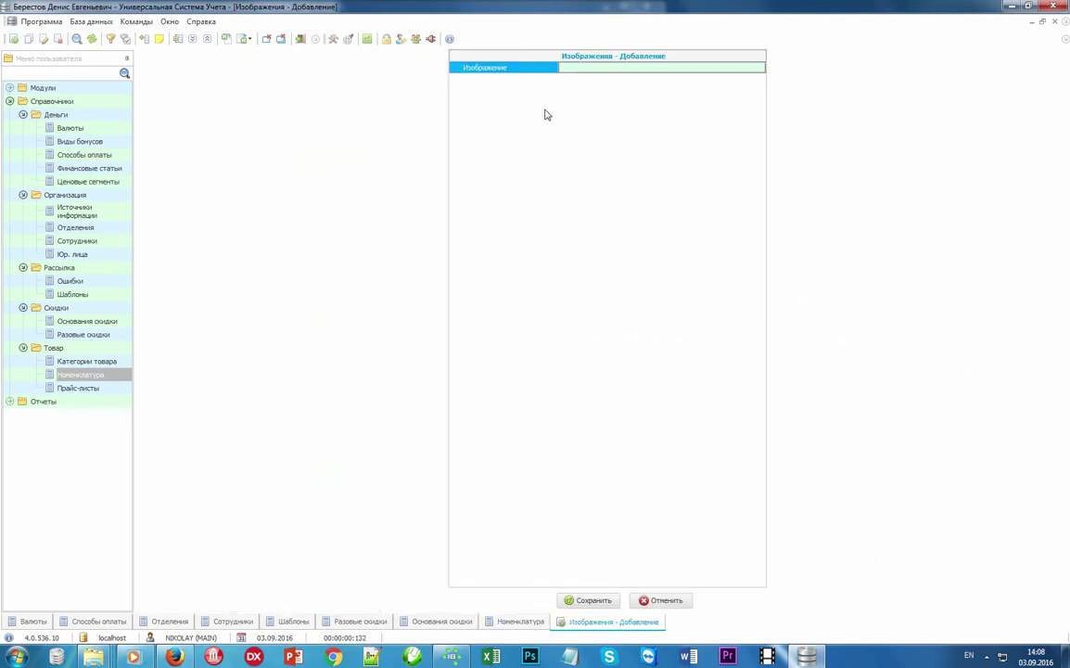
{"action": "right_click", "coordinate": [581, 68]}
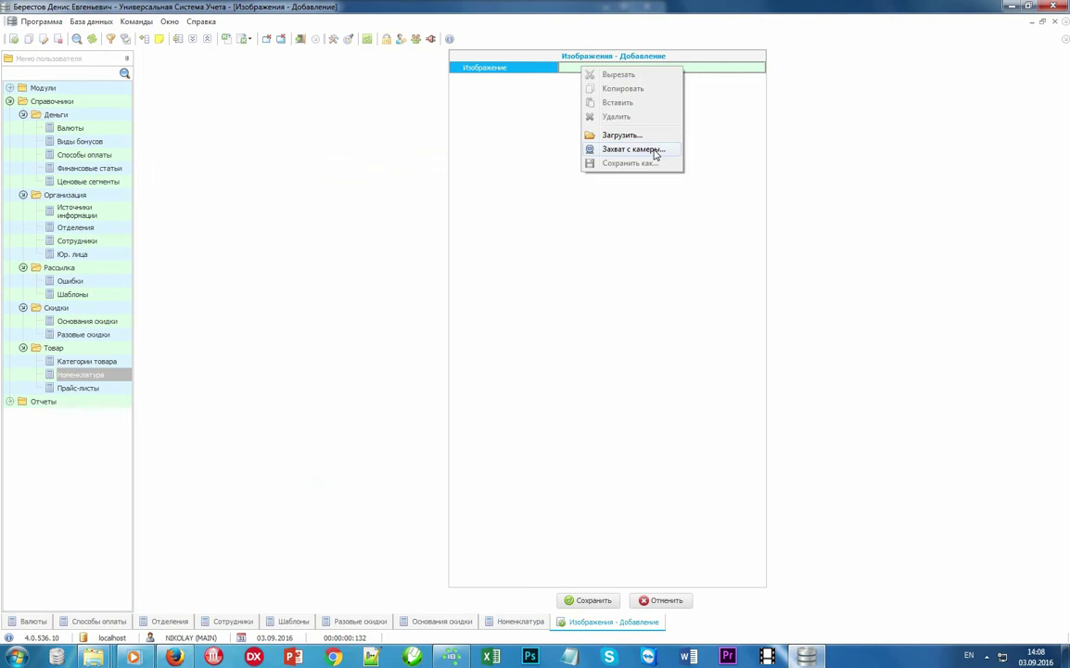
{"action": "left_click", "coordinate": [657, 139]}
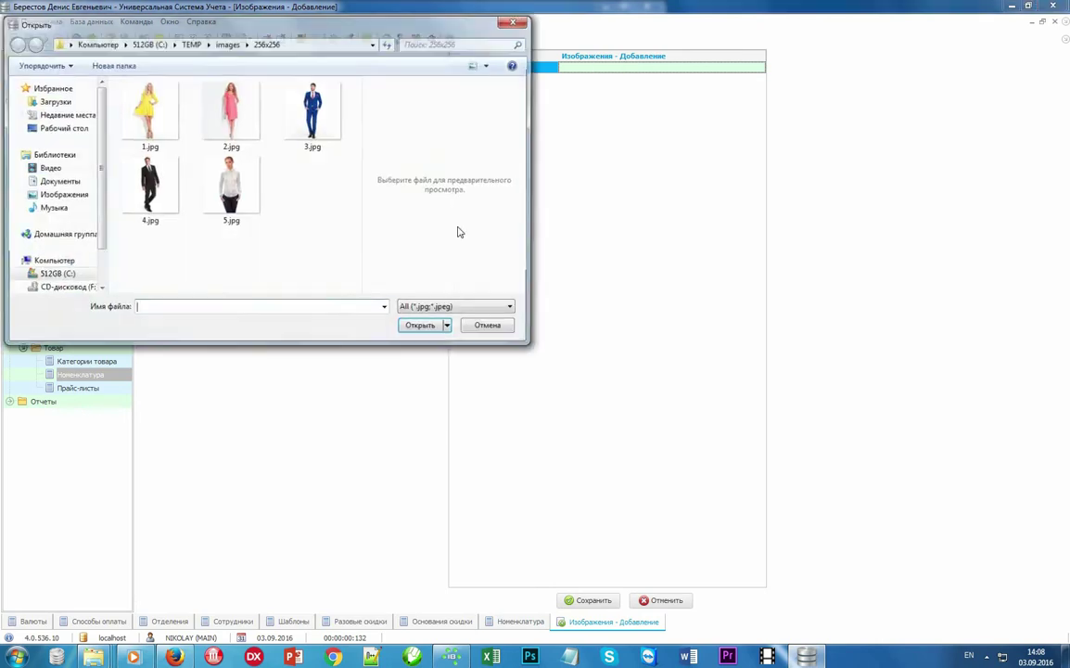
{"action": "double_click", "coordinate": [151, 121]}
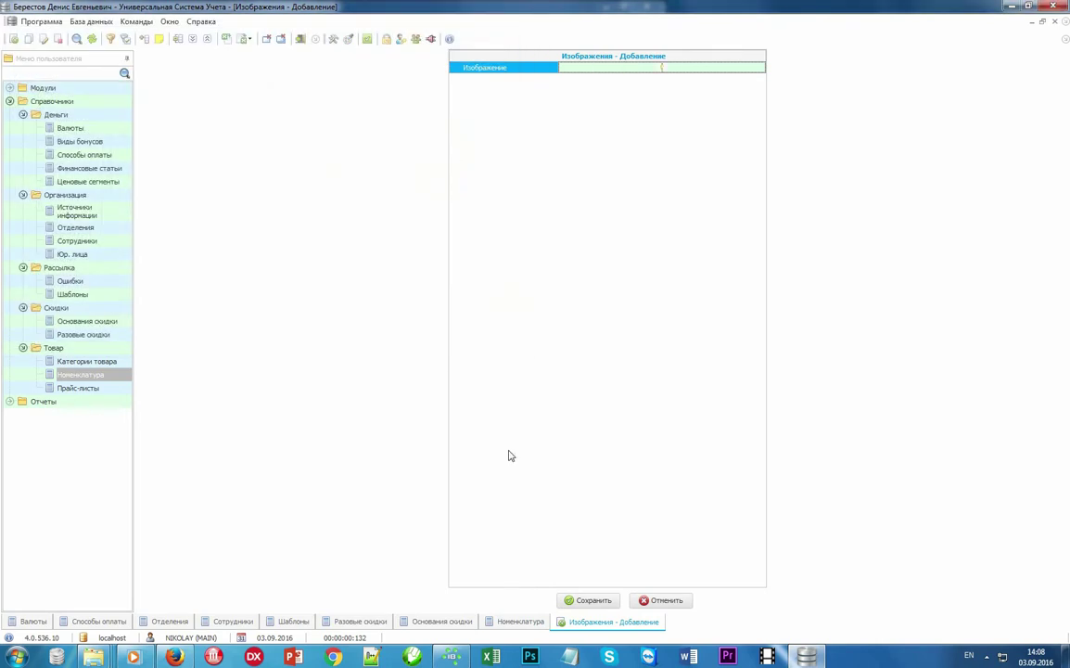
{"action": "left_click", "coordinate": [590, 600]}
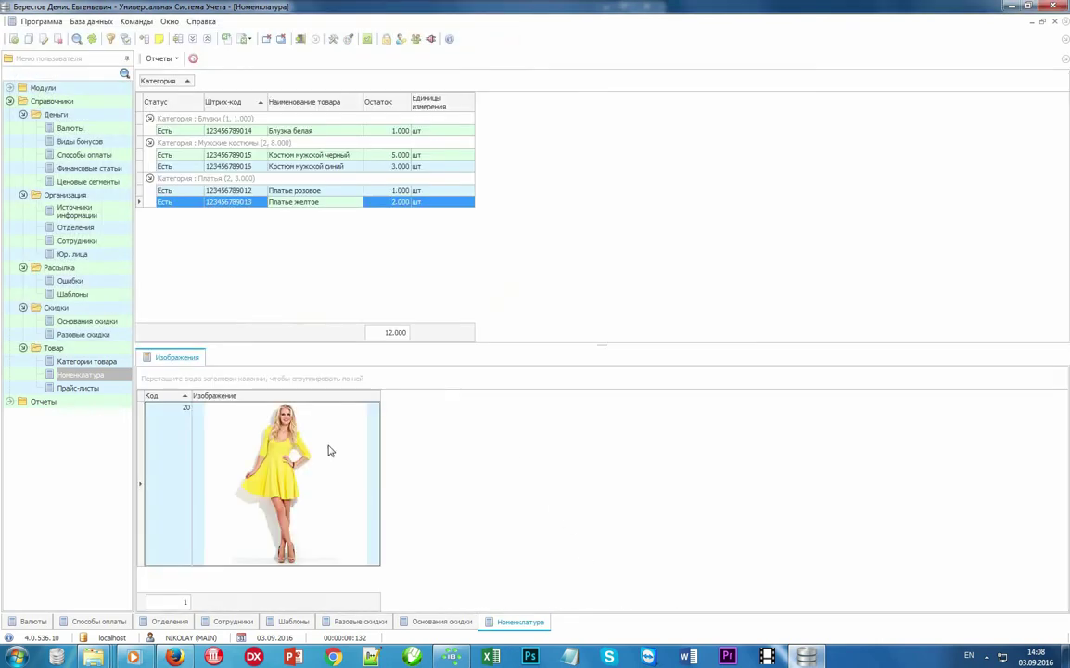
{"action": "left_click", "coordinate": [330, 190]}
{"action": "left_click", "coordinate": [326, 202]}
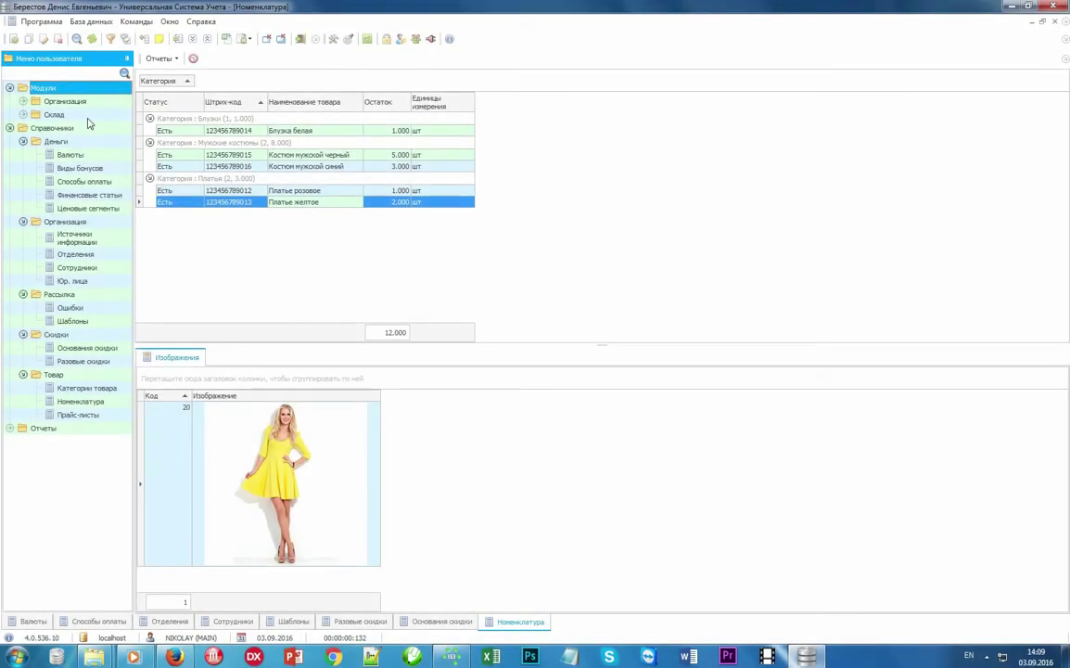
- Open the Товар module under Склад with all records shown to view the imported stock receipt
{"action": "double_click", "coordinate": [88, 116]}
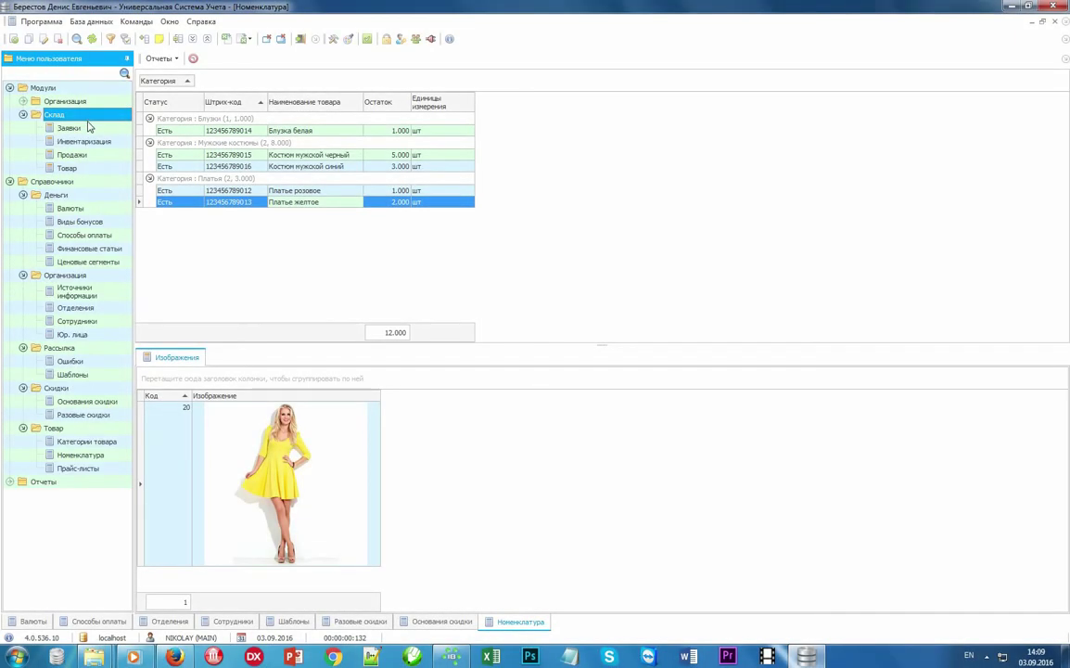
{"action": "double_click", "coordinate": [83, 170]}
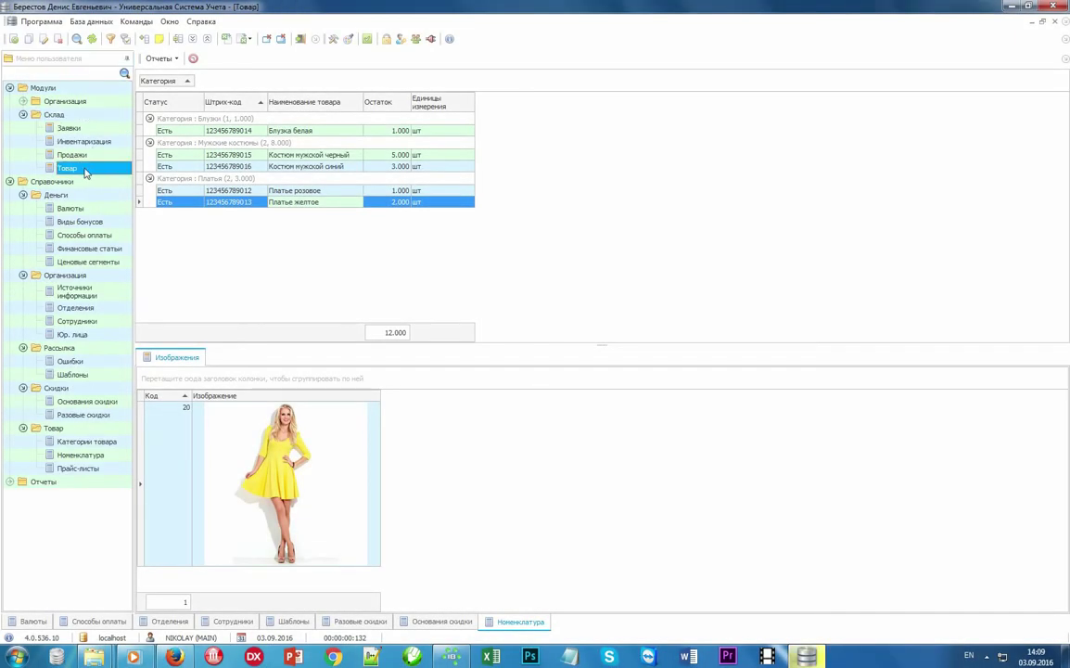
{"action": "left_click", "coordinate": [528, 600]}
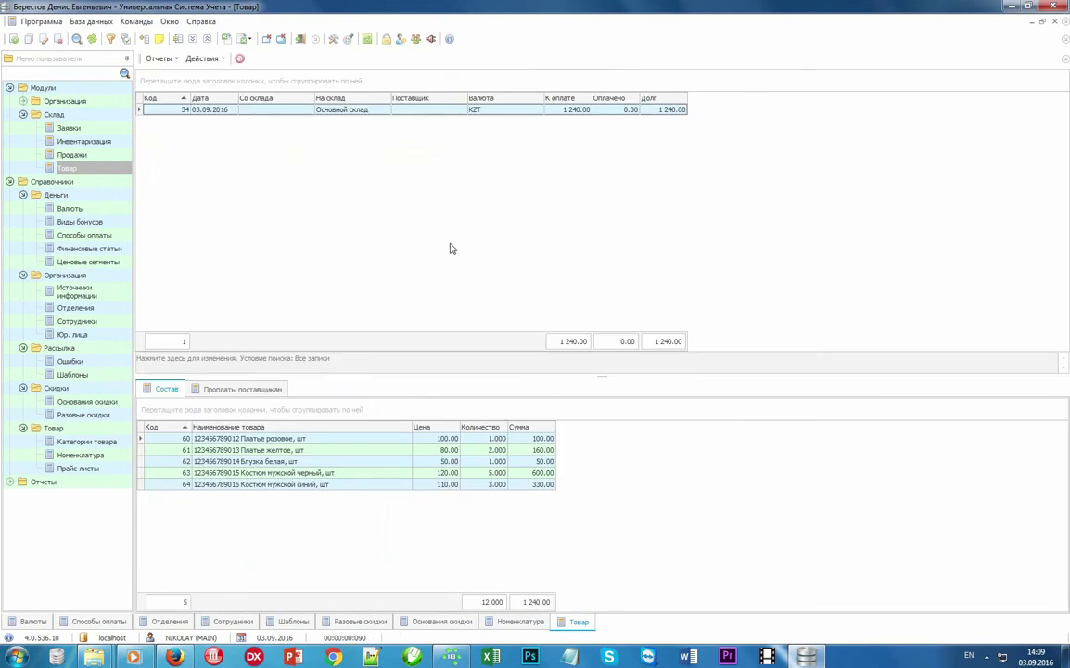
- Review the 03.09.2016 receipt to Основной склад and go through the products listed in its Состав
{"action": "left_click", "coordinate": [372, 112]}
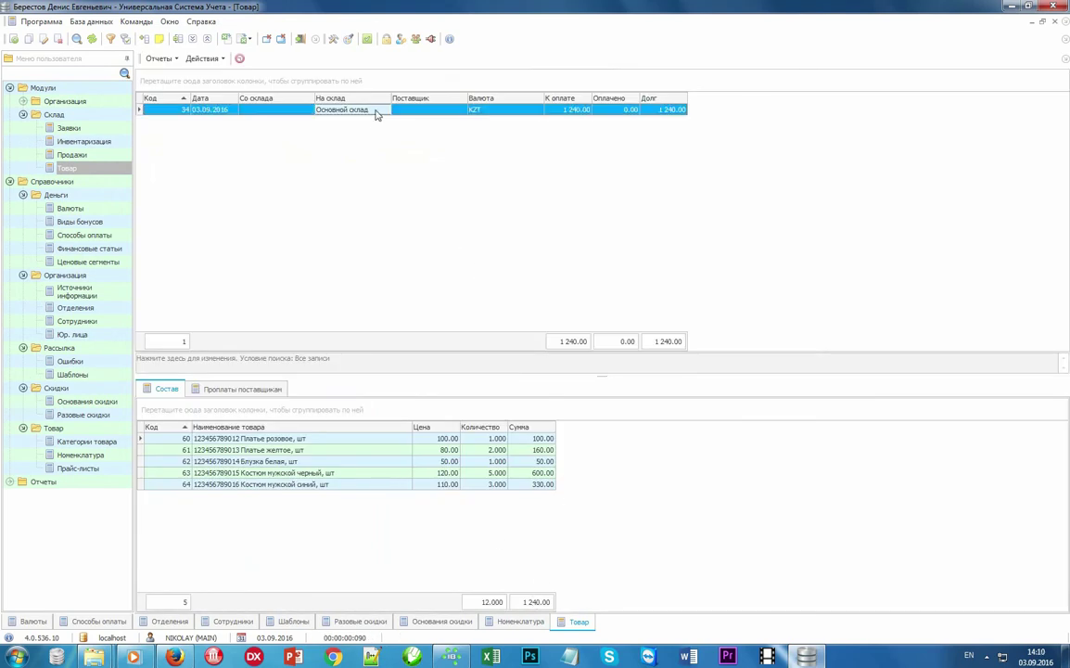
{"action": "left_click", "coordinate": [231, 115]}
{"action": "left_click", "coordinate": [299, 439]}
{"action": "left_click", "coordinate": [308, 462]}
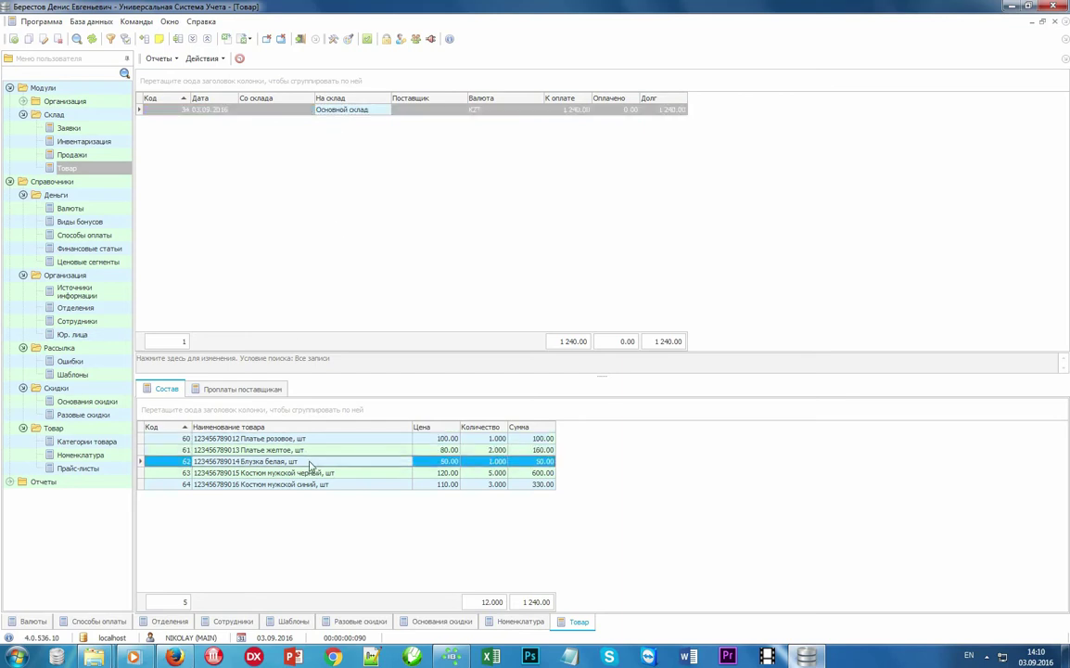
{"action": "left_click", "coordinate": [324, 473]}
{"action": "left_click", "coordinate": [317, 484]}
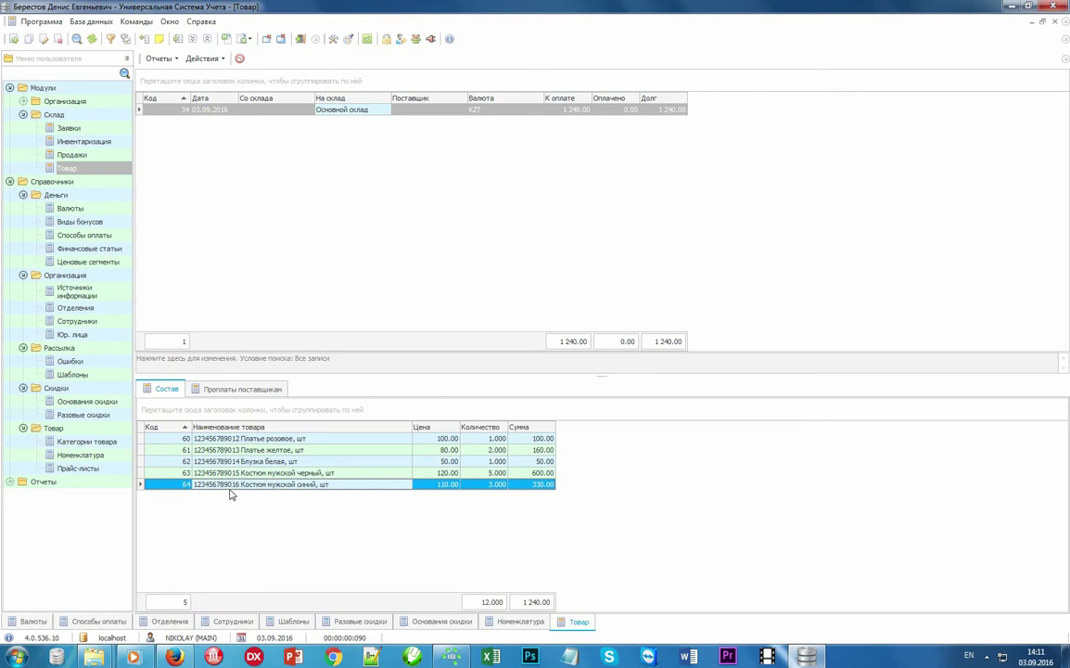
- Generate the Набор этикеток report for the receipt, look over the barcode labels and close it
{"action": "left_click", "coordinate": [158, 59]}
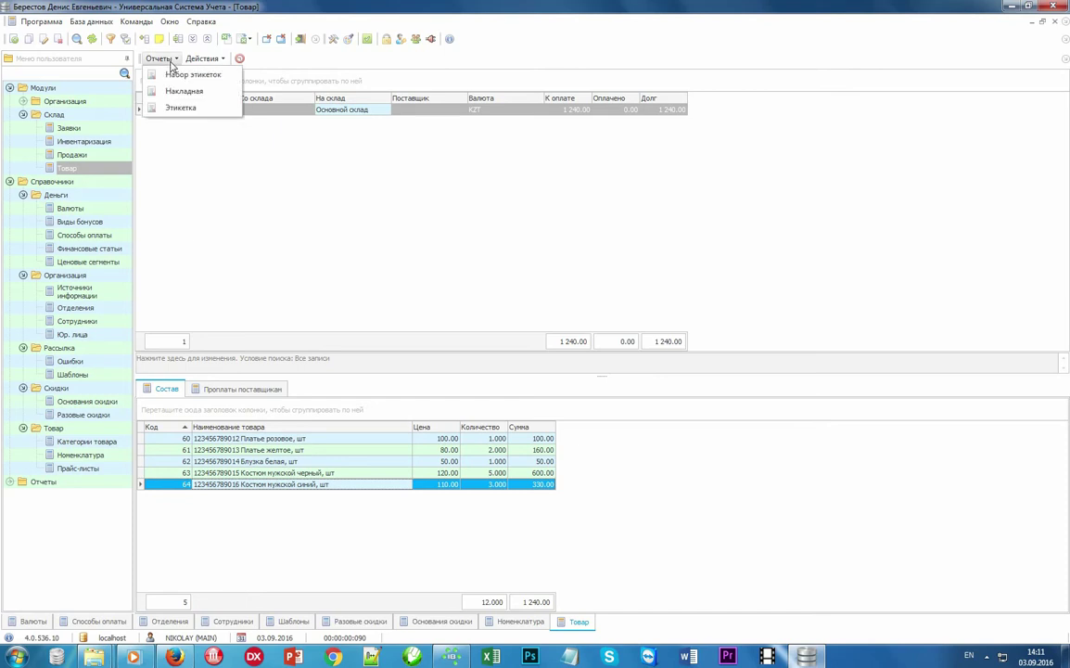
{"action": "left_click", "coordinate": [226, 74]}
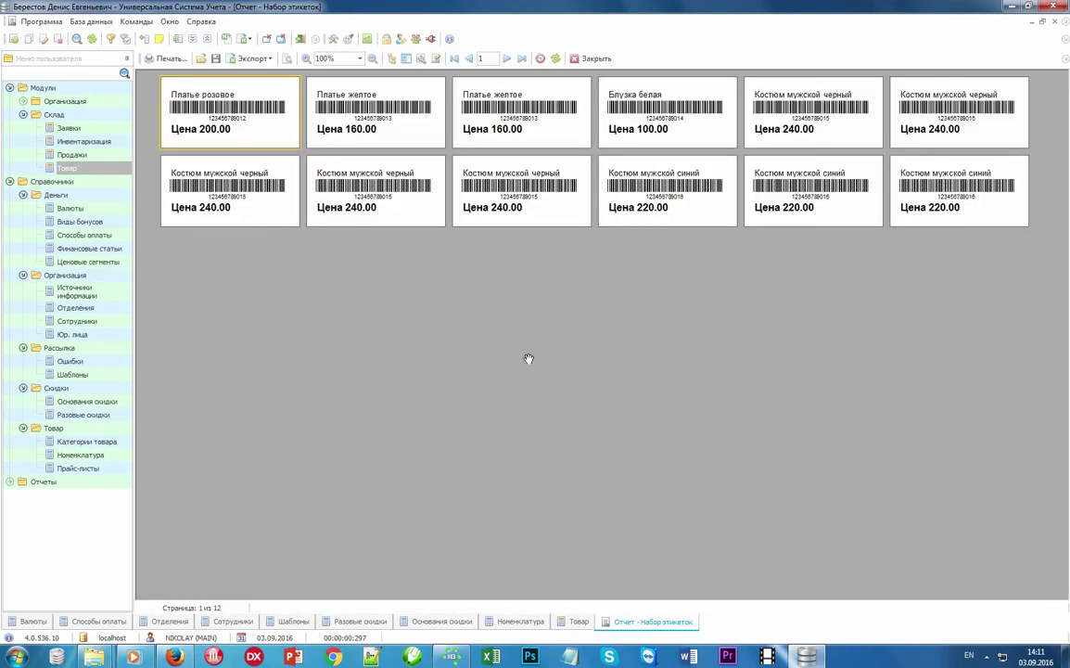
{"action": "left_click", "coordinate": [596, 58]}
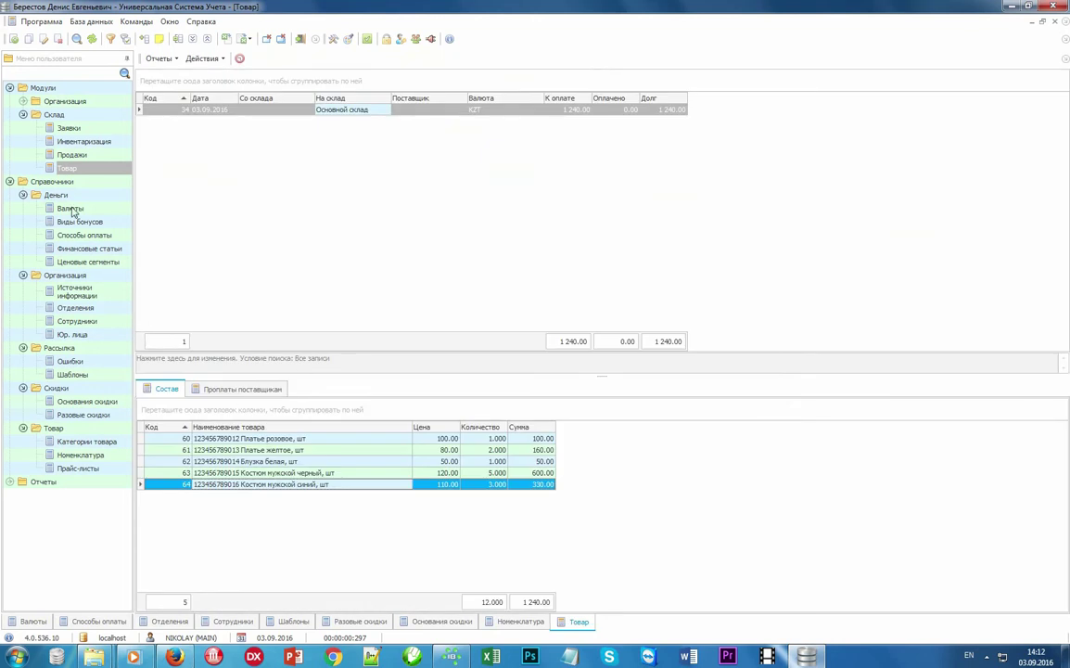
- Generate the Памятка report for all products in Номенклатура, from Блузка белая to Платье желтое, and view it at 150%
{"action": "left_click", "coordinate": [89, 456]}
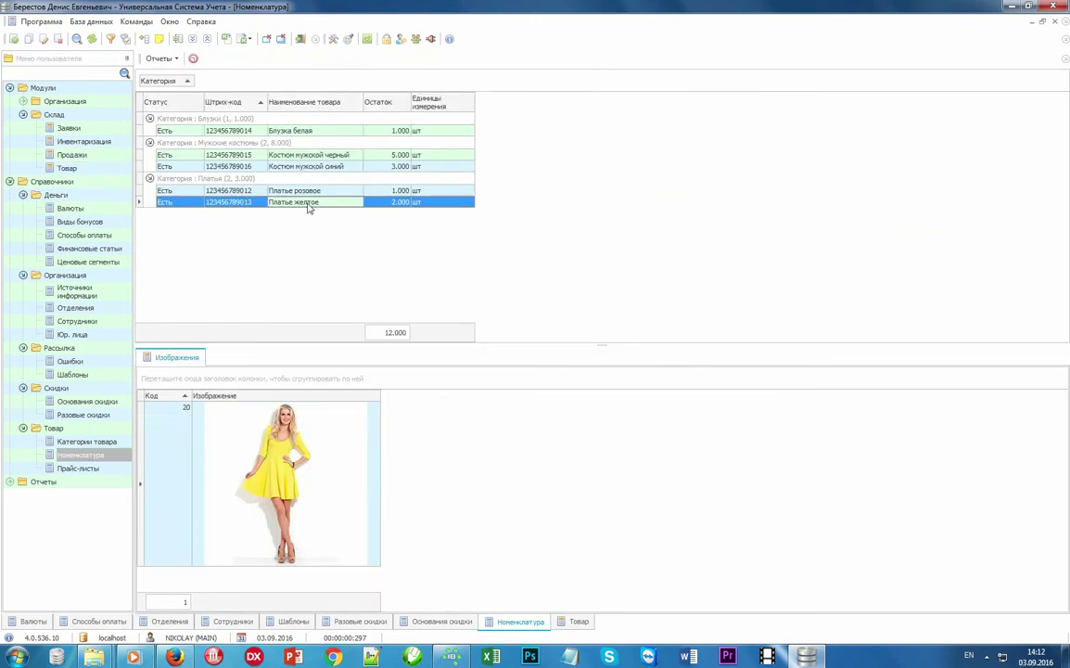
{"action": "left_click", "coordinate": [272, 129], "text": "shift"}
{"action": "left_click", "coordinate": [160, 59]}
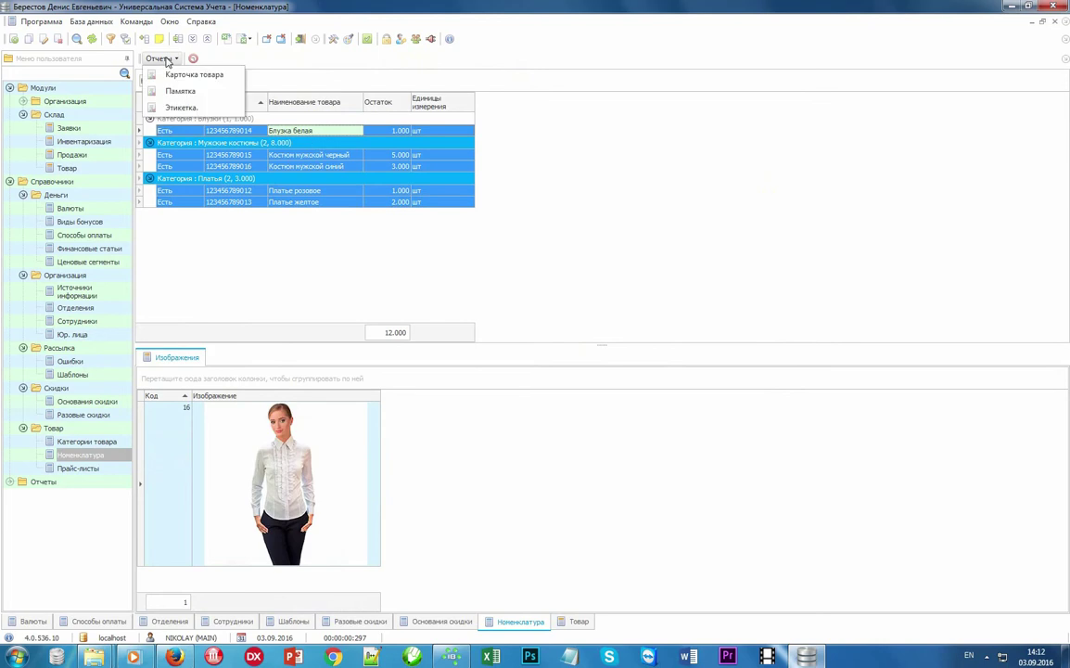
{"action": "left_click", "coordinate": [215, 94]}
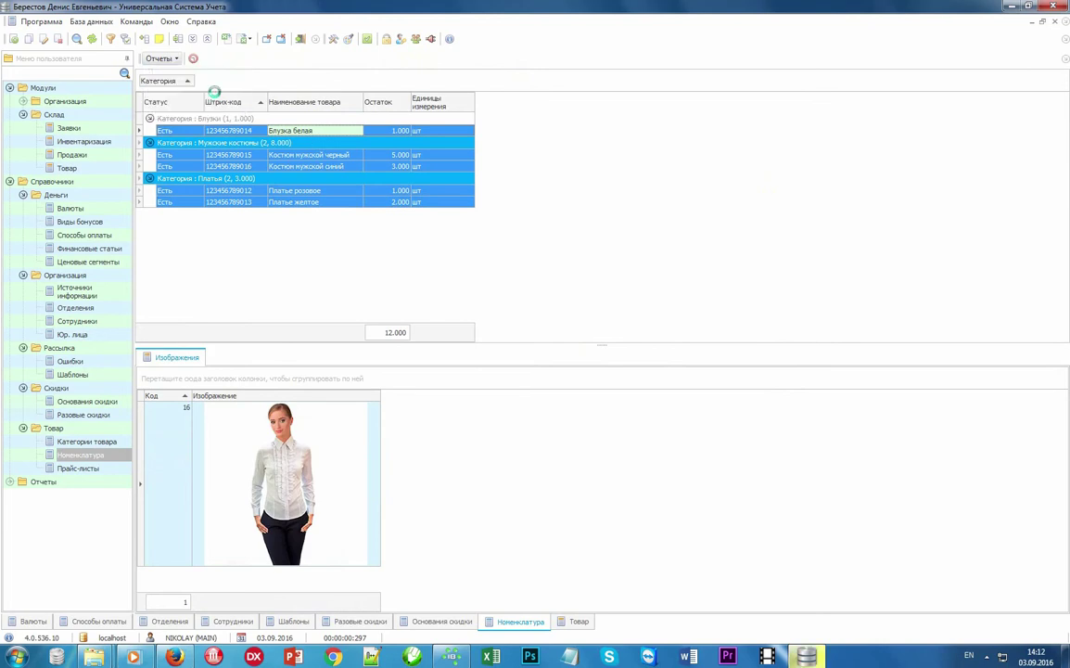
{"action": "scroll", "coordinate": [513, 293], "scroll_direction": "up", "scroll_amount": 1, "text": "ctrl"}
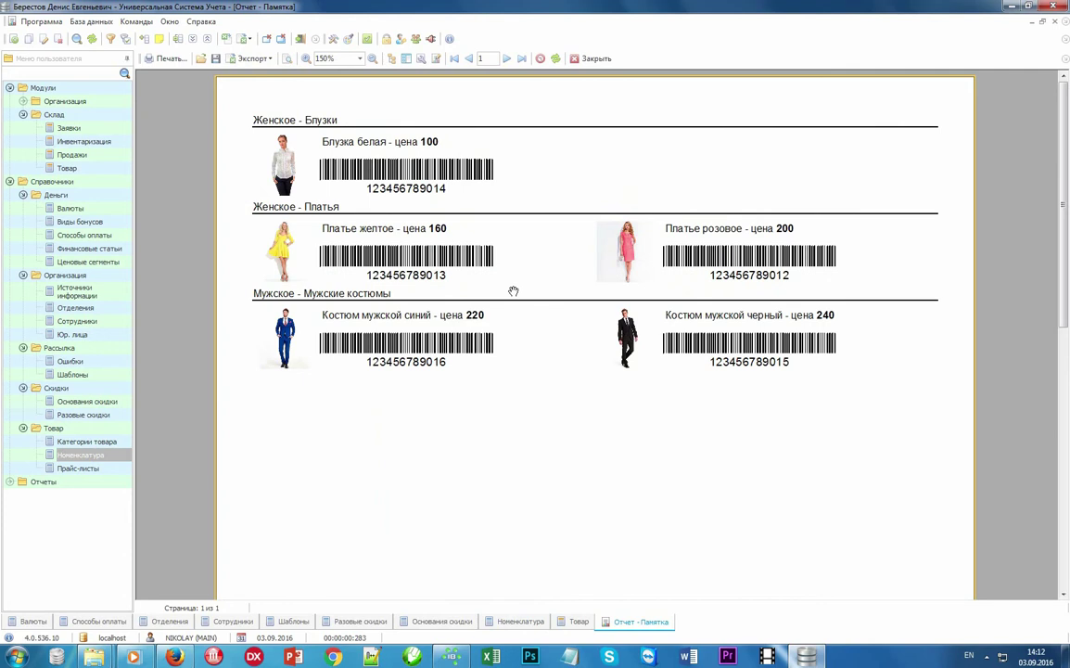
- Add a new record in Товар that moves stock from Основной склад to Филиал 1 and save it
{"action": "left_click", "coordinate": [91, 168]}
{"action": "right_click", "coordinate": [307, 172]}
{"action": "left_click", "coordinate": [325, 176]}
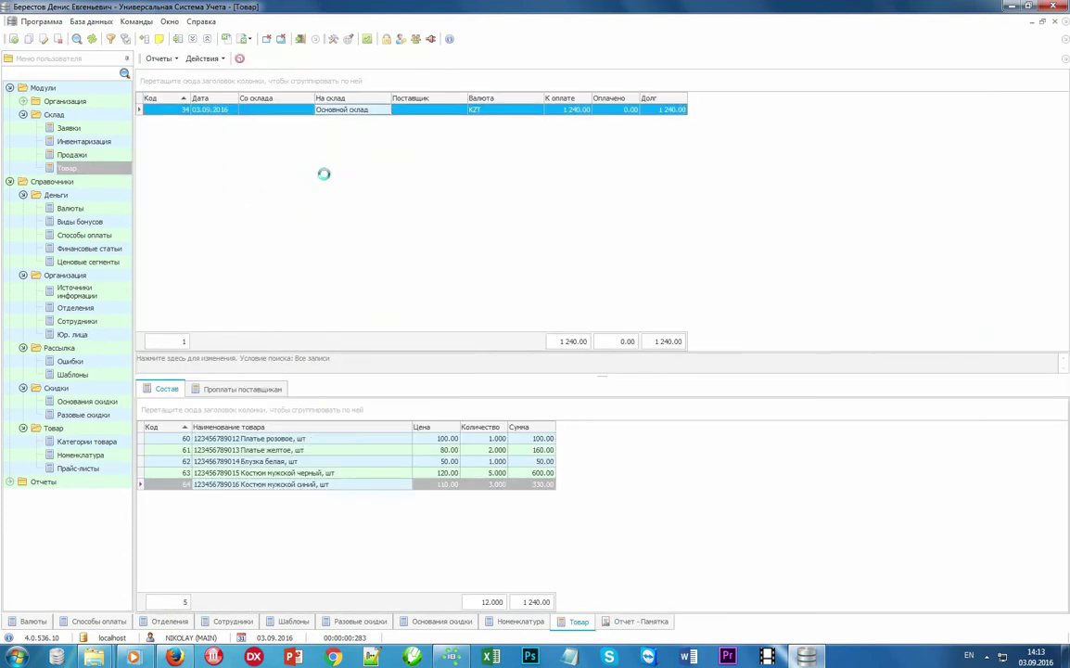
{"action": "key", "text": "Down"}
{"action": "key", "text": "Down"}
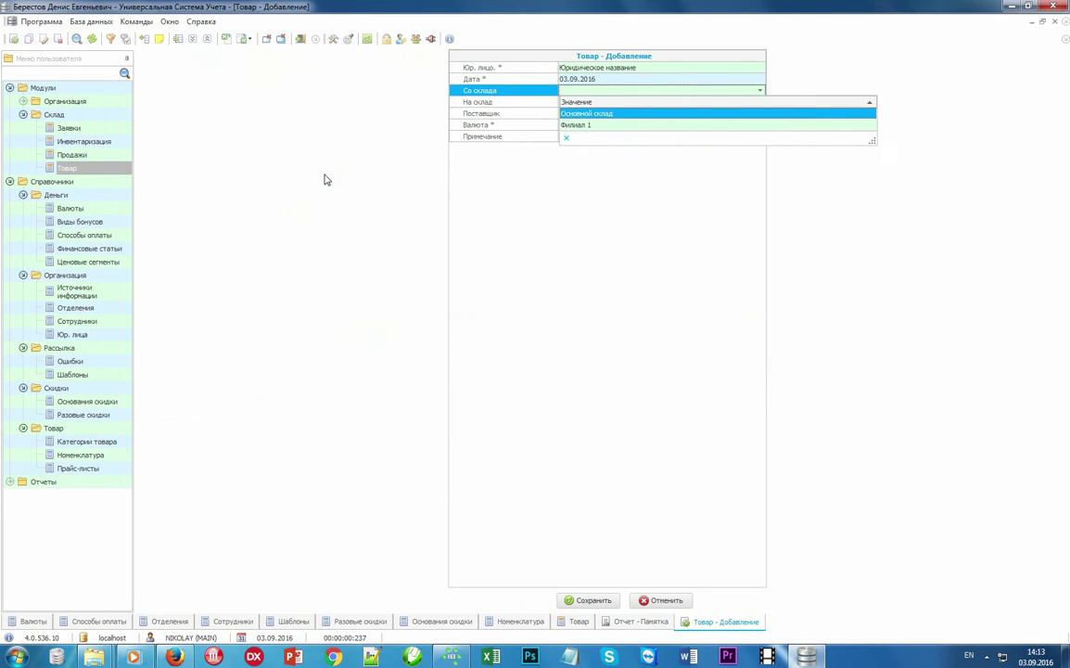
{"action": "key", "text": "Return"}
{"action": "key", "text": "Down"}
{"action": "key", "text": "Down"}
{"action": "key", "text": "Down"}
{"action": "key", "text": "Return"}
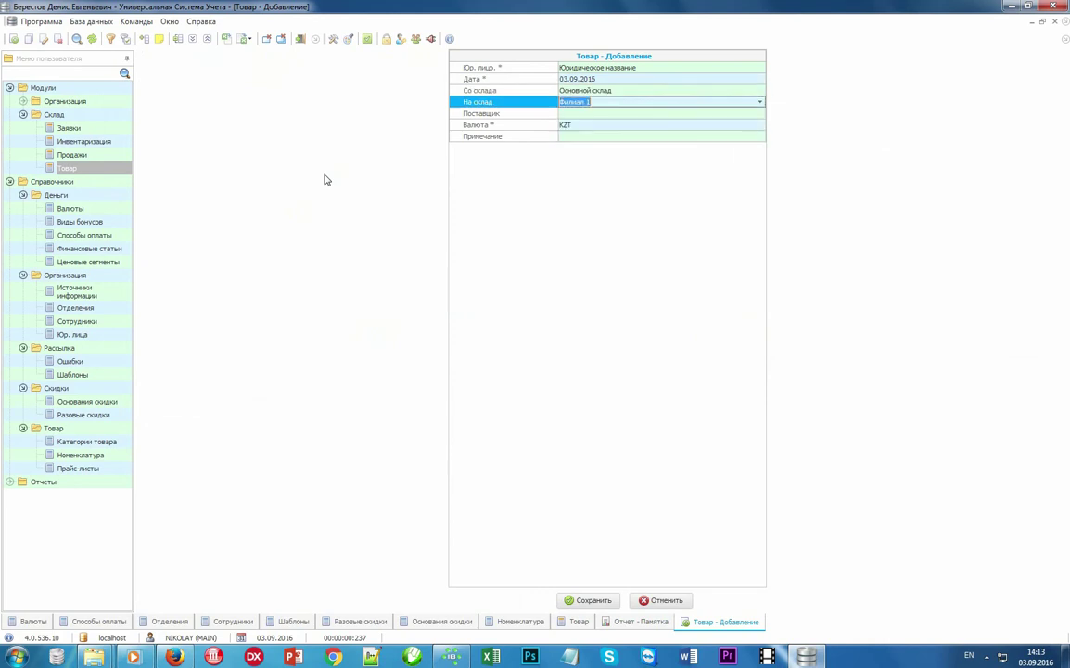
{"action": "left_click", "coordinate": [628, 90]}
{"action": "left_click", "coordinate": [571, 100]}
{"action": "left_click", "coordinate": [590, 600]}
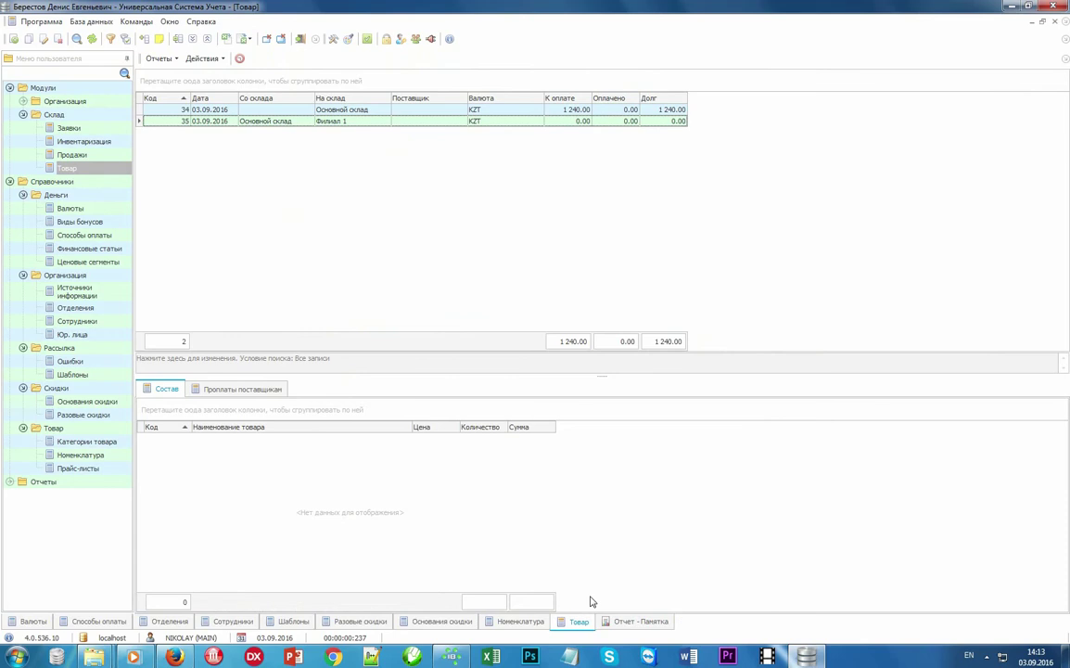
- Add Костюм мужской черный from Номенклатура to the transfer's Состав with quantity 1 and save
{"action": "right_click", "coordinate": [326, 507]}
{"action": "left_click", "coordinate": [395, 239]}
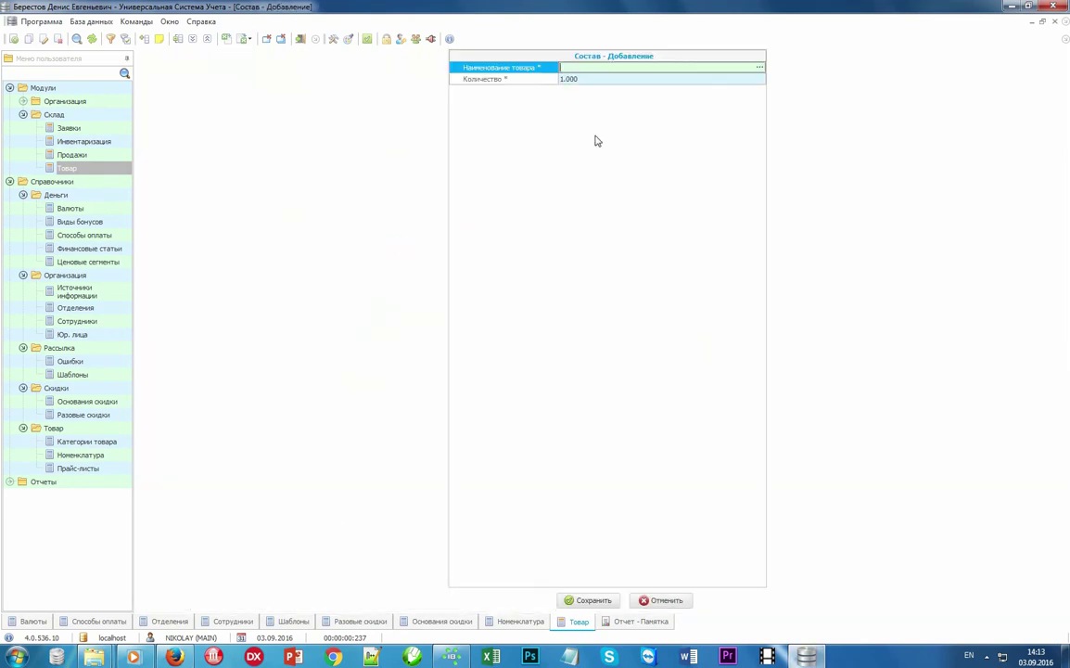
{"action": "left_click", "coordinate": [686, 70]}
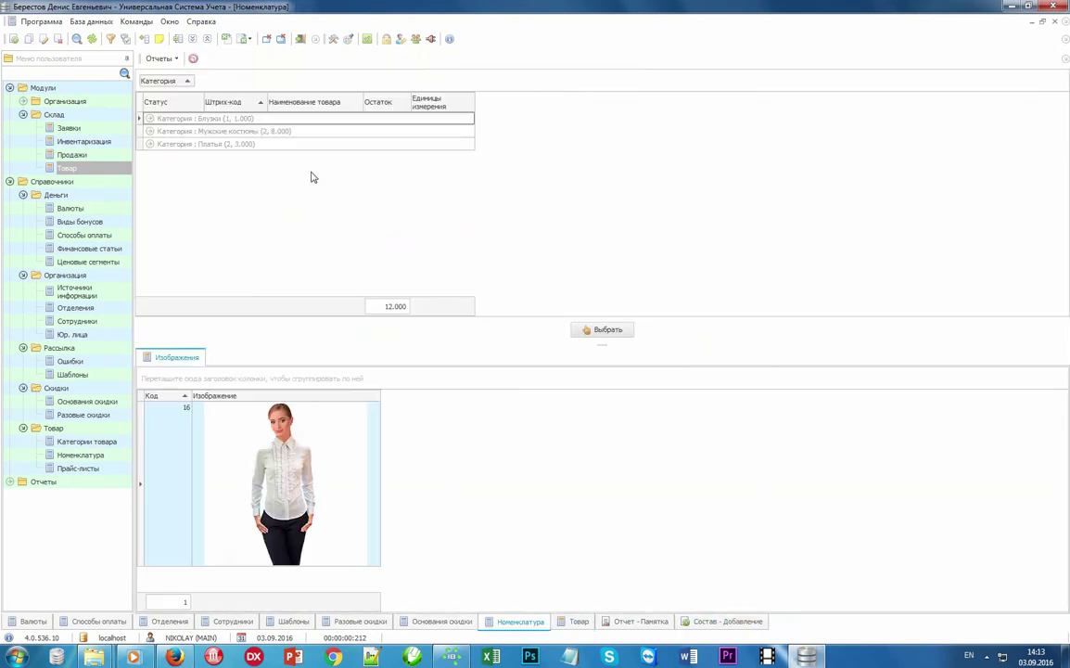
{"action": "double_click", "coordinate": [344, 154]}
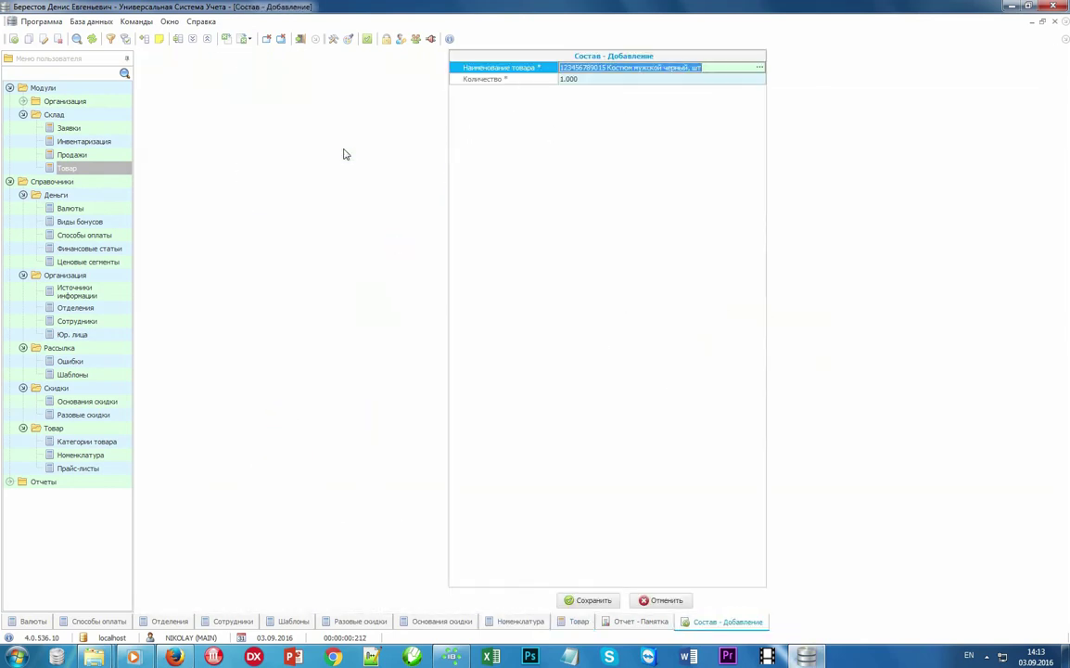
{"action": "key", "text": "Return"}
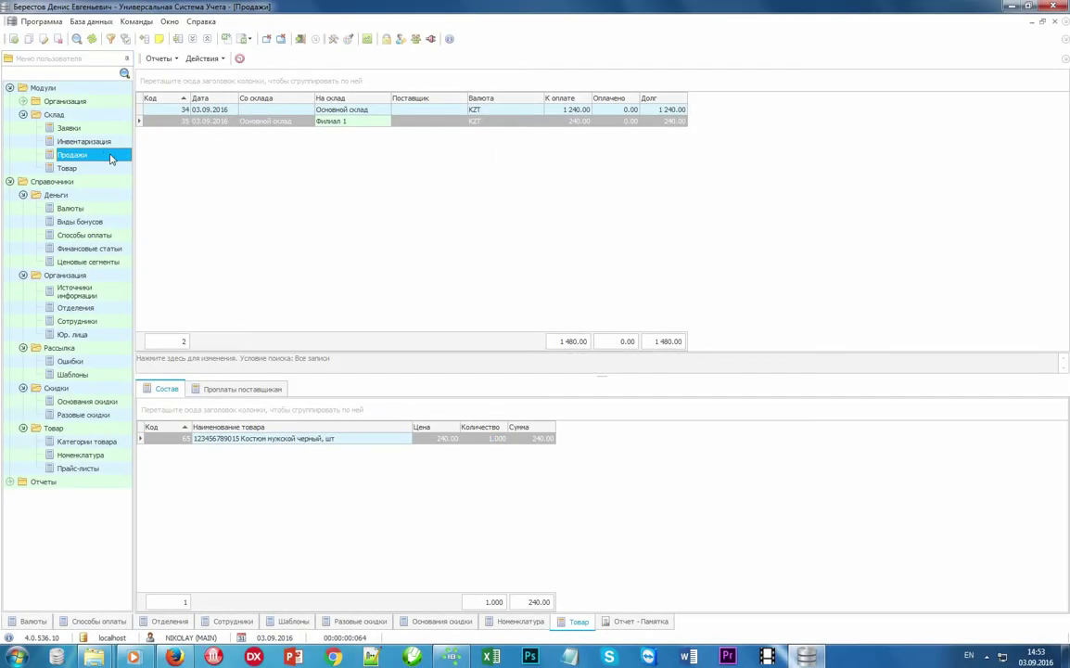
- Open the Продажи module, go through its search criteria and run the search with every field left empty
{"action": "left_click", "coordinate": [109, 158]}
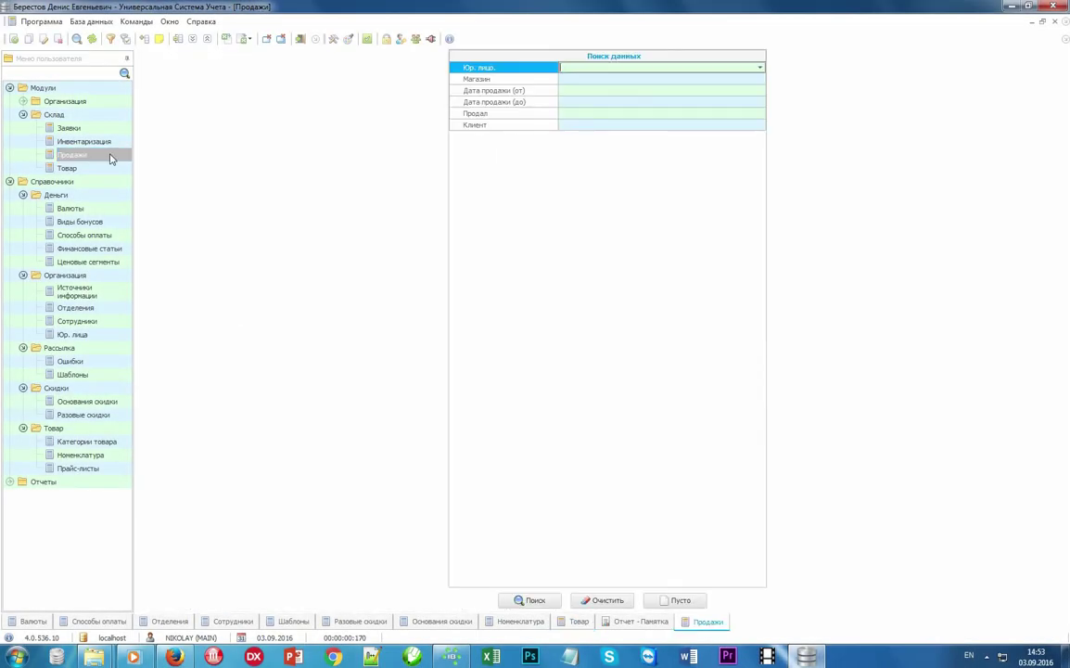
{"action": "left_click", "coordinate": [652, 58]}
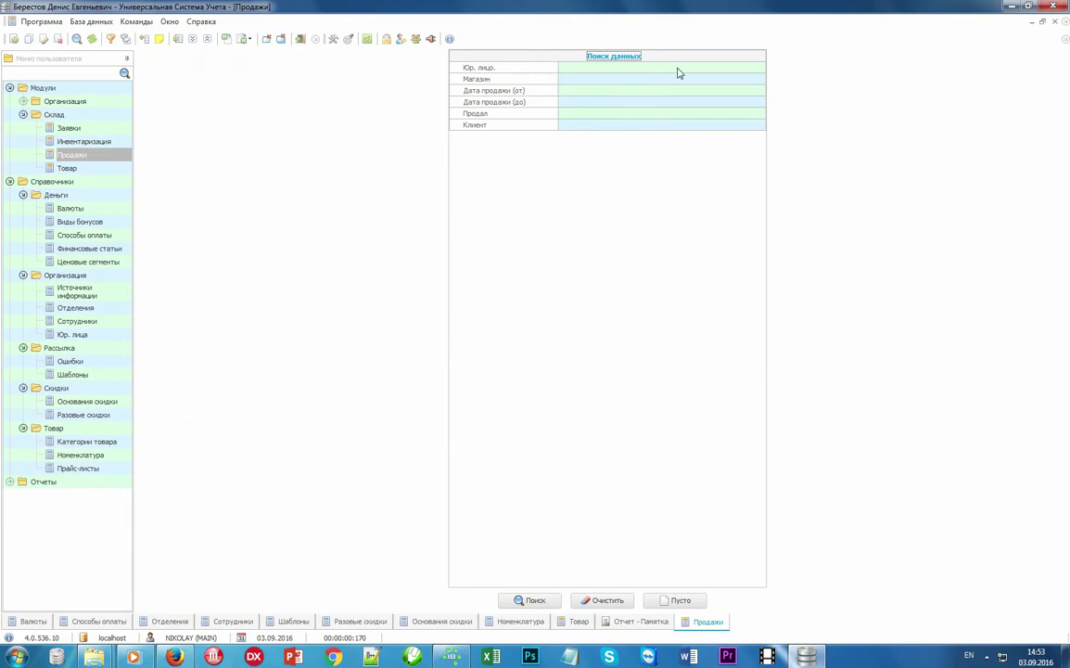
{"action": "left_click", "coordinate": [533, 68]}
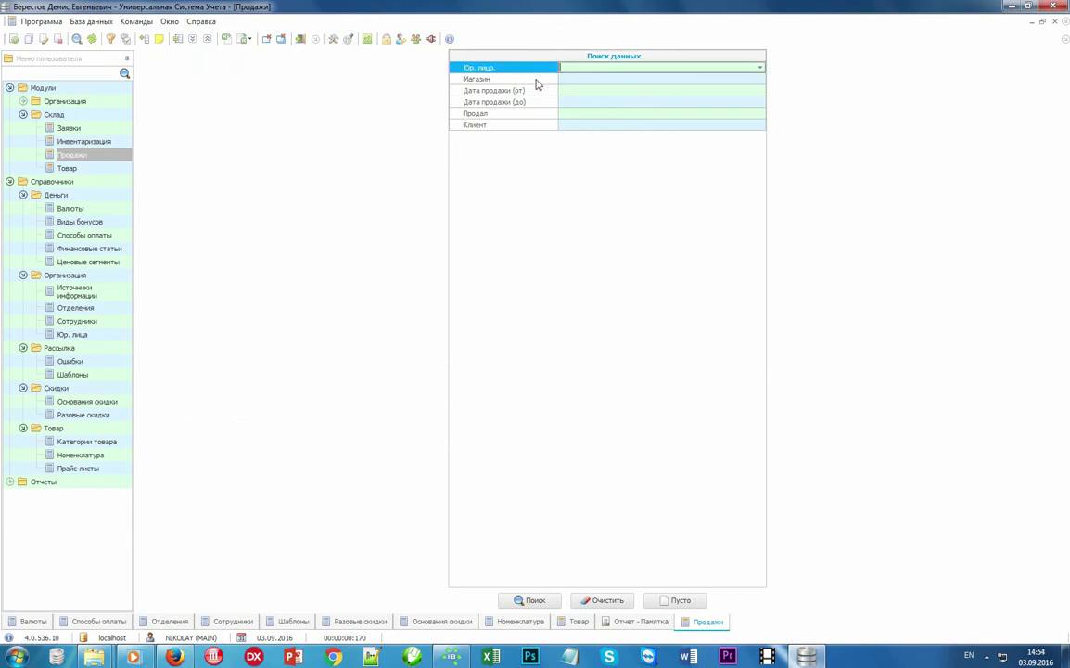
{"action": "left_click", "coordinate": [538, 80]}
{"action": "left_click", "coordinate": [538, 92]}
{"action": "left_click", "coordinate": [538, 102]}
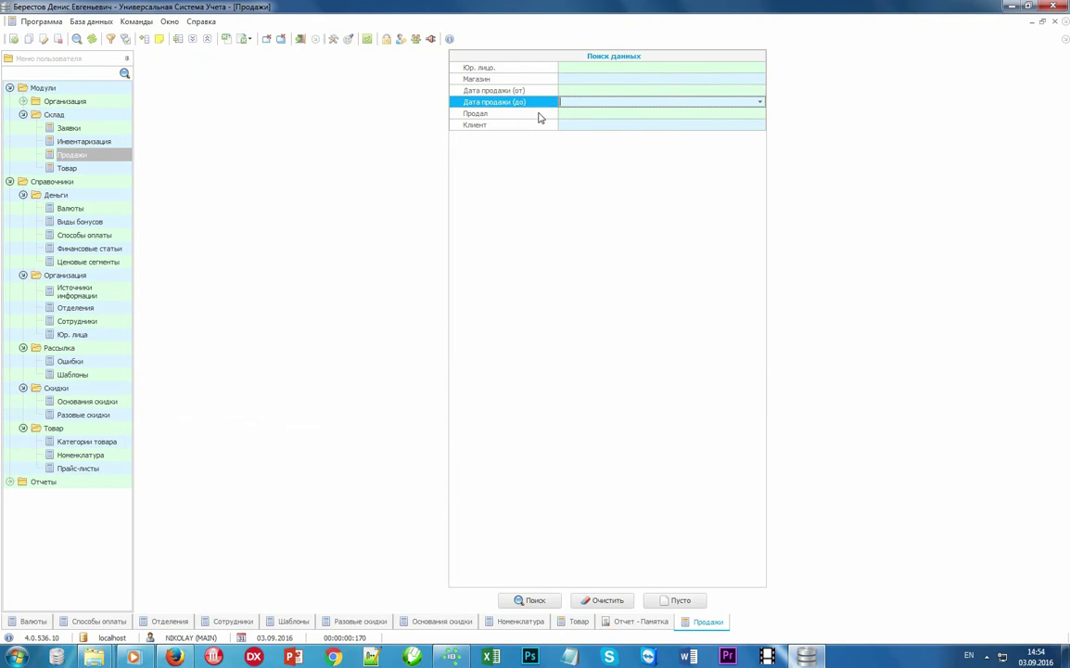
{"action": "left_click", "coordinate": [539, 114]}
{"action": "left_click", "coordinate": [536, 126]}
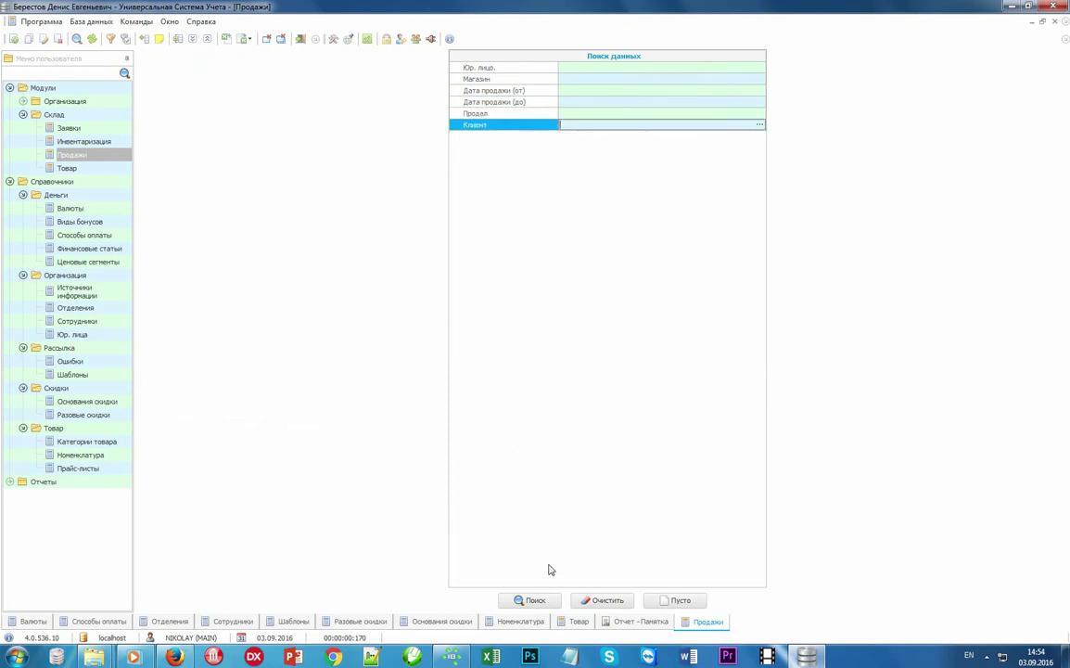
{"action": "left_click", "coordinate": [549, 603]}
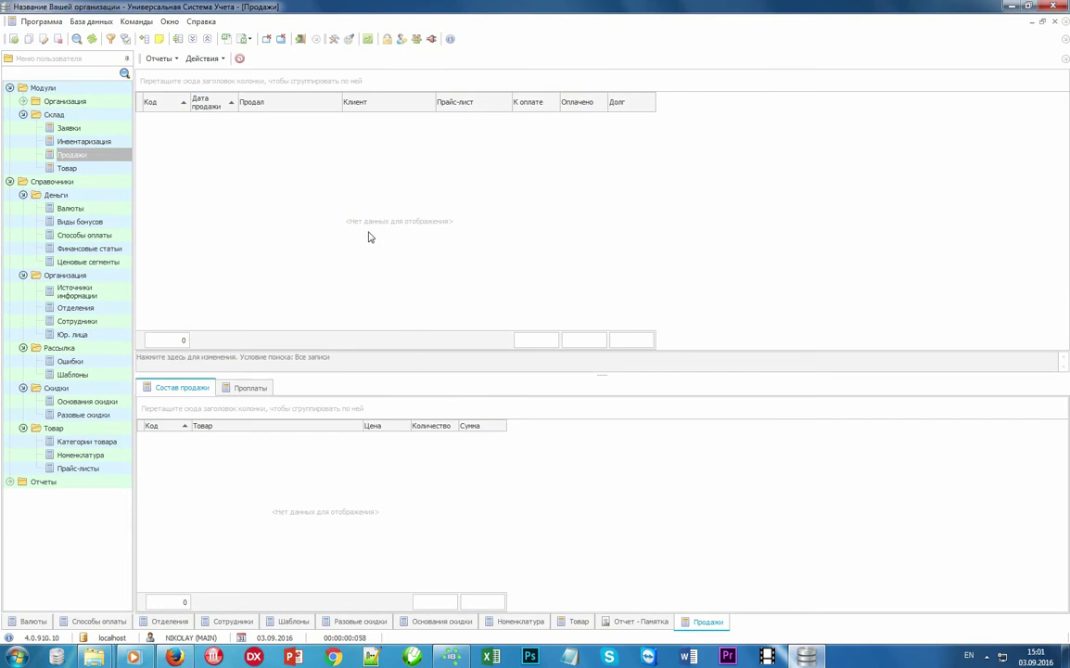
- Start a new sale with Провести продажу and identify the client by entering the client's card number
{"action": "left_click", "coordinate": [206, 59]}
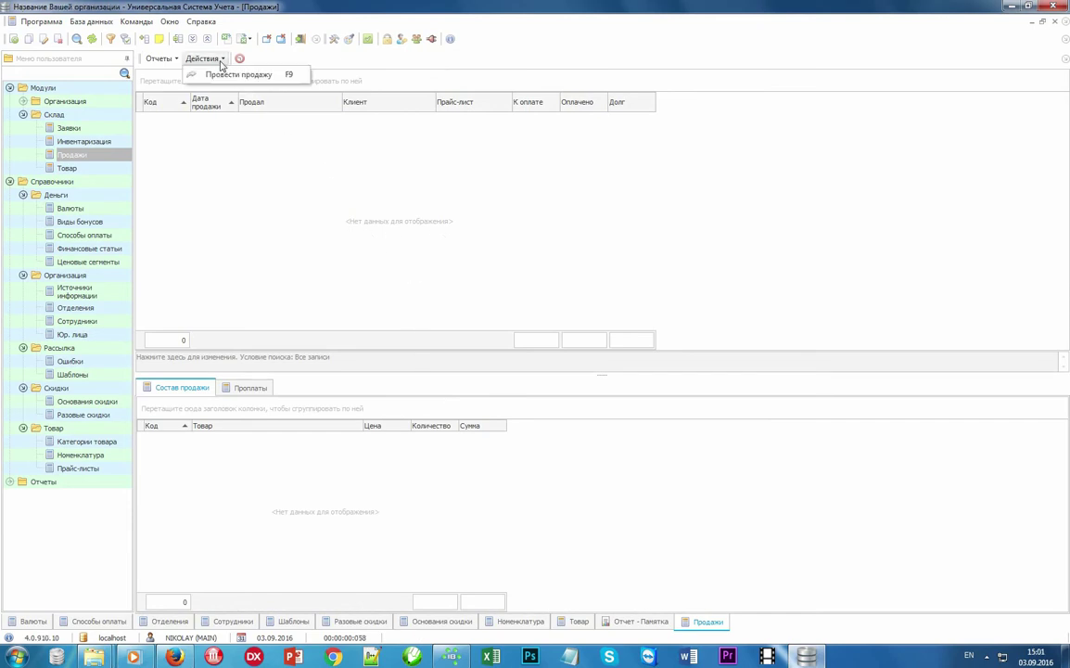
{"action": "left_click", "coordinate": [262, 82]}
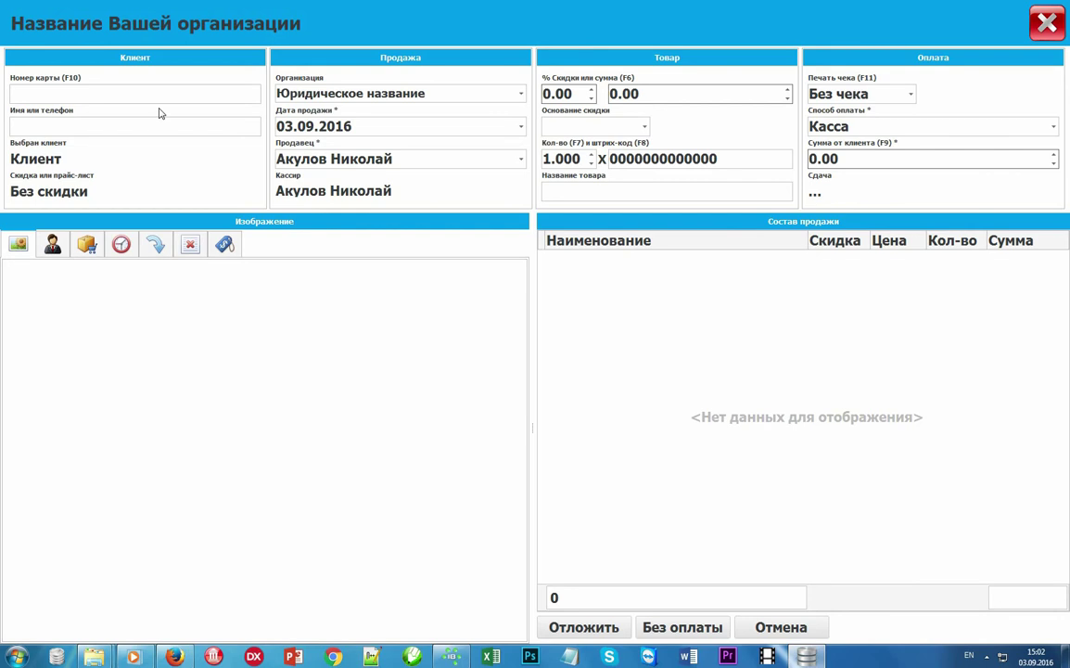
{"action": "type", "text": "12345"}
{"action": "key", "text": "Return"}
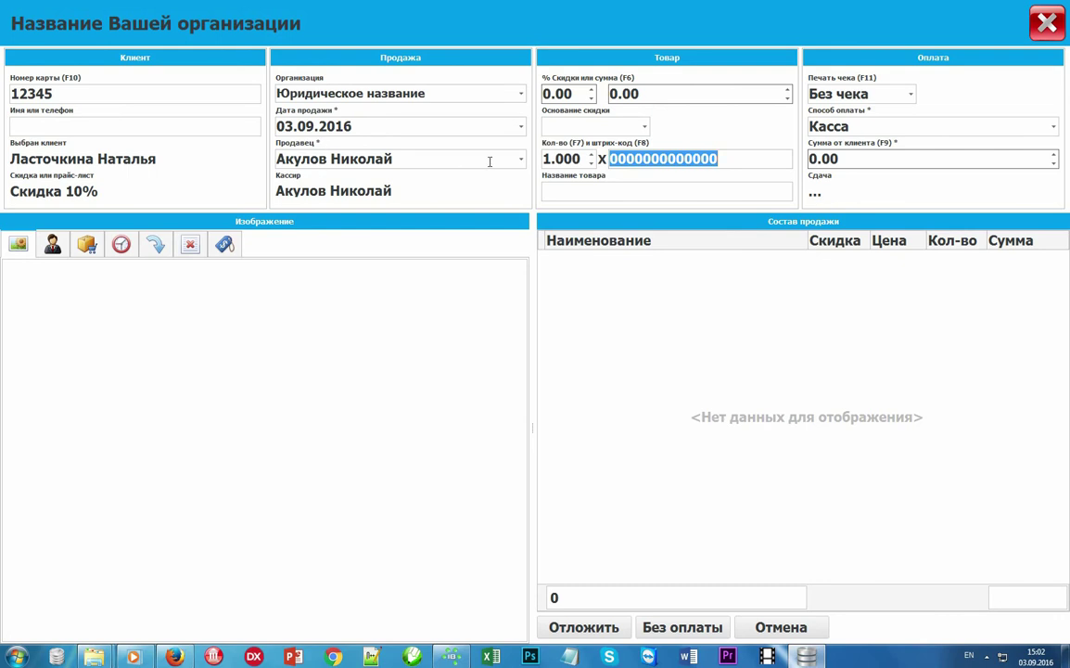
- Check the Продавец selection for the sale and set the receipt printing to Чек 1
{"action": "left_click", "coordinate": [521, 161]}
{"action": "left_click", "coordinate": [521, 161]}
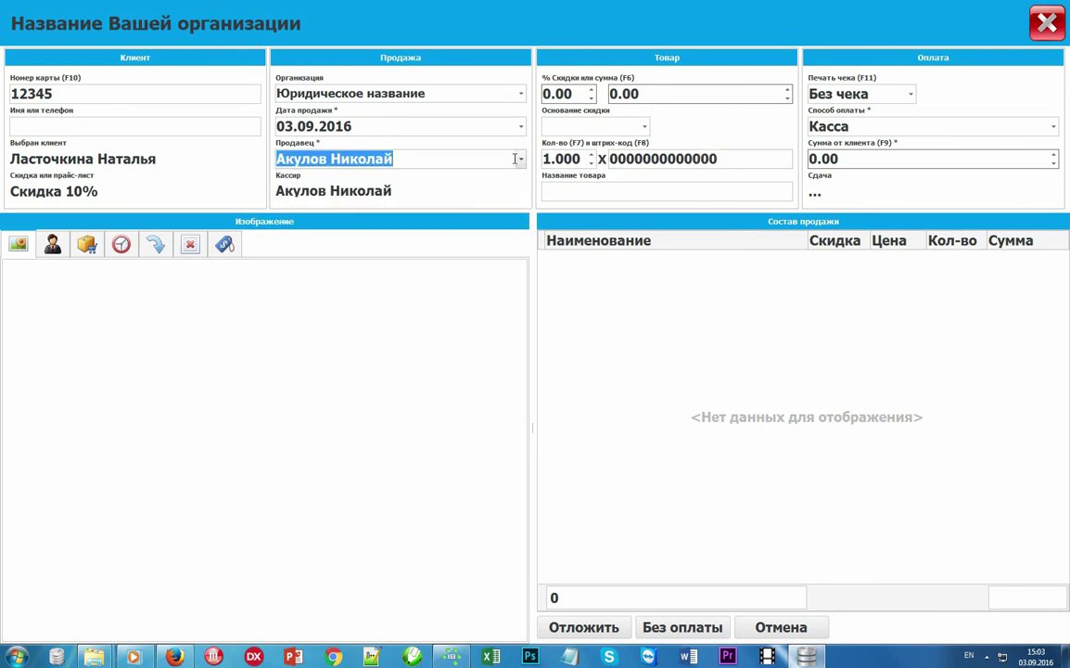
{"action": "key", "text": "F11"}
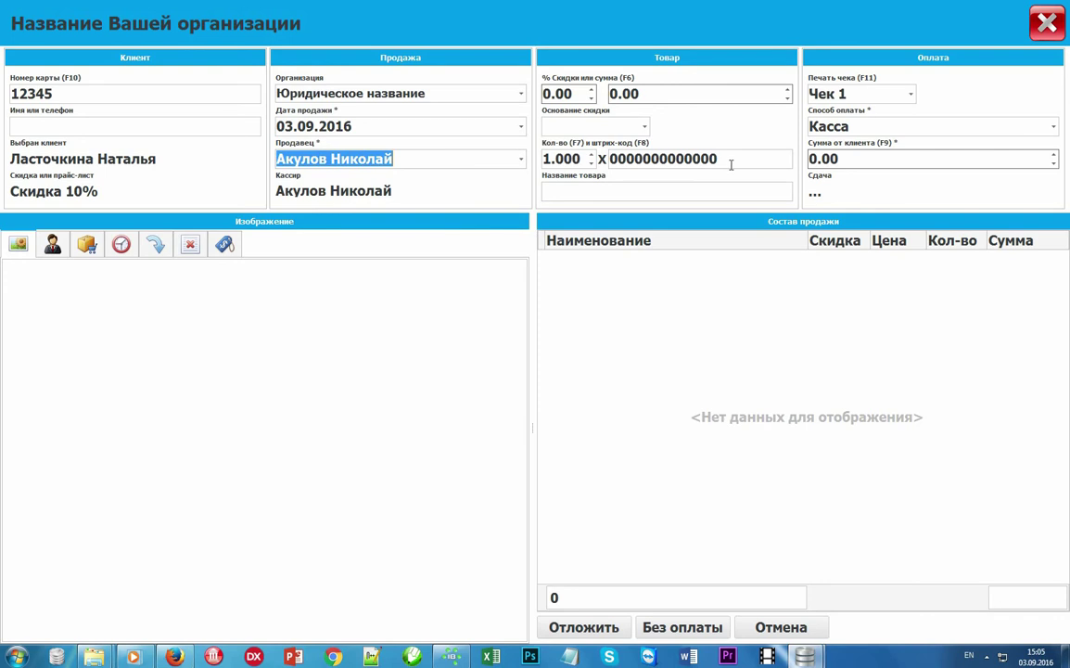
- Add Костюм мужской черный and Костюм мужской синий to the sale by their barcodes 10001 and 10002
{"action": "left_click", "coordinate": [731, 162]}
{"action": "type", "text": "10001"}
{"action": "key", "text": "Return"}
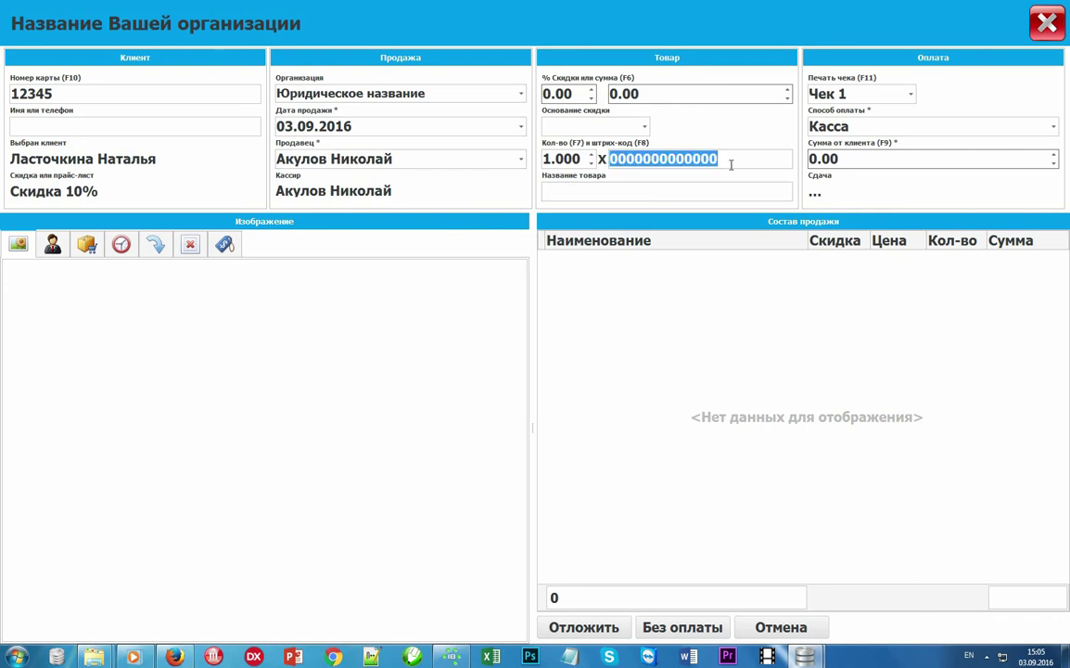
{"action": "type", "text": "10002"}
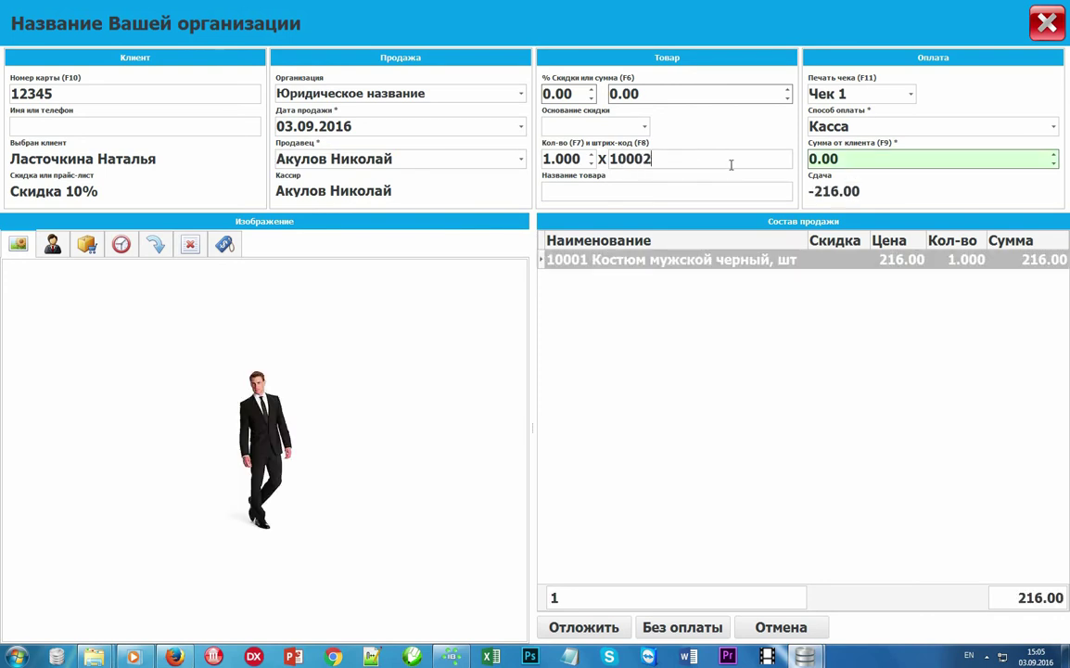
{"action": "key", "text": "Return"}
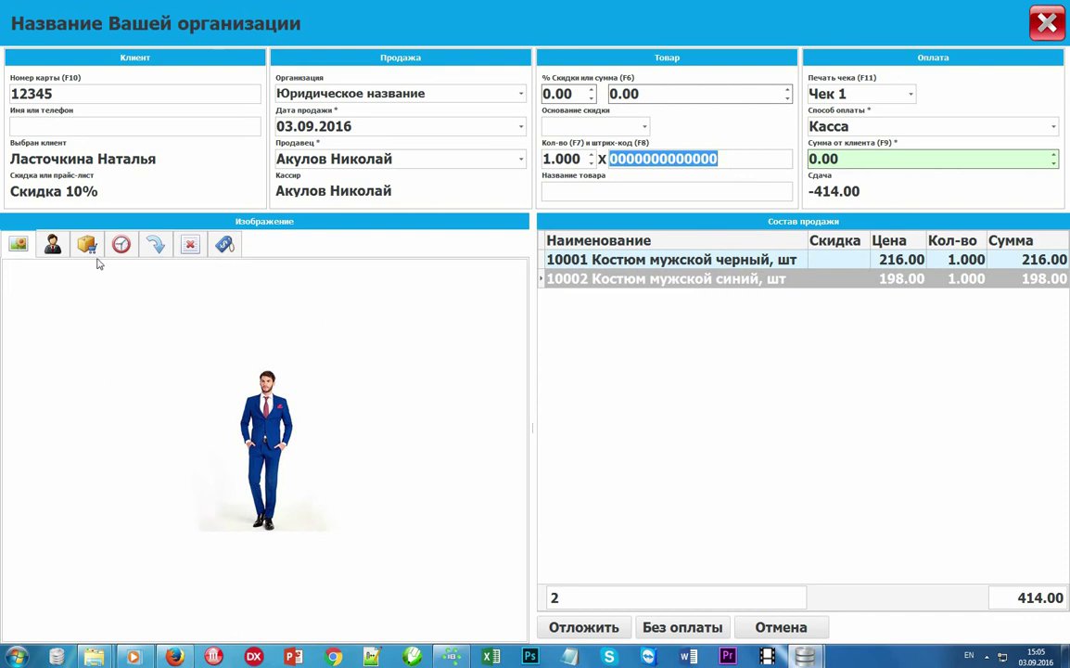
- Search products by the name "платье" and add Платье розовое to the sale
{"action": "left_click", "coordinate": [586, 193]}
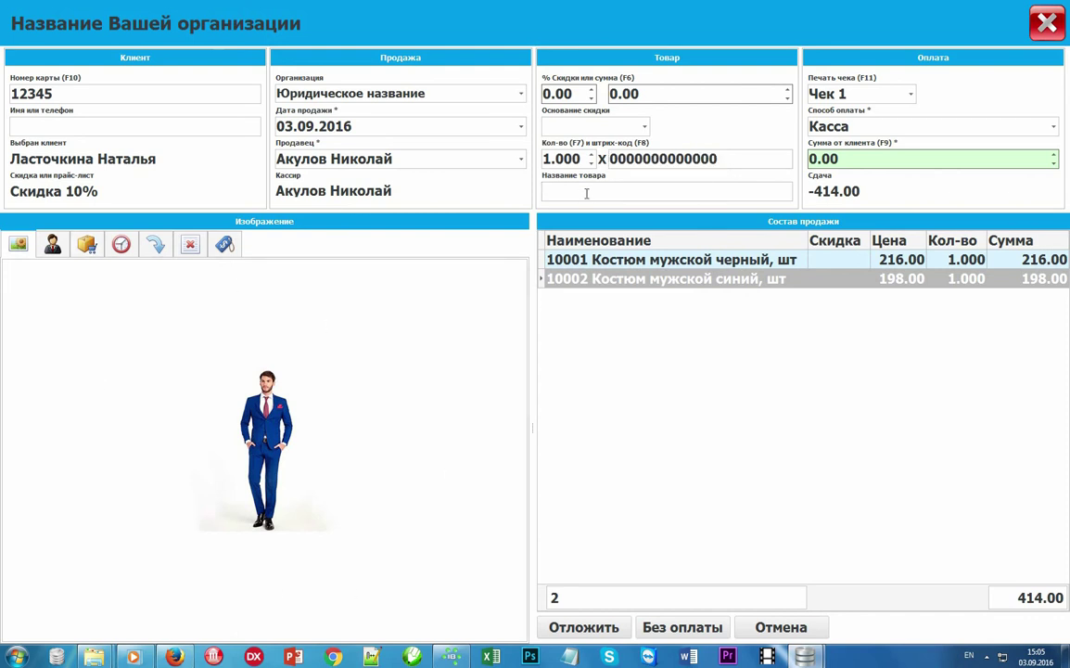
{"action": "type", "text": "платье"}
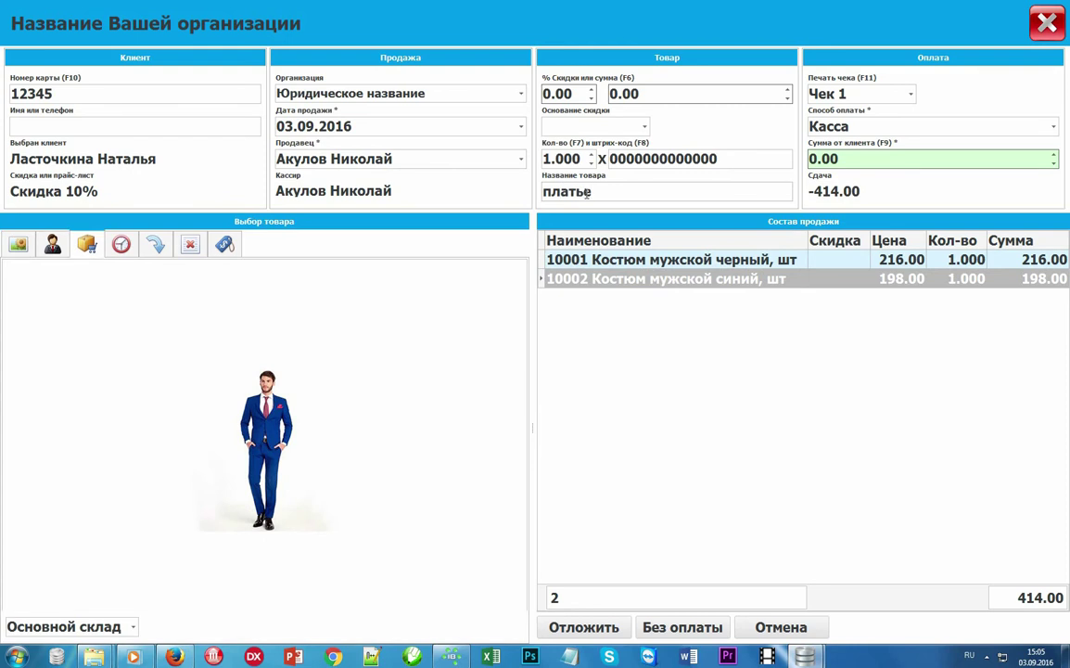
{"action": "double_click", "coordinate": [264, 334]}
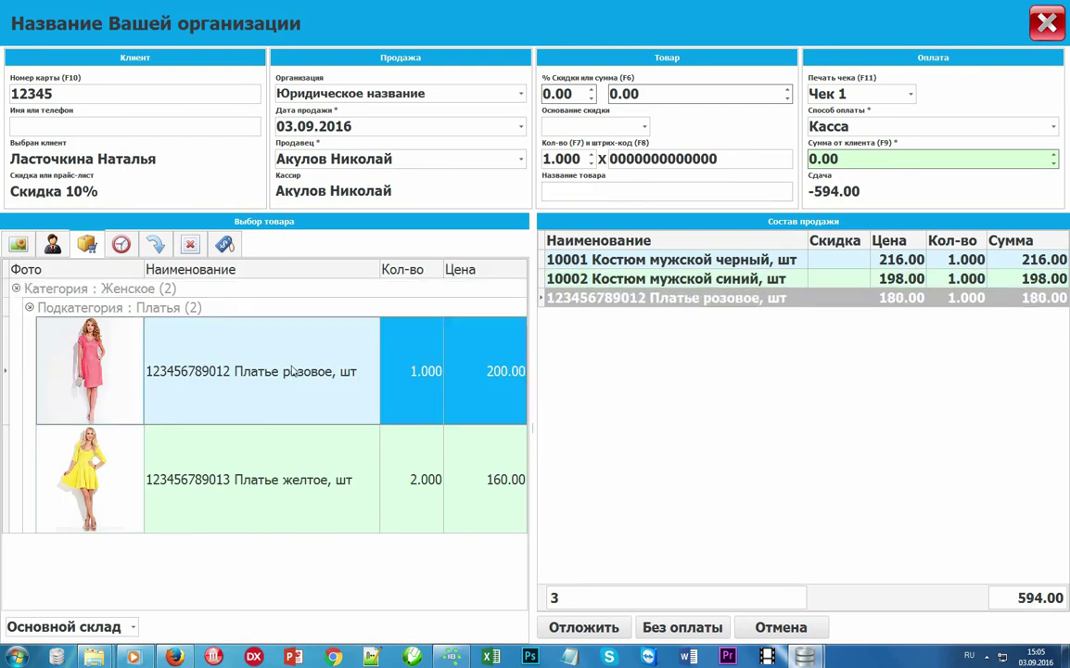
- Add Платье желтое from the found dresses to the sale
{"action": "left_click", "coordinate": [305, 455]}
{"action": "double_click", "coordinate": [302, 454]}
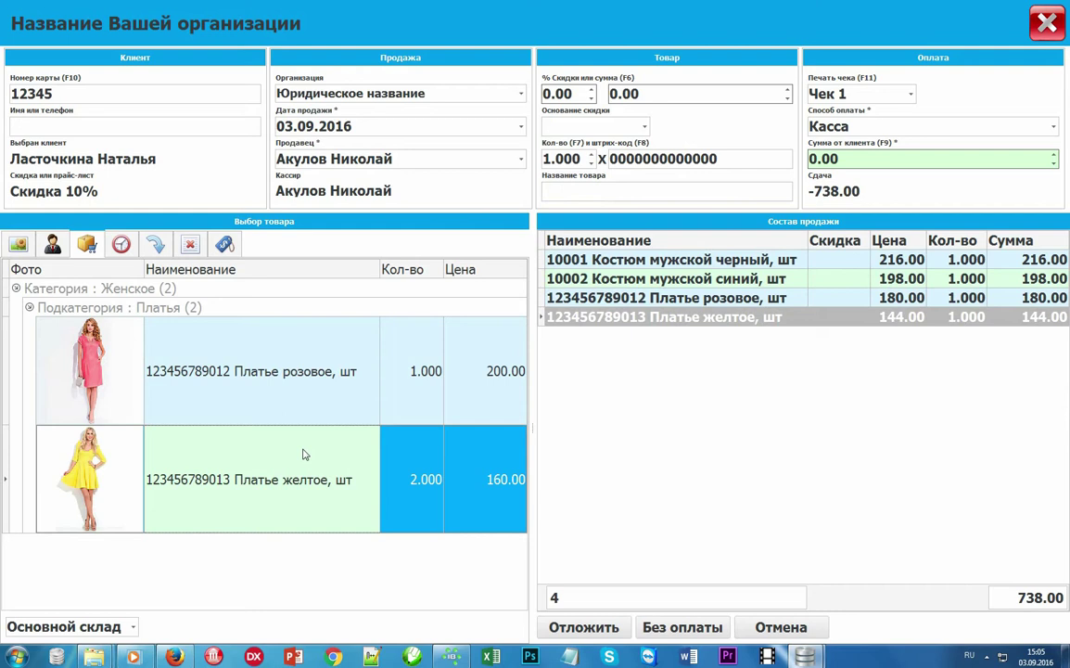
- Set receipt printing to Без чека and complete the sale with 1000 received from the client
{"action": "left_click", "coordinate": [821, 91]}
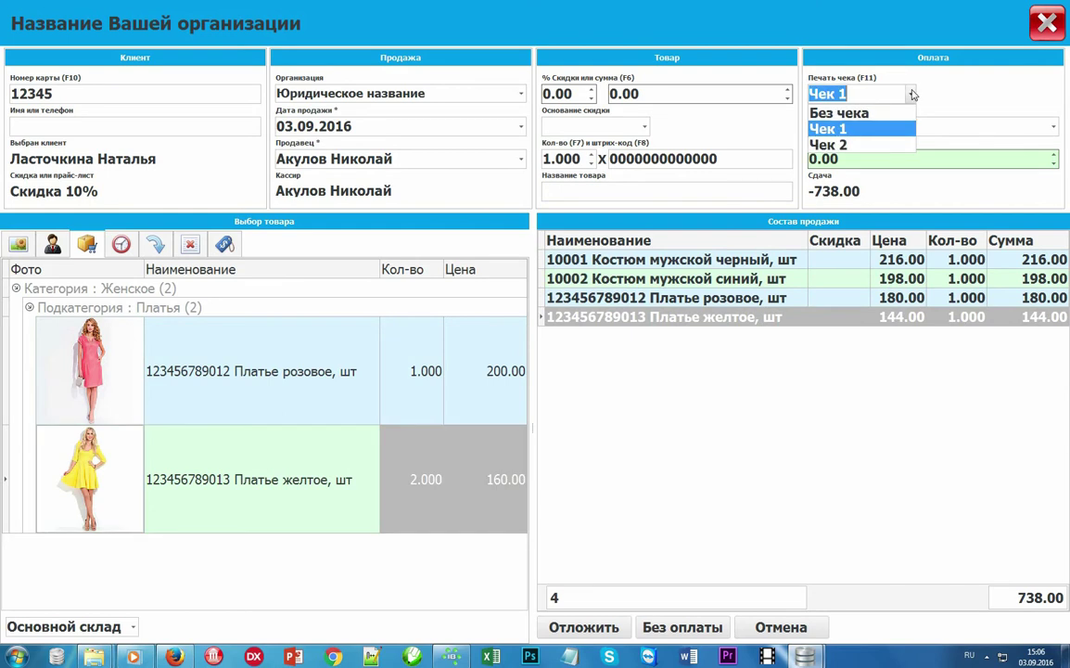
{"action": "left_click", "coordinate": [862, 113]}
{"action": "left_click", "coordinate": [889, 156]}
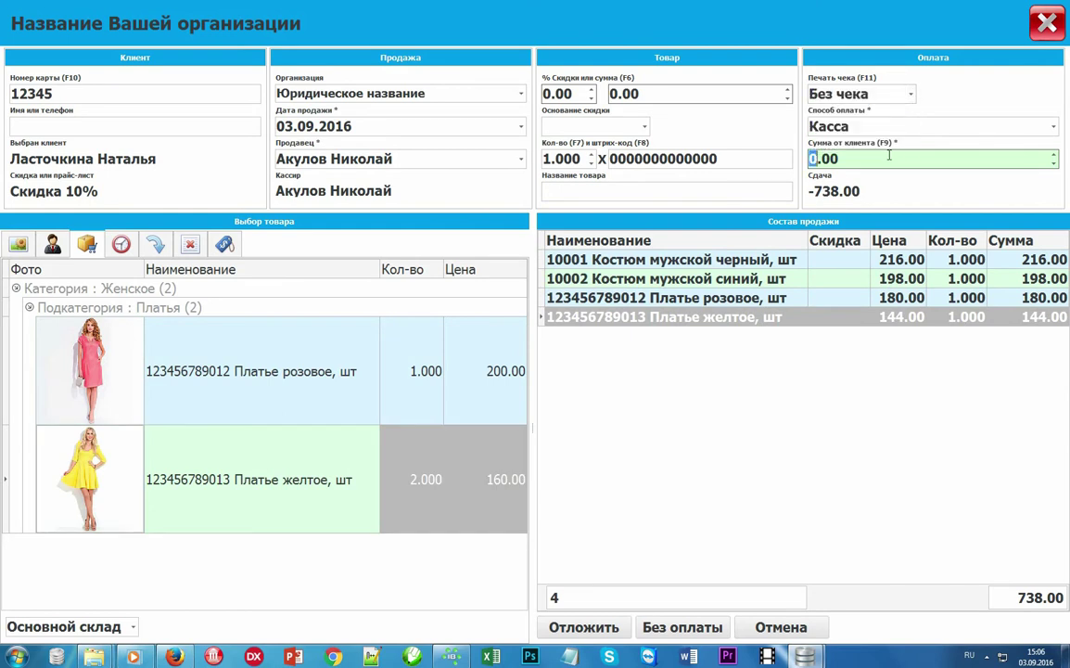
{"action": "type", "text": "1000"}
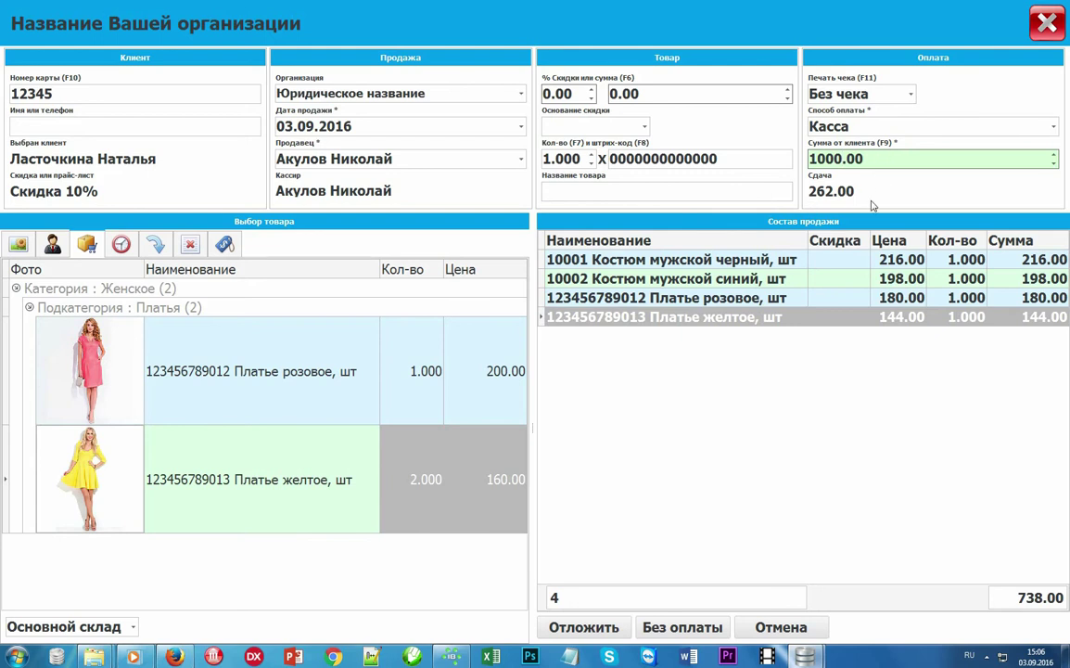
{"action": "key", "text": "Return"}
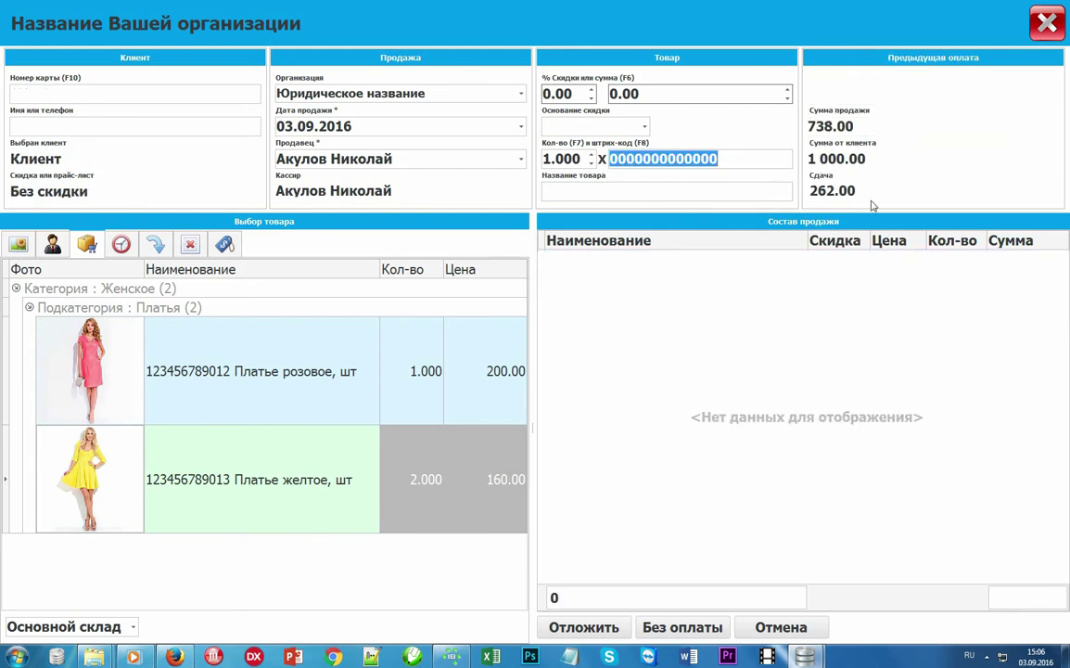
- Add Костюм мужской черный to a new sale by barcode 10001, keep receipt printing at Без чека, and postpone the sale
{"action": "type", "text": "10001"}
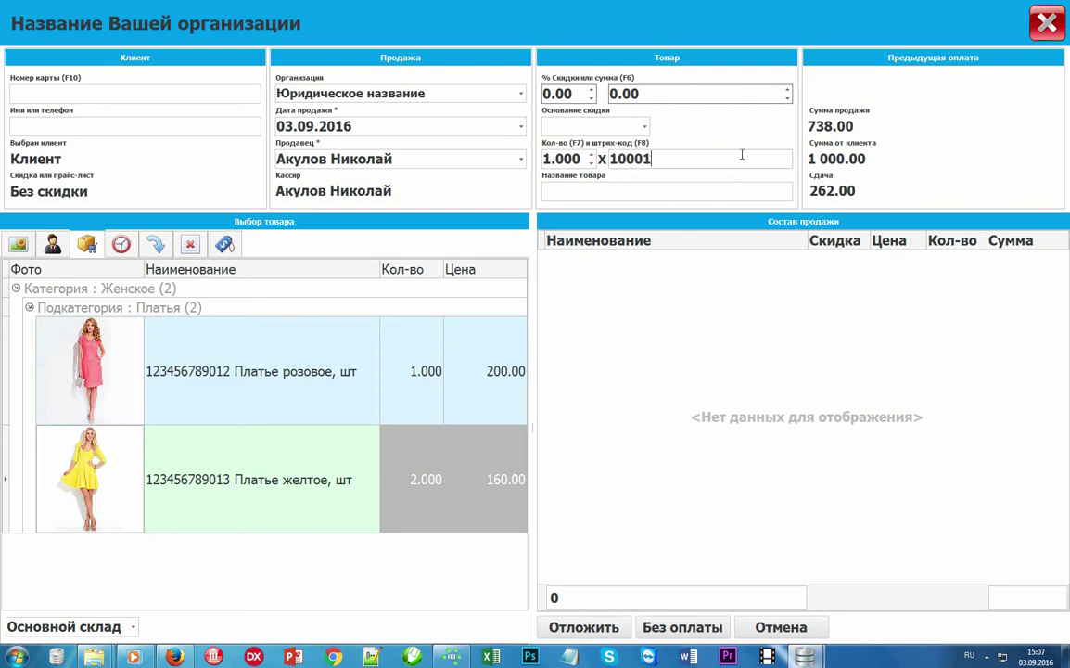
{"action": "key", "text": "Return"}
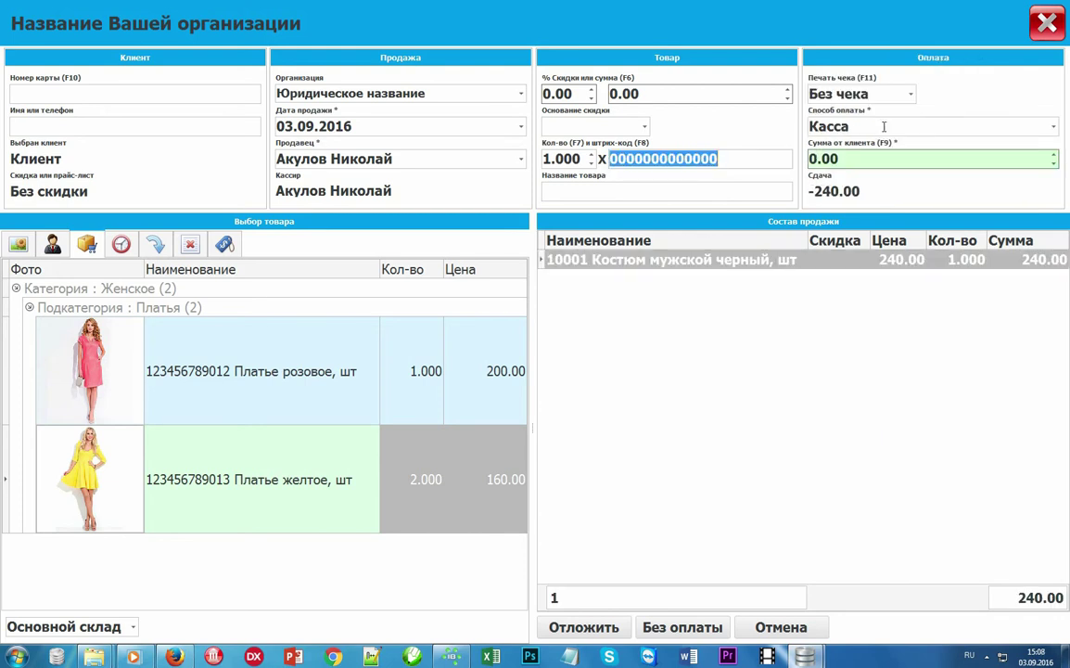
{"action": "left_click", "coordinate": [911, 95]}
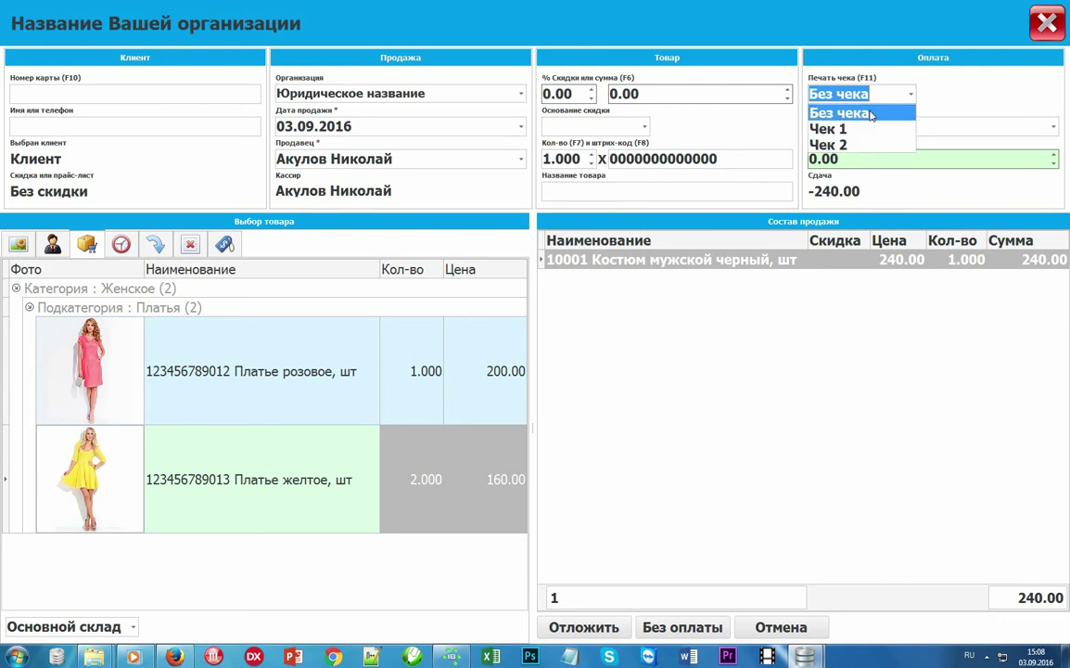
{"action": "left_click", "coordinate": [823, 111]}
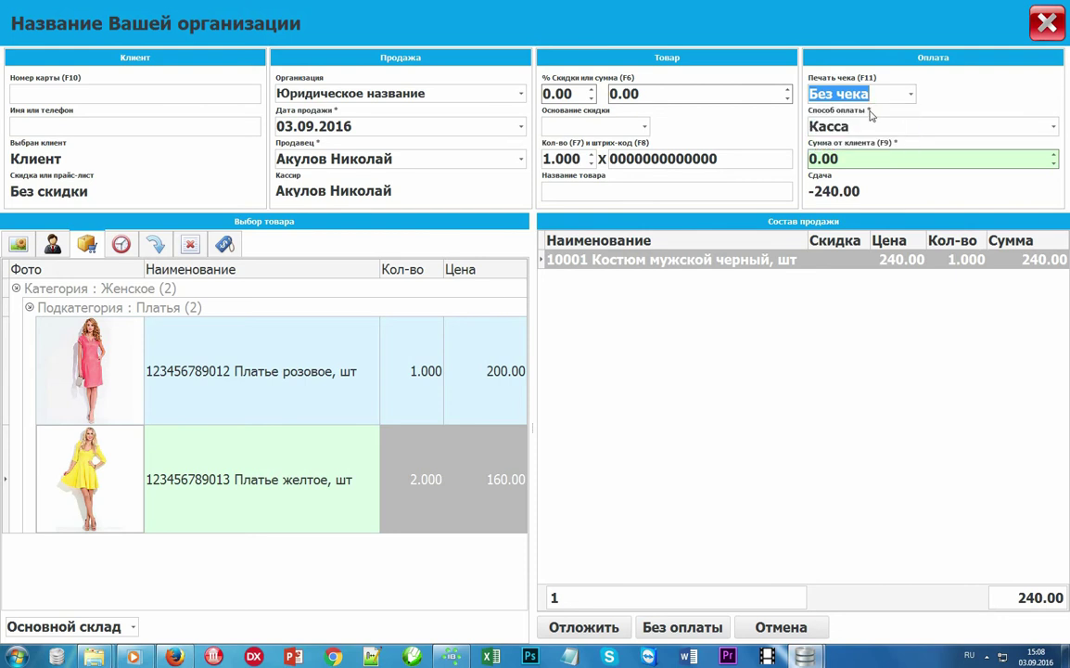
{"action": "left_click", "coordinate": [747, 313]}
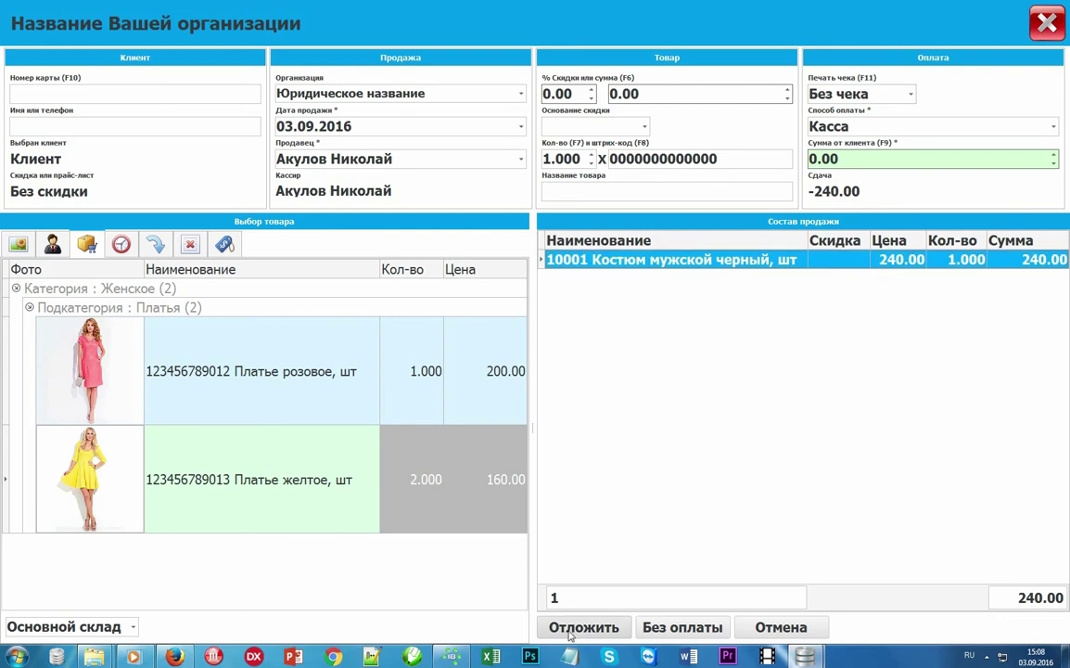
{"action": "left_click", "coordinate": [570, 631]}
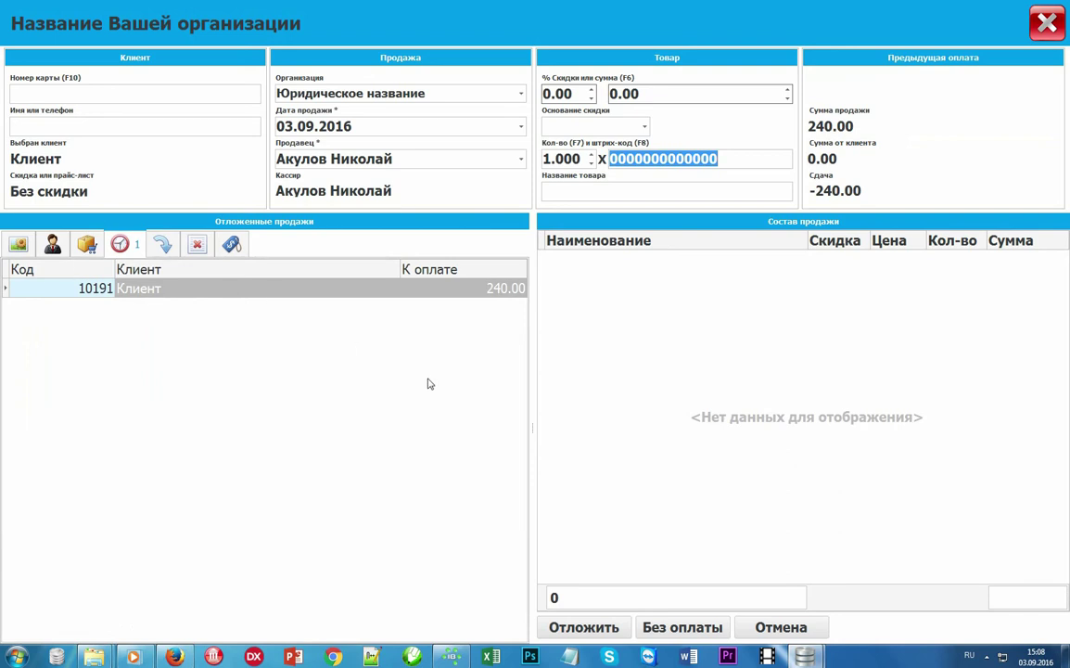
- Reopen the postponed sale, complete it with 500 received from the client, and leave the sales window
{"action": "double_click", "coordinate": [361, 294]}
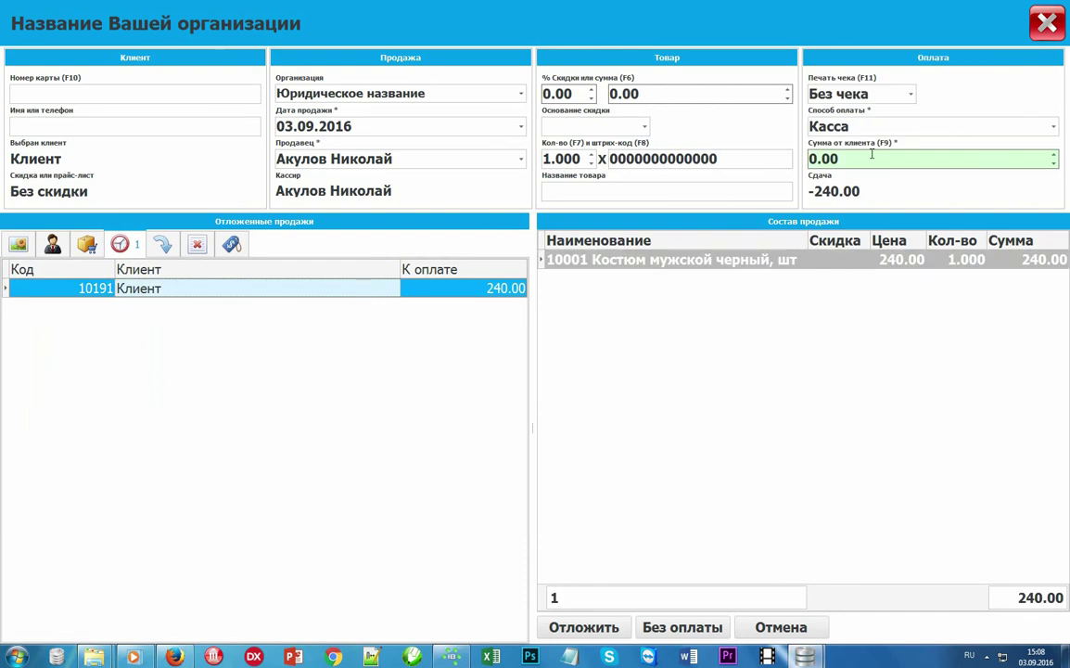
{"action": "type", "text": "500"}
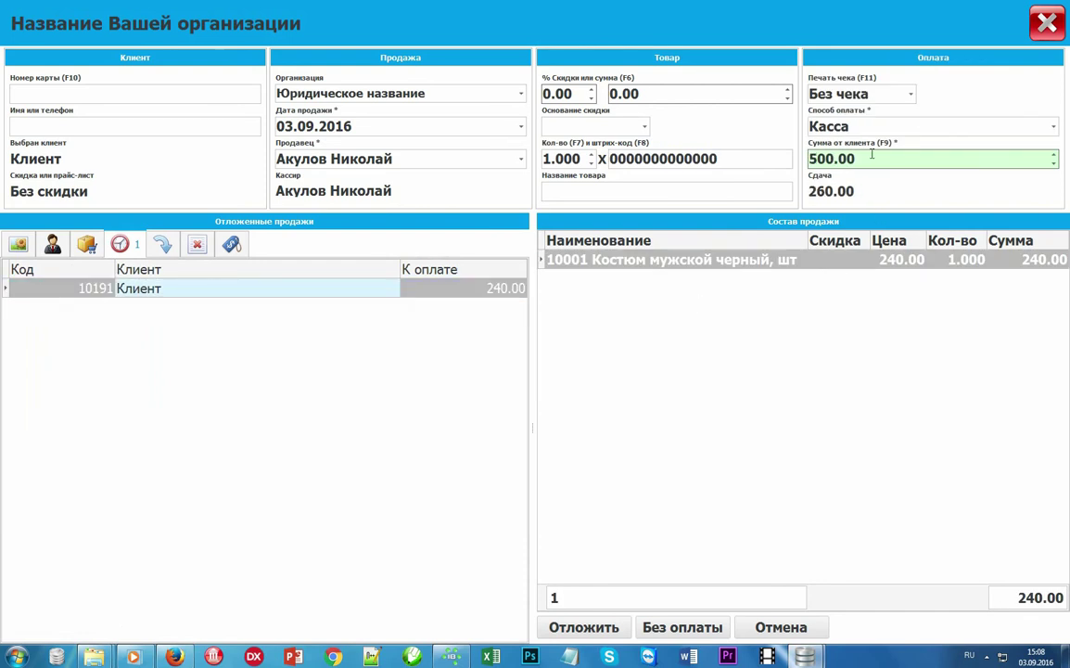
{"action": "key", "text": "Return"}
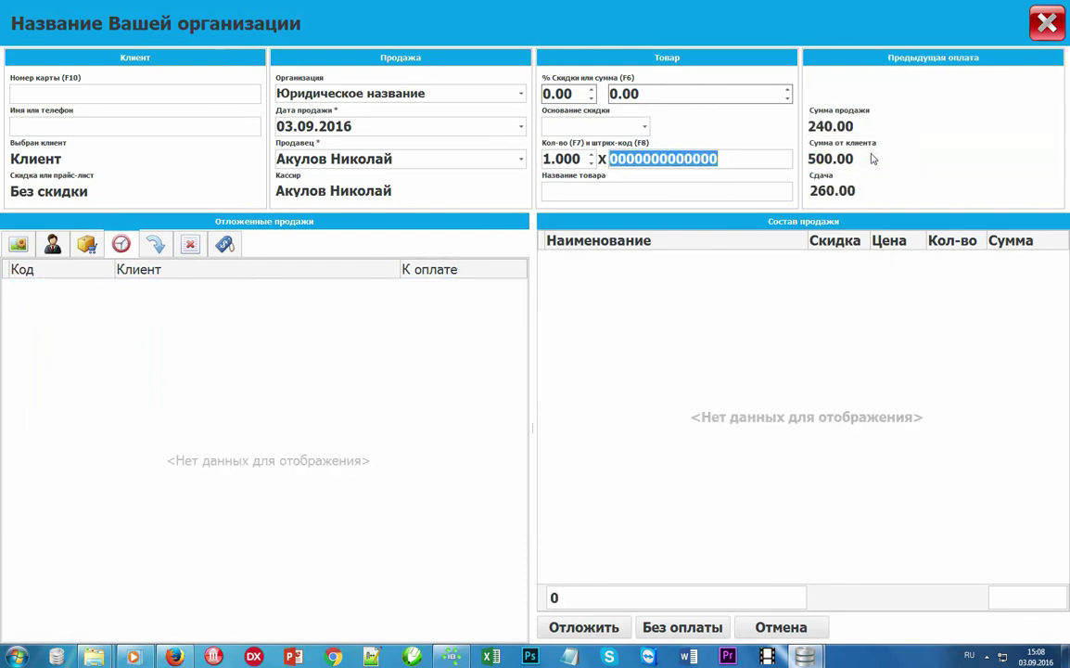
{"action": "key", "text": "Escape"}
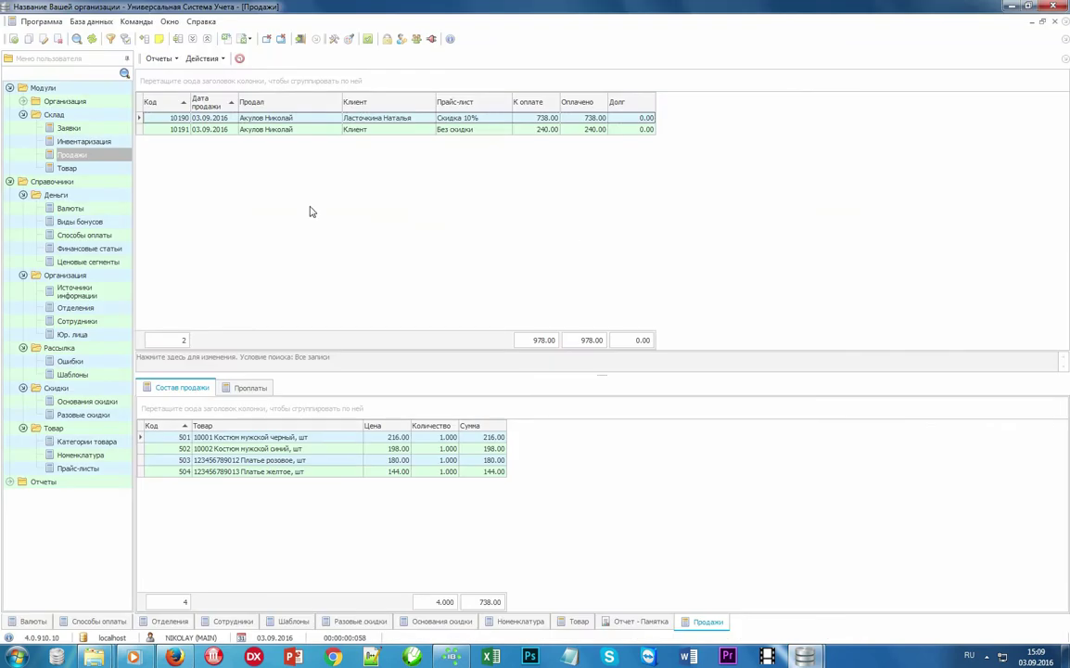
- Generate the Чек report for the 738.00 sale in the sales list
{"action": "left_click", "coordinate": [158, 58]}
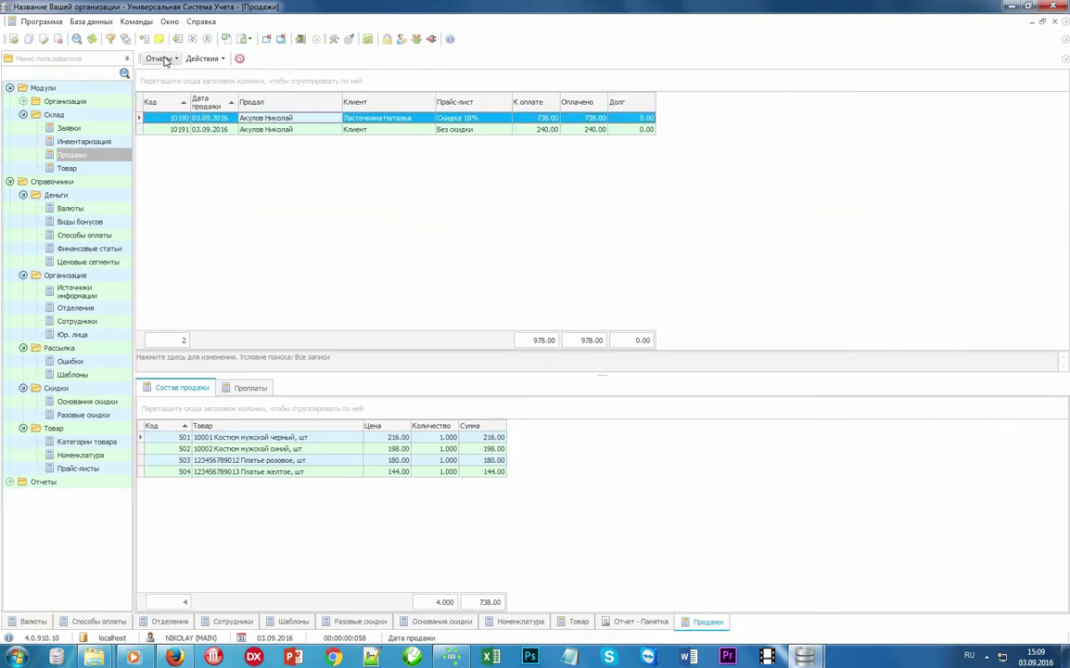
{"action": "left_click", "coordinate": [169, 91]}
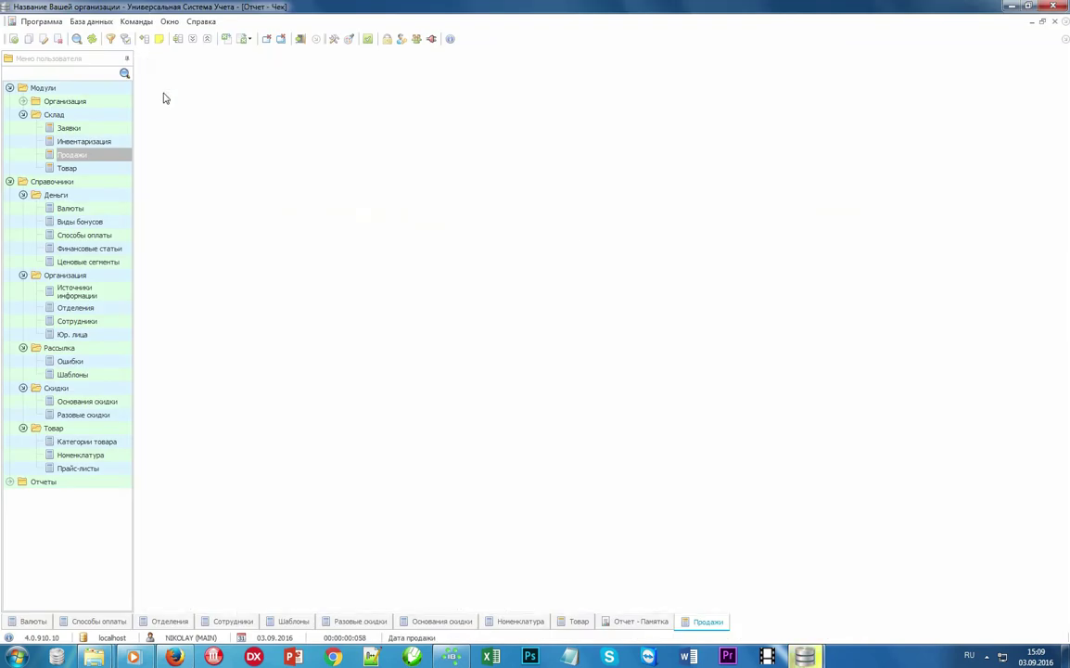
{"action": "scroll", "coordinate": [478, 333], "scroll_direction": "up", "scroll_amount": 3}
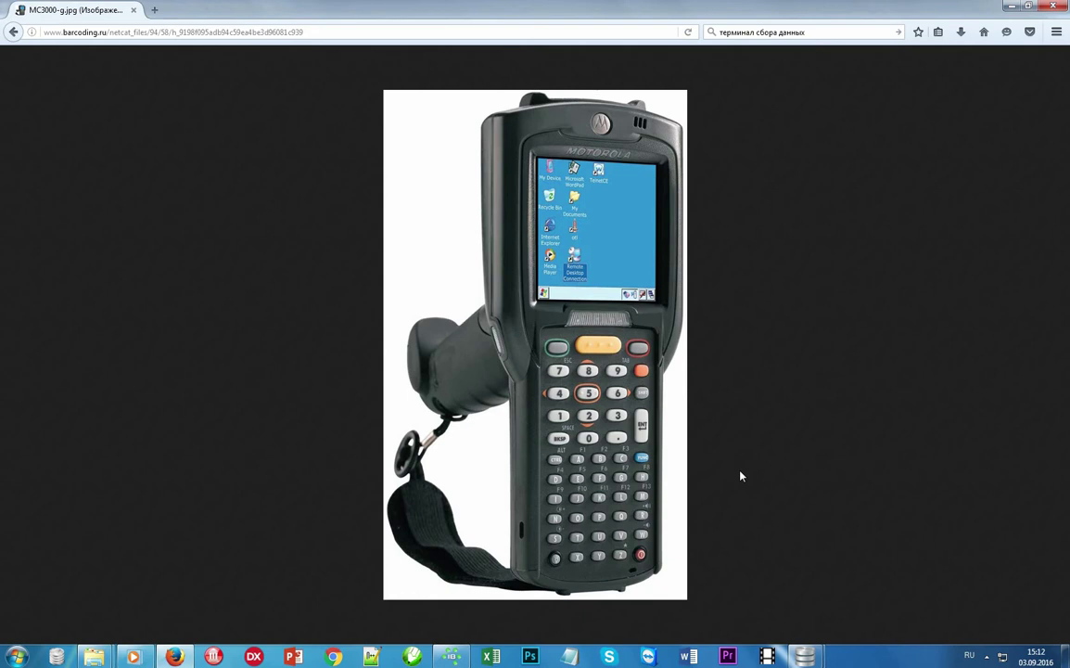
- Switch back to Универсальная Система Учета, list all Инвентаризация records without search criteria, and select the Основной склад inventory
{"action": "key", "text": "alt+Tab"}
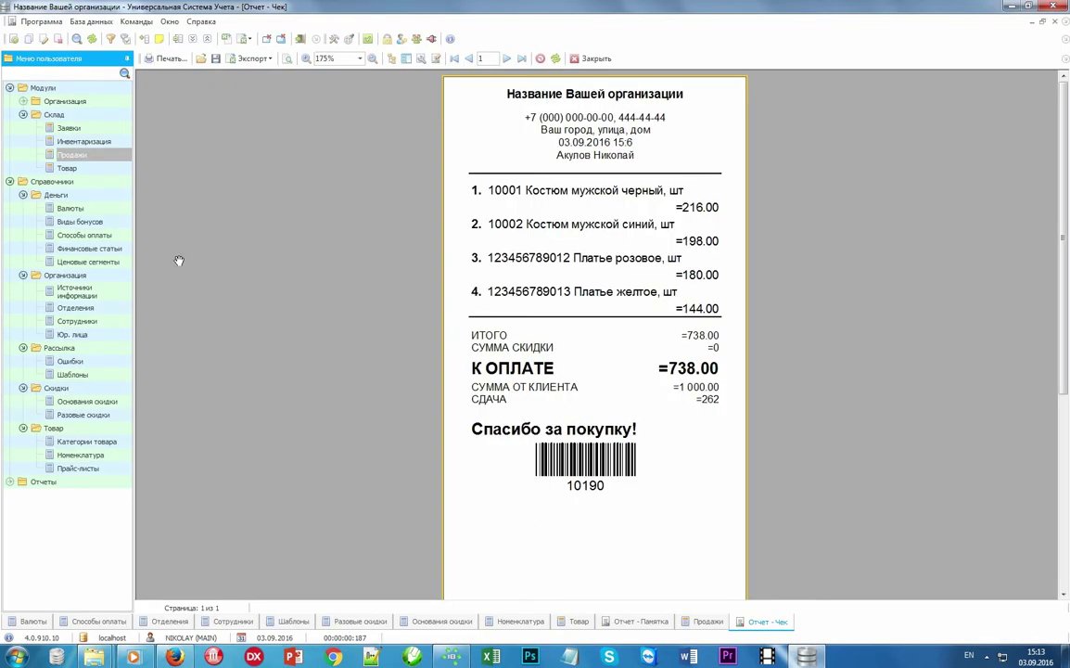
{"action": "left_click", "coordinate": [83, 141]}
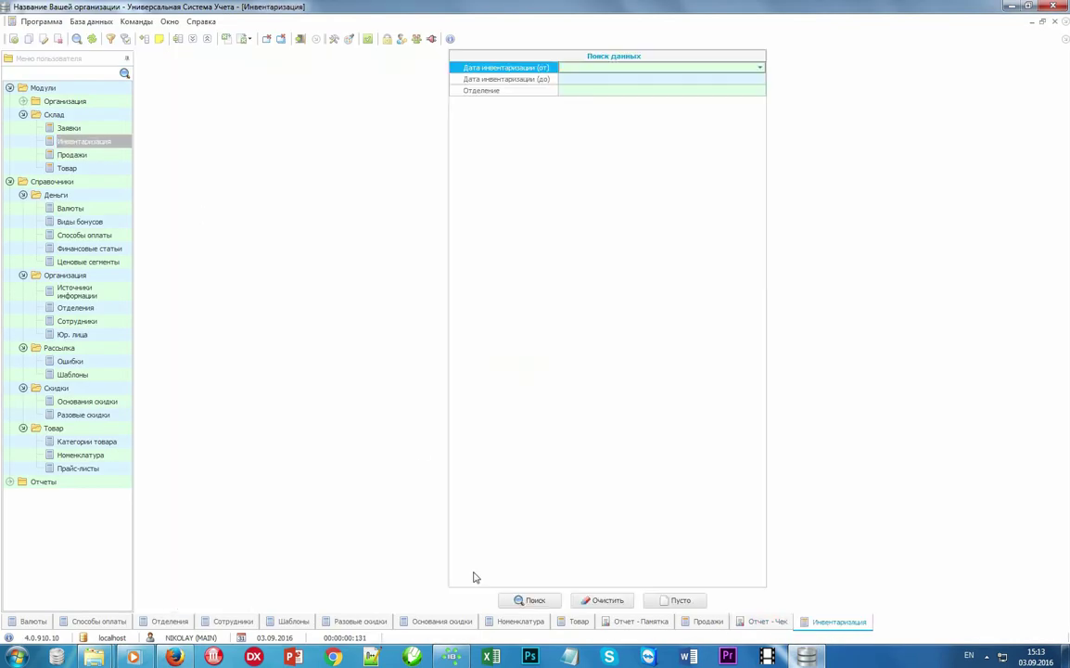
{"action": "left_click", "coordinate": [530, 600]}
{"action": "left_click", "coordinate": [272, 118]}
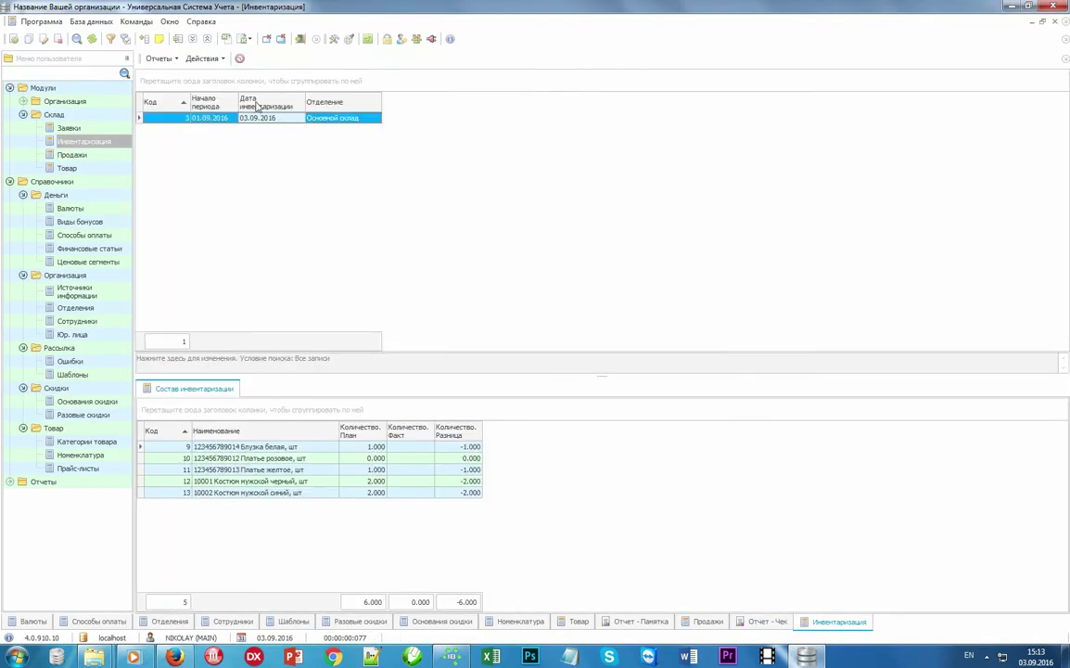
- Record actual inventory counts by barcode, entering 10001 twice and 10002 once with quantity 1.000 each
{"action": "left_click", "coordinate": [213, 59]}
{"action": "left_click", "coordinate": [221, 84]}
{"action": "type", "text": "100"}
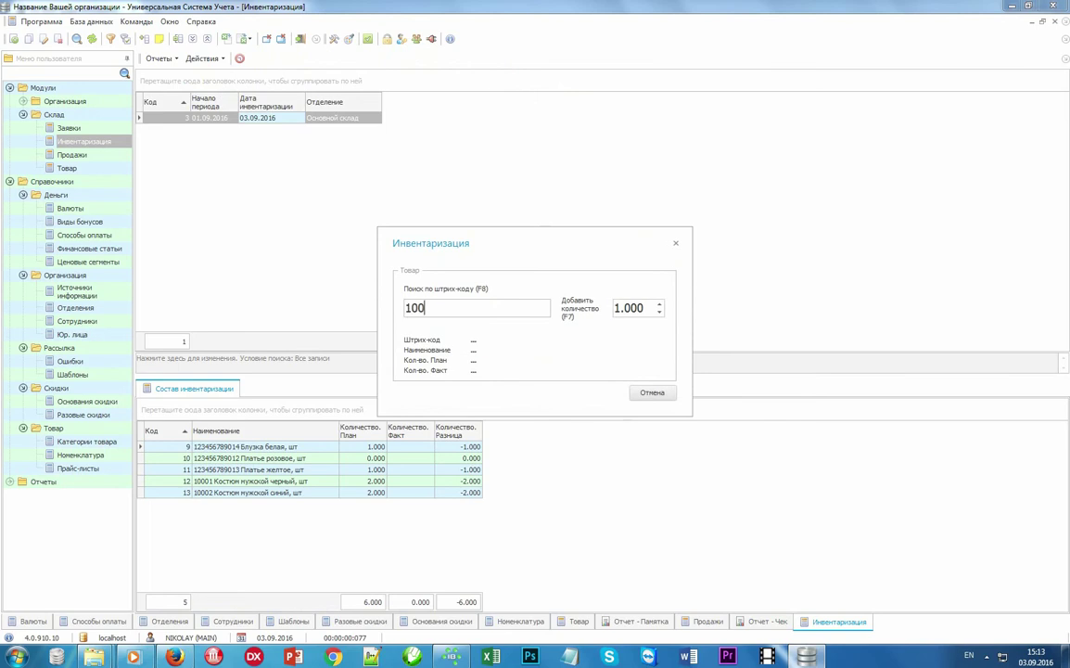
{"action": "type", "text": "01"}
{"action": "key", "text": "Return"}
{"action": "type", "text": "10001"}
{"action": "key", "text": "Return"}
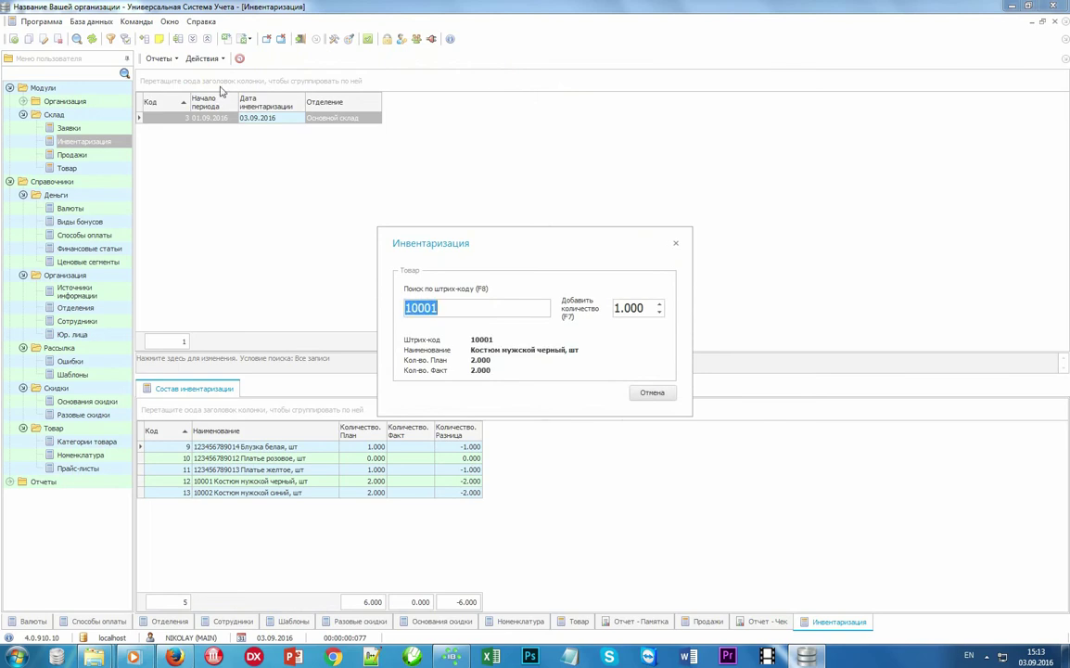
{"action": "type", "text": "10002"}
{"action": "key", "text": "Return"}
{"action": "left_click", "coordinate": [661, 393]}
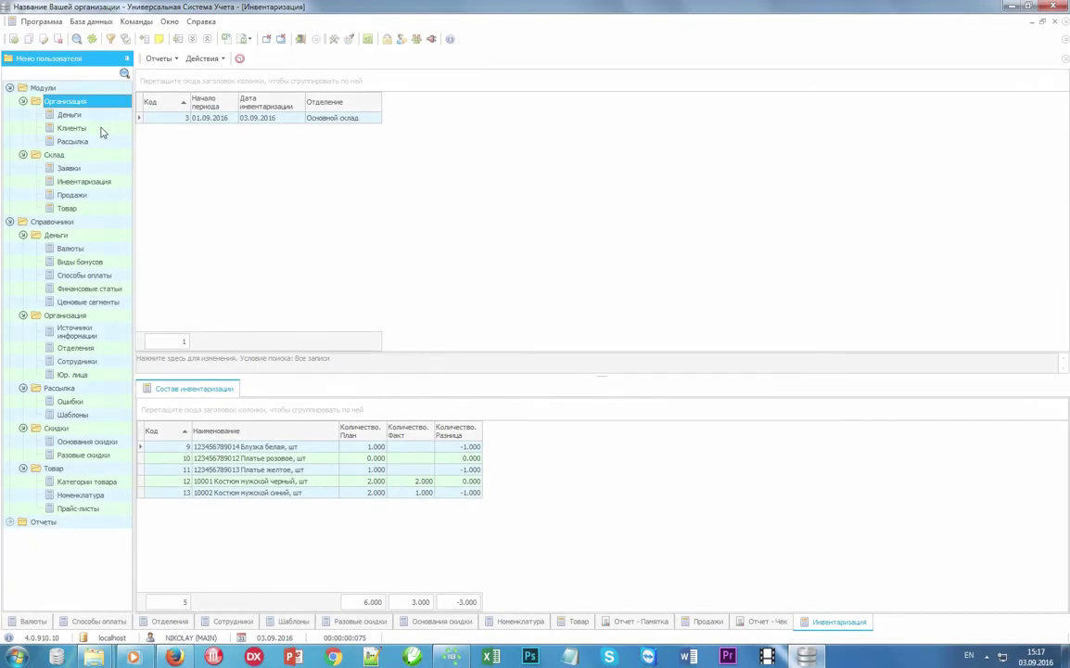
- Open the VIP client's record in Клиенты for editing and review the available Категория and Прайс-лист options
{"action": "left_click", "coordinate": [102, 131]}
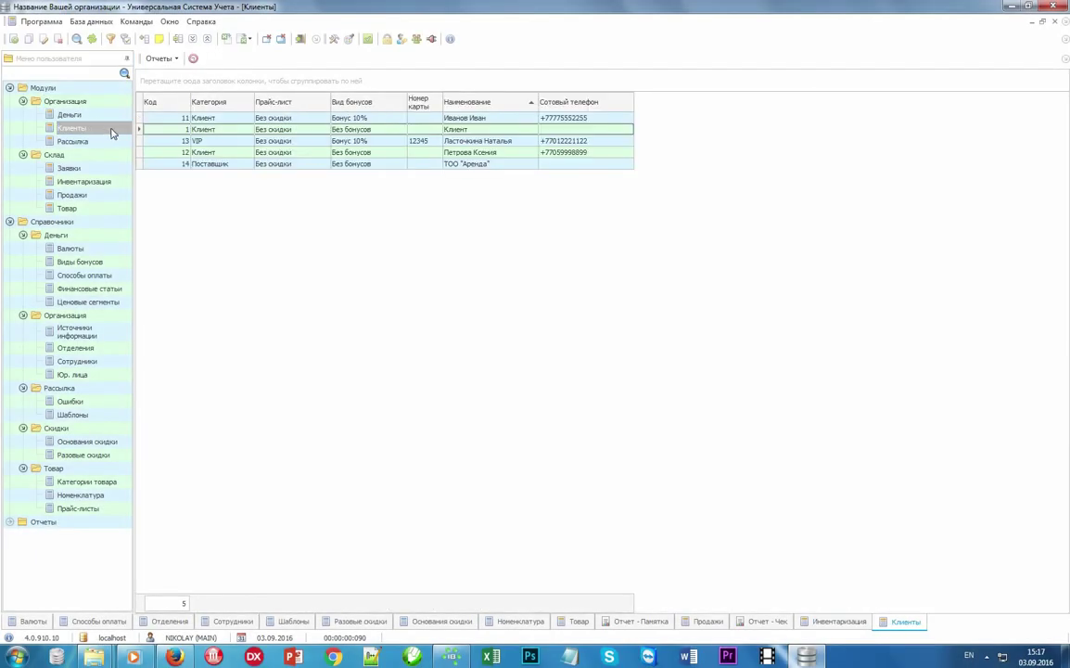
{"action": "double_click", "coordinate": [432, 144]}
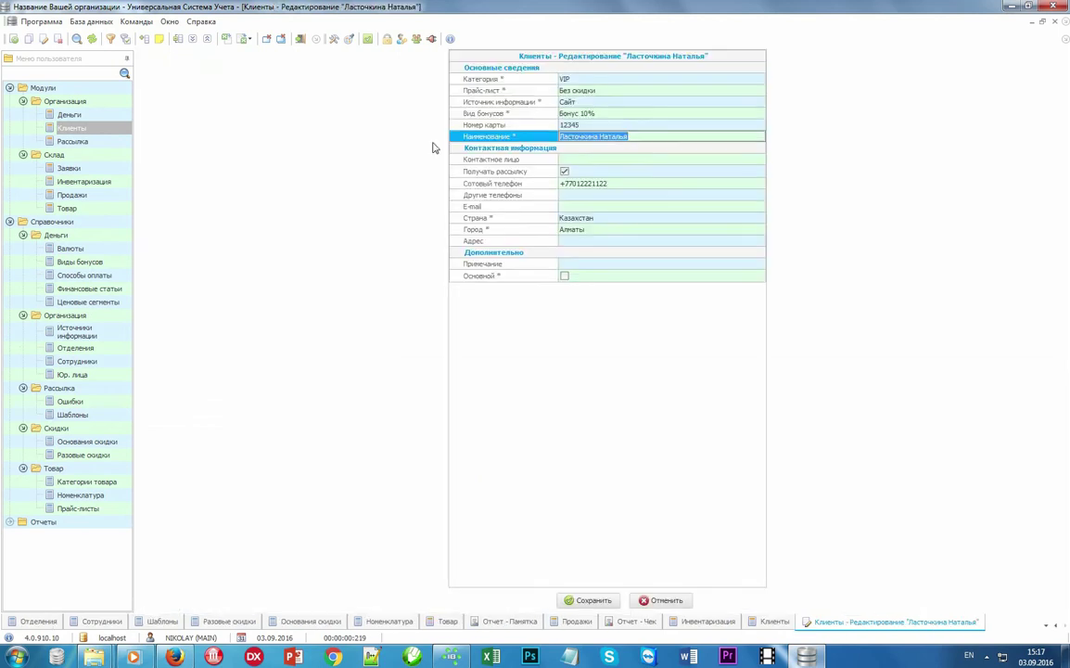
{"action": "left_click", "coordinate": [532, 82]}
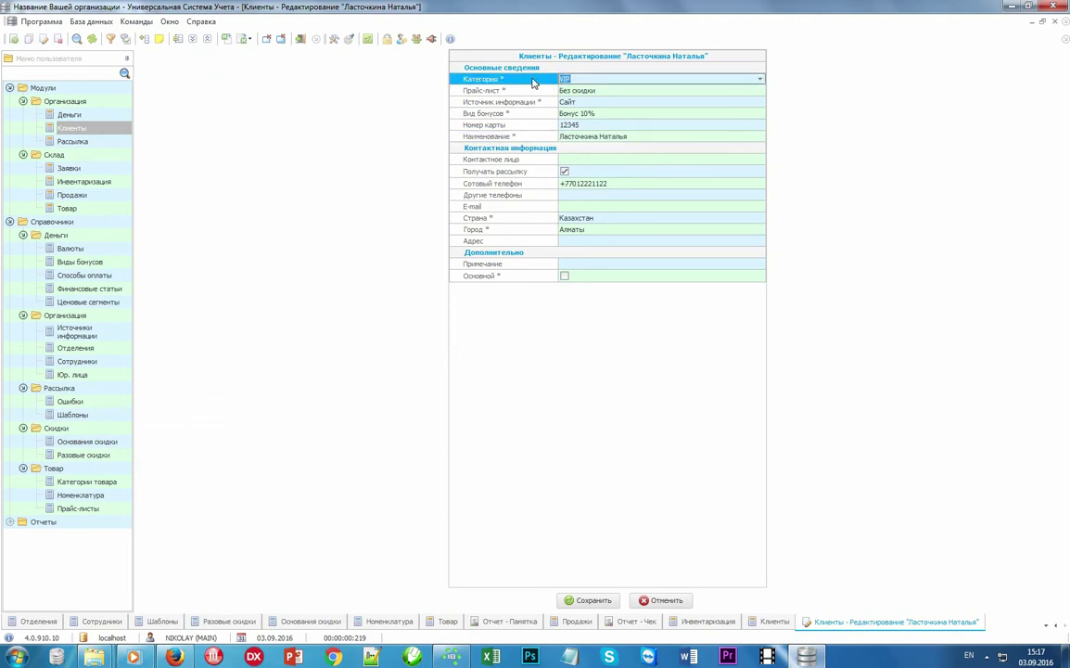
{"action": "left_click", "coordinate": [759, 80]}
{"action": "left_click", "coordinate": [760, 81]}
{"action": "left_click", "coordinate": [533, 92]}
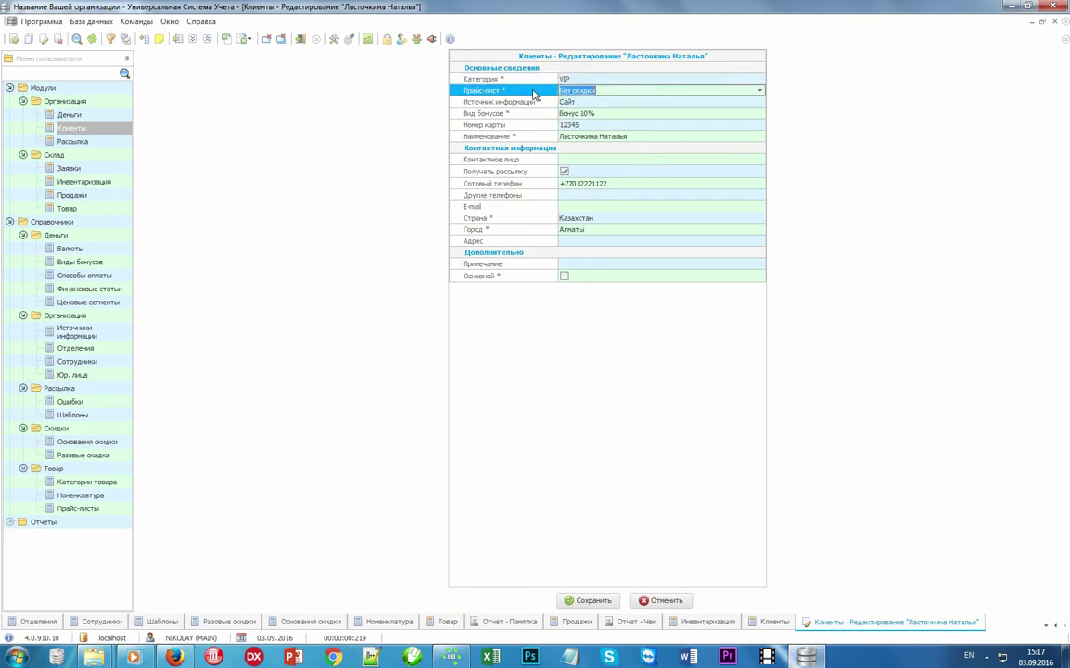
{"action": "left_click", "coordinate": [759, 91]}
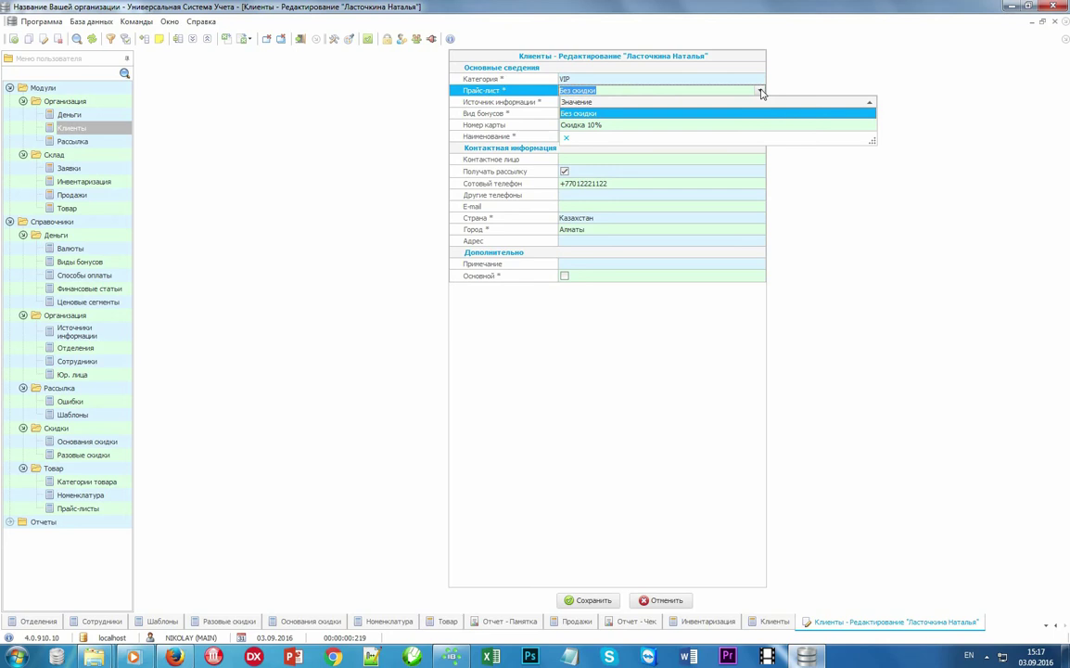
{"action": "left_click", "coordinate": [761, 92]}
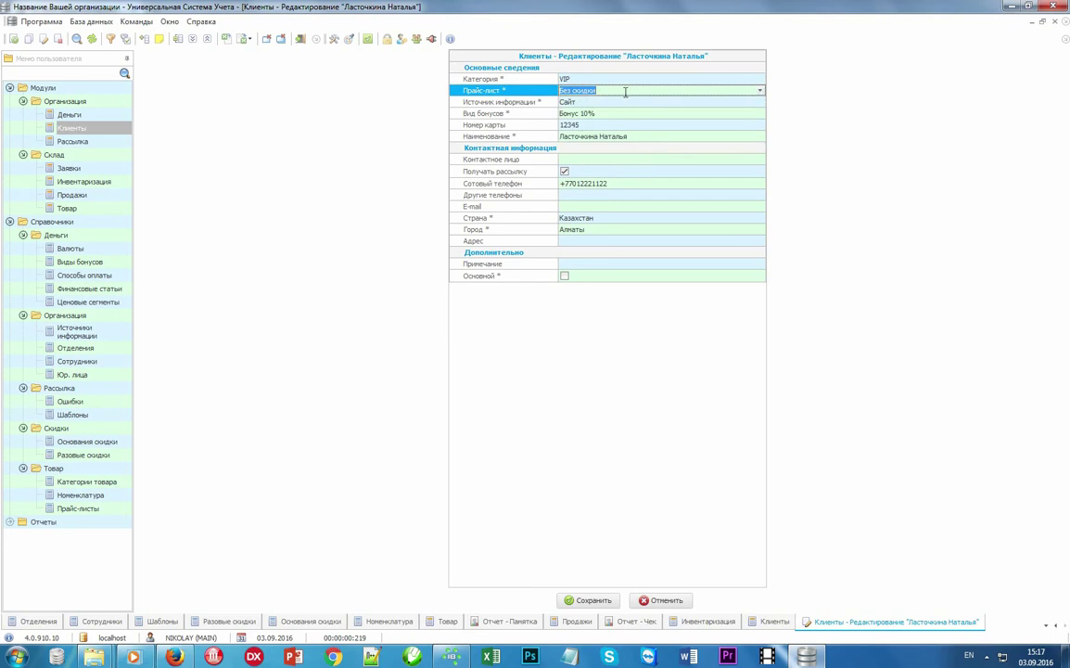
- Set the client's Источник информации to Рассылка from the Интернет category
{"action": "left_click", "coordinate": [546, 103]}
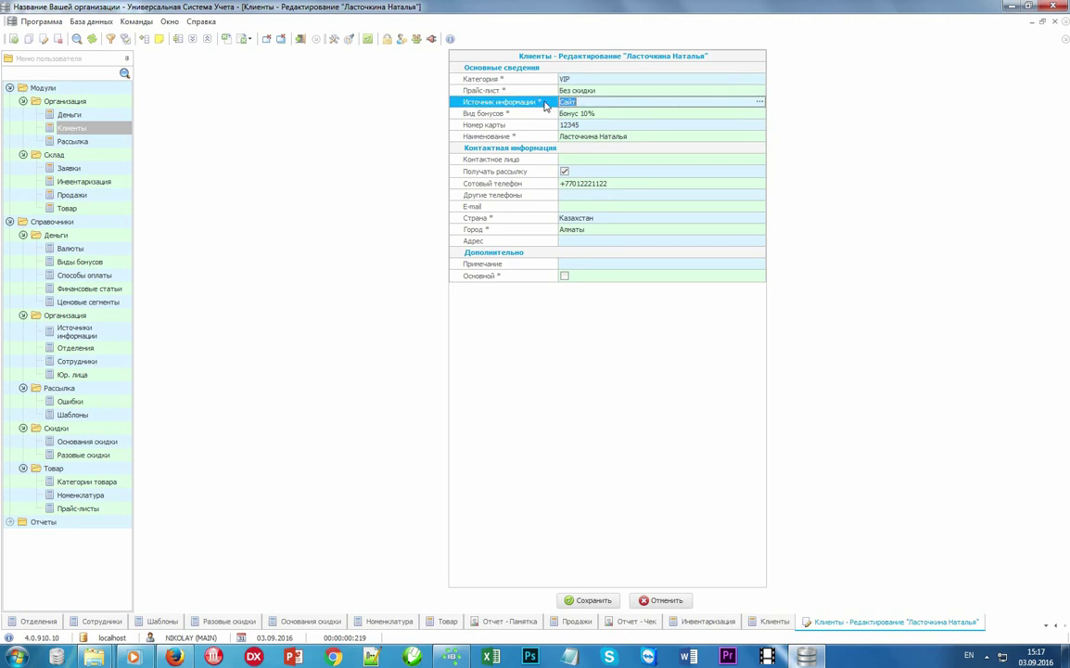
{"action": "left_click", "coordinate": [759, 104]}
{"action": "left_click", "coordinate": [153, 110]}
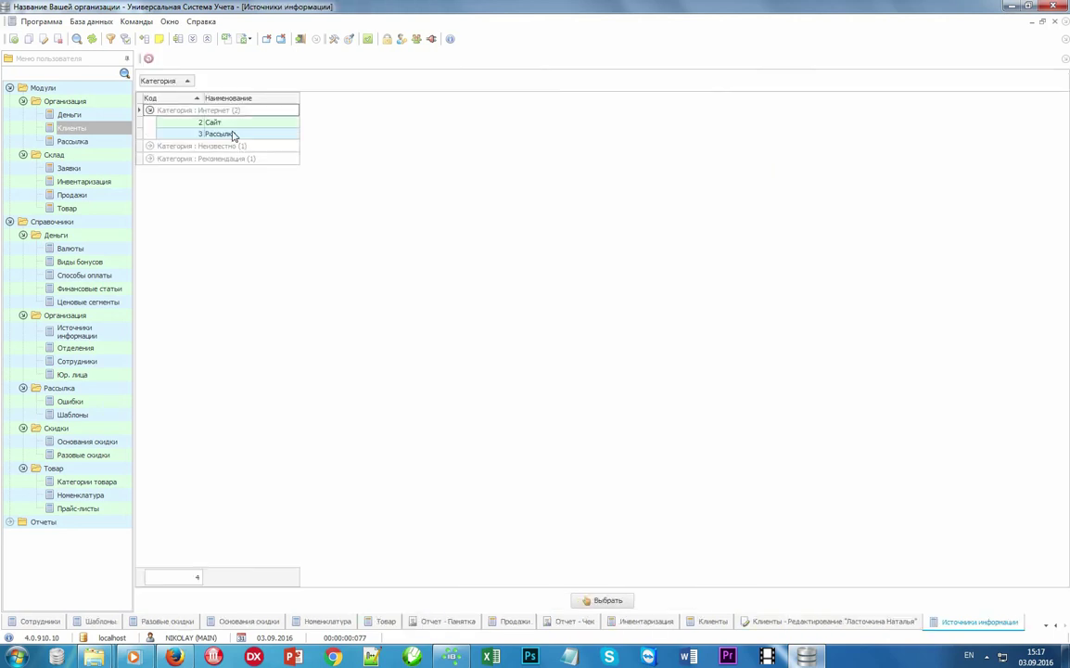
{"action": "double_click", "coordinate": [243, 138]}
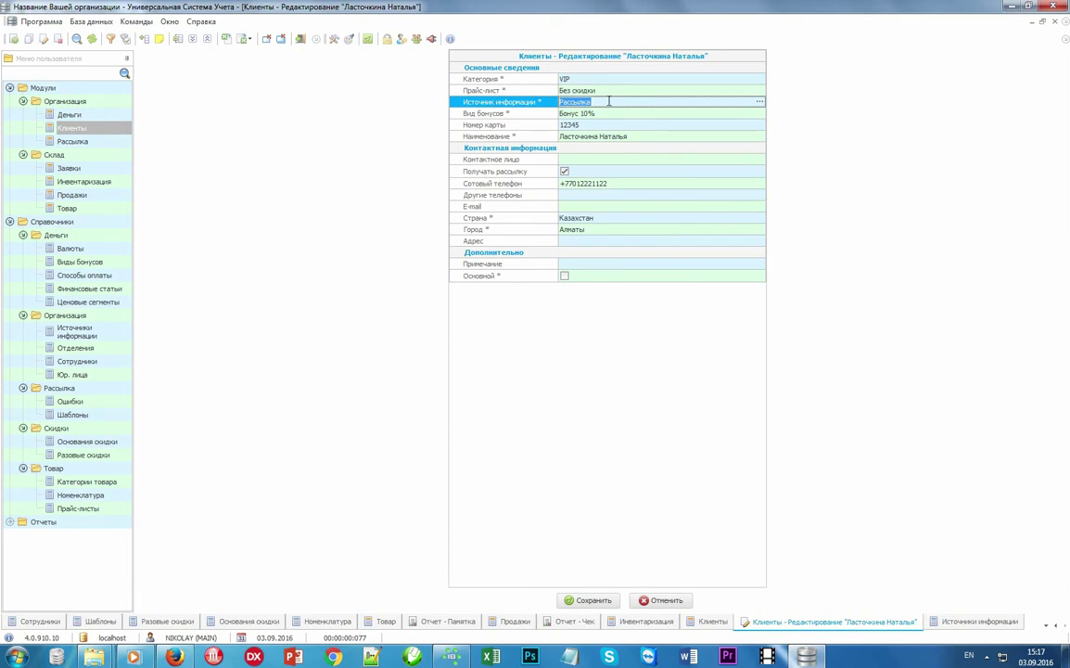
- Review the Вид бонусов options, Получать рассылку setting and Сотовый телефон field in the client's record, and save the record
{"action": "left_click", "coordinate": [530, 116]}
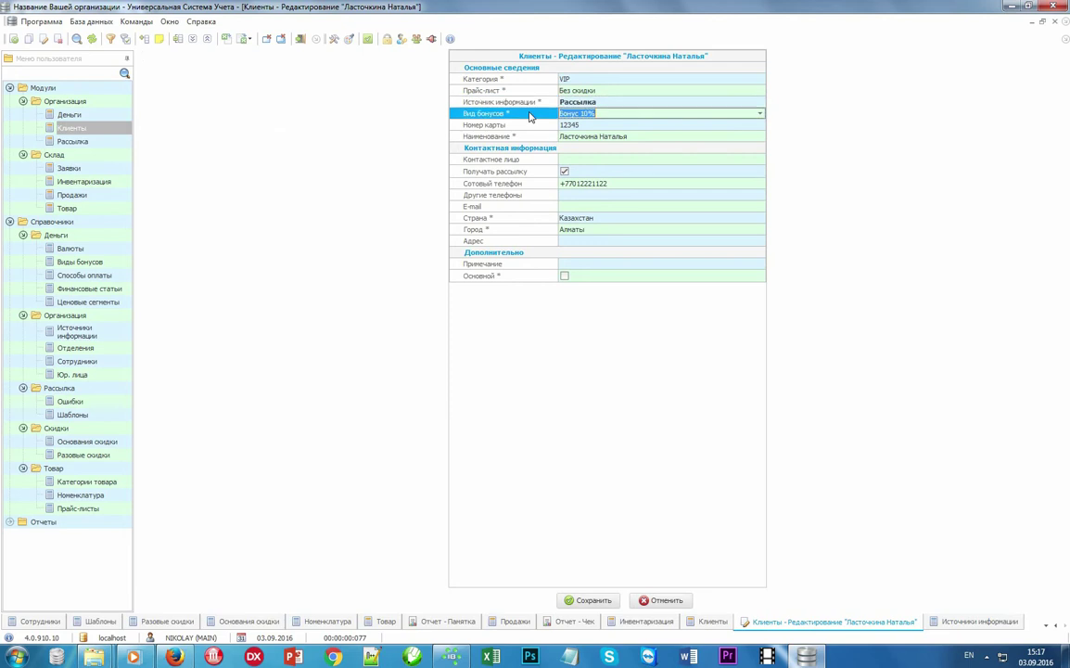
{"action": "left_click", "coordinate": [761, 113]}
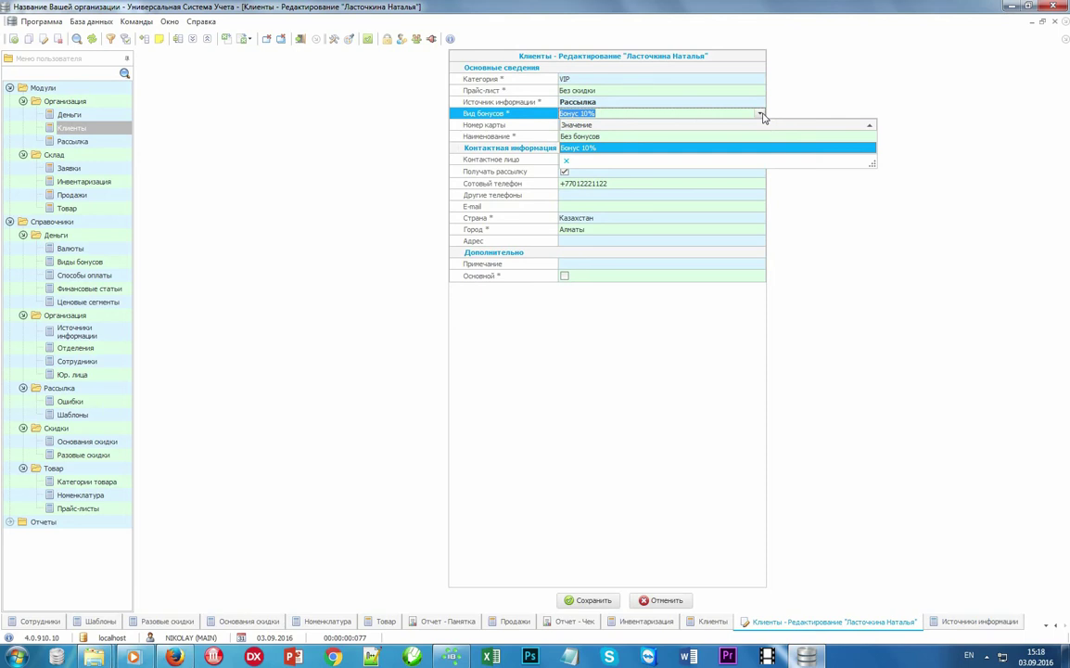
{"action": "left_click", "coordinate": [762, 114]}
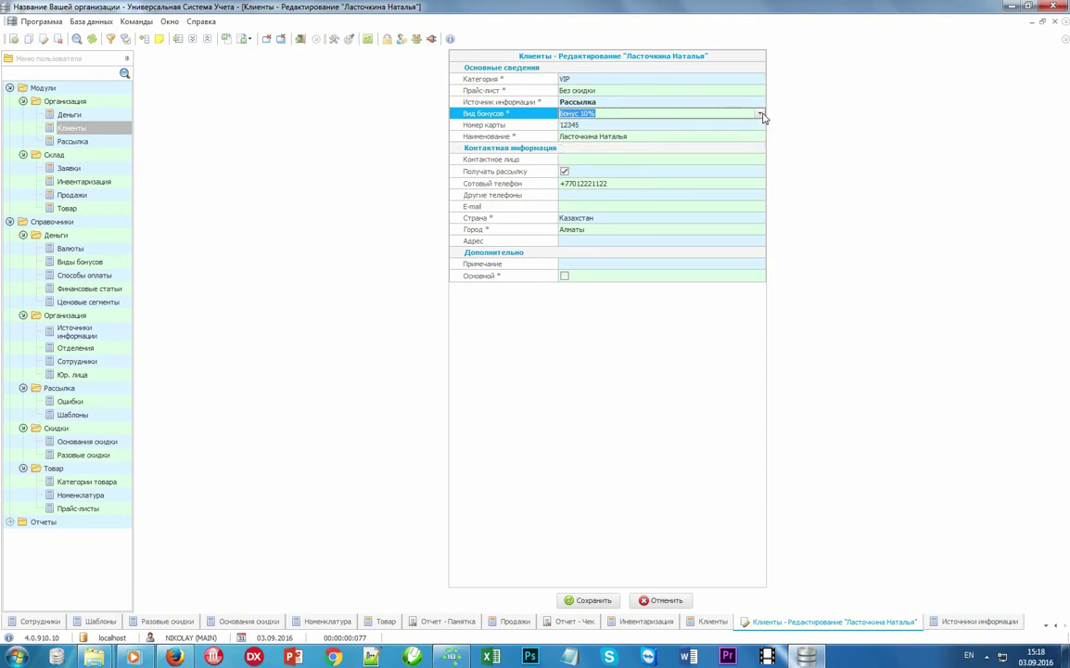
{"action": "left_click", "coordinate": [512, 174]}
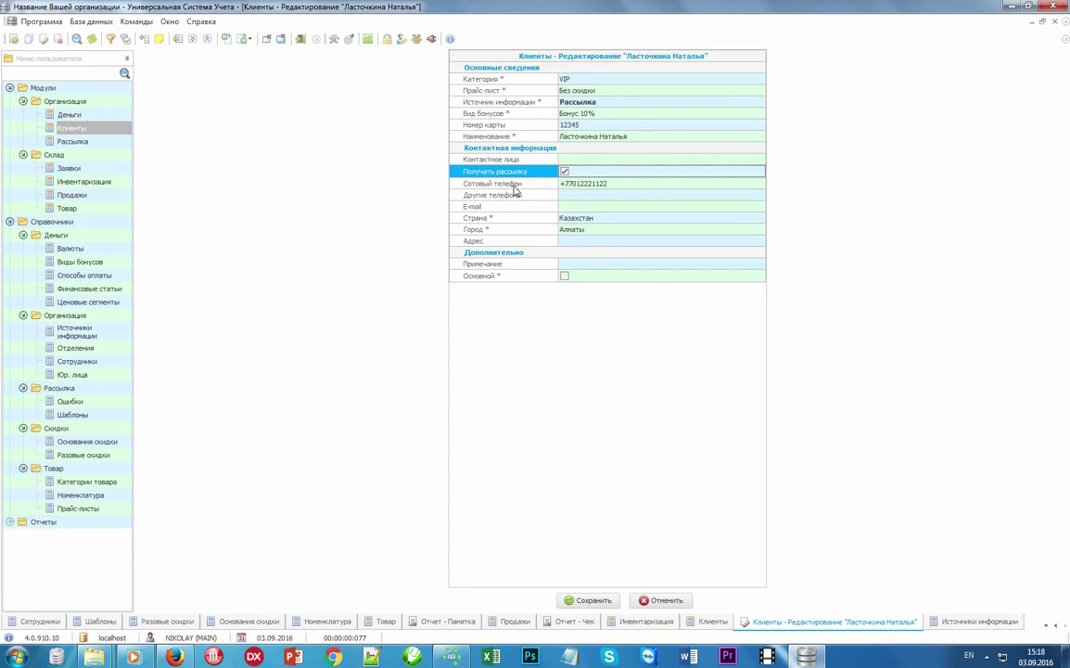
{"action": "left_click", "coordinate": [507, 181]}
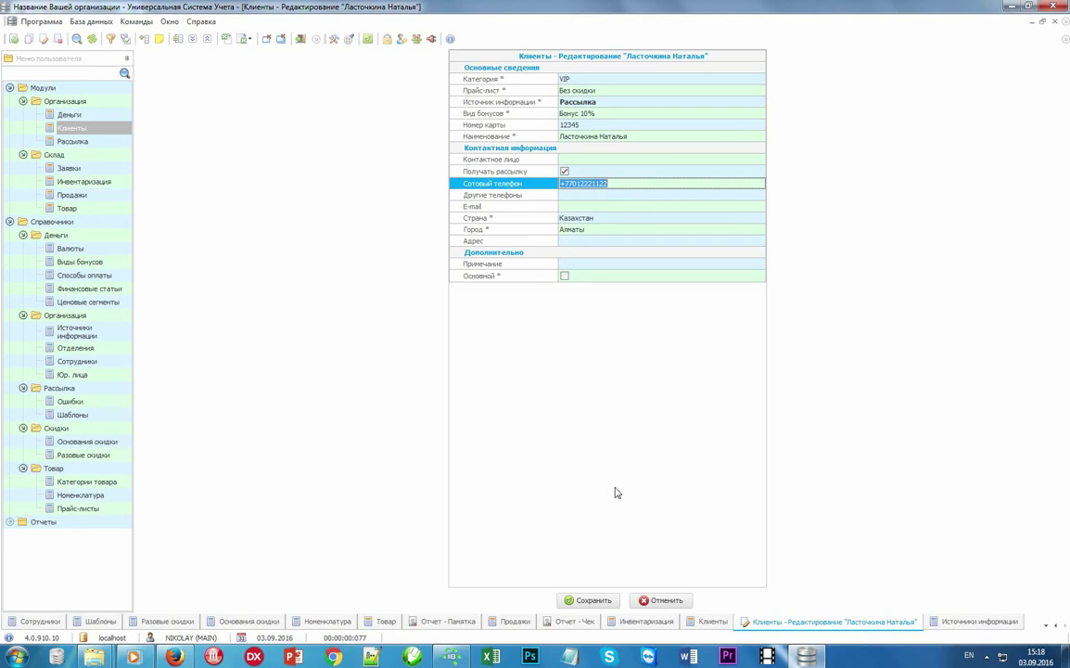
{"action": "left_click", "coordinate": [588, 600]}
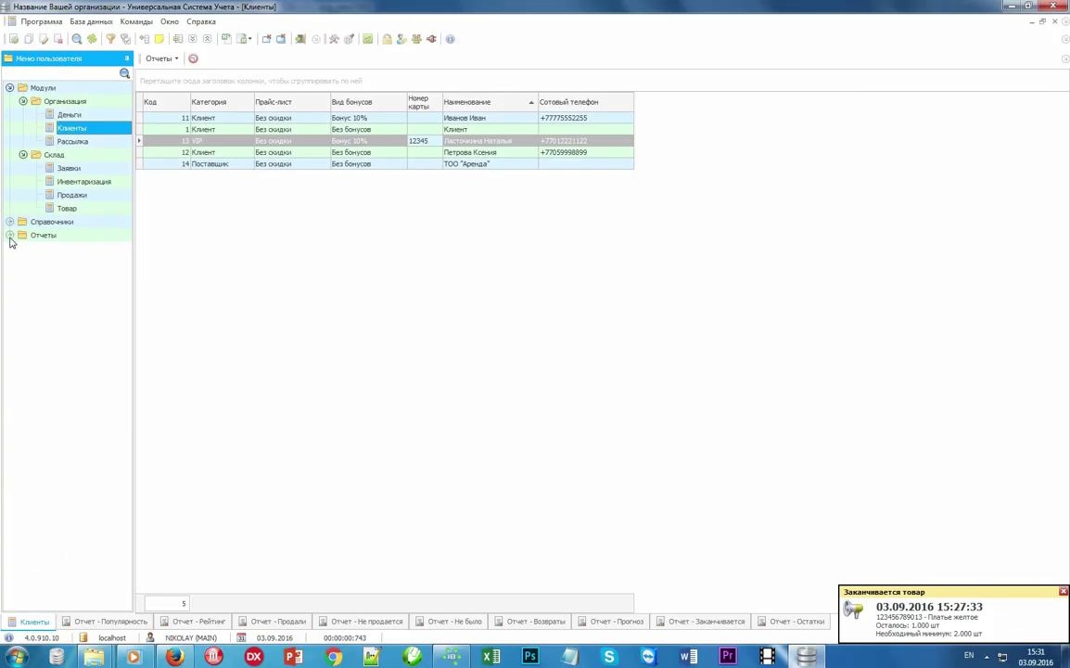
- List the Склад reports under Отчеты and examine the Популярность and Рейтинг reports
{"action": "left_click", "coordinate": [11, 236]}
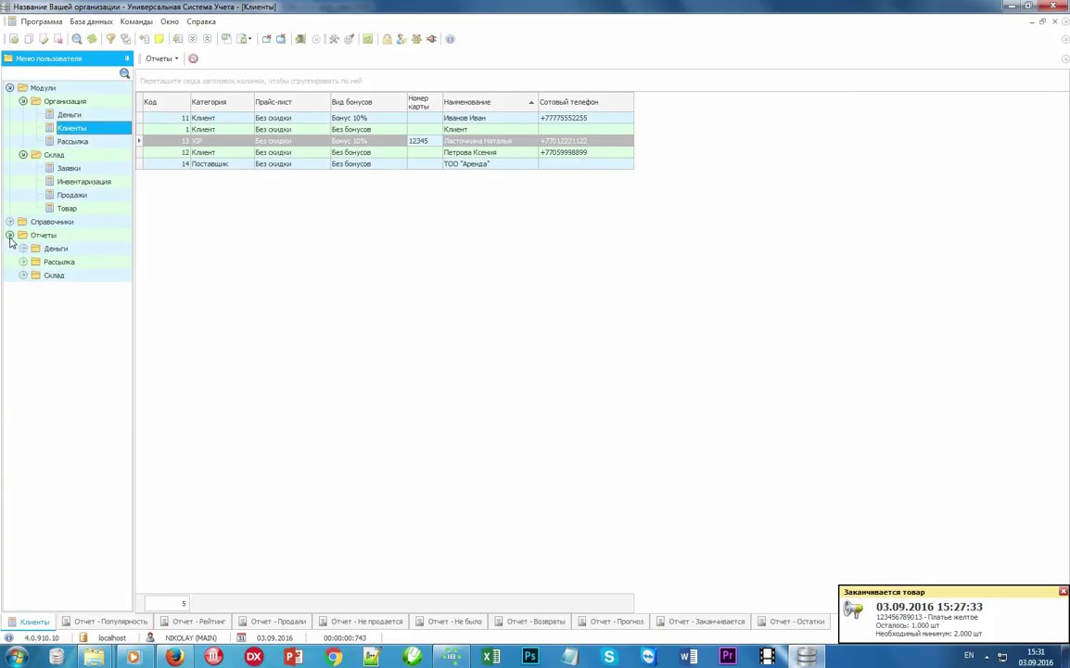
{"action": "double_click", "coordinate": [53, 276]}
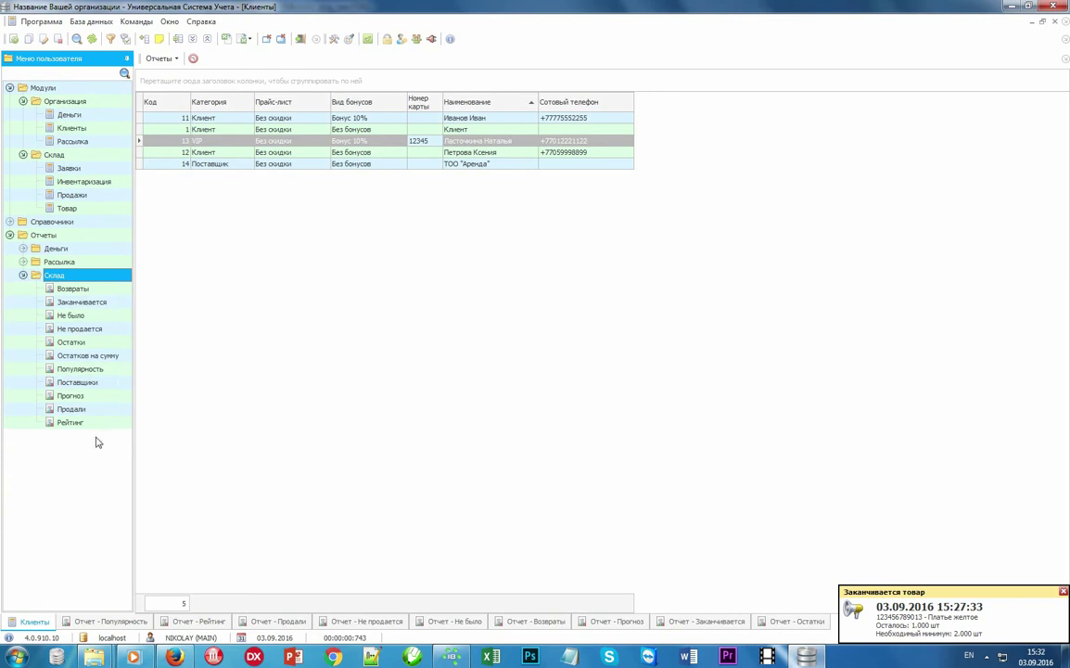
{"action": "left_click", "coordinate": [111, 622]}
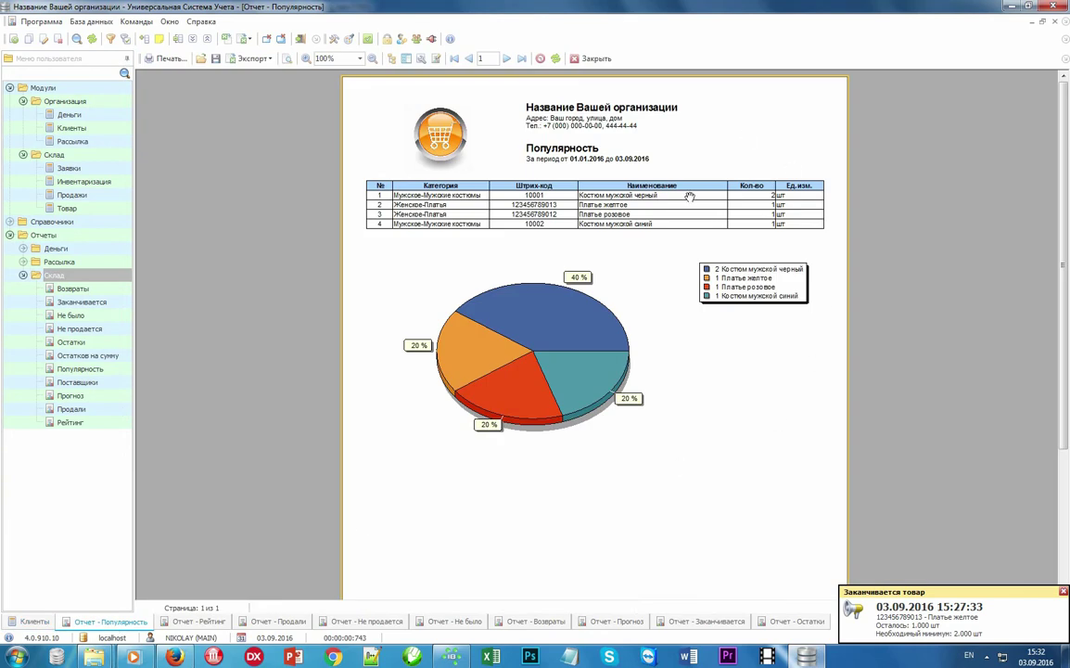
{"action": "left_click", "coordinate": [198, 622]}
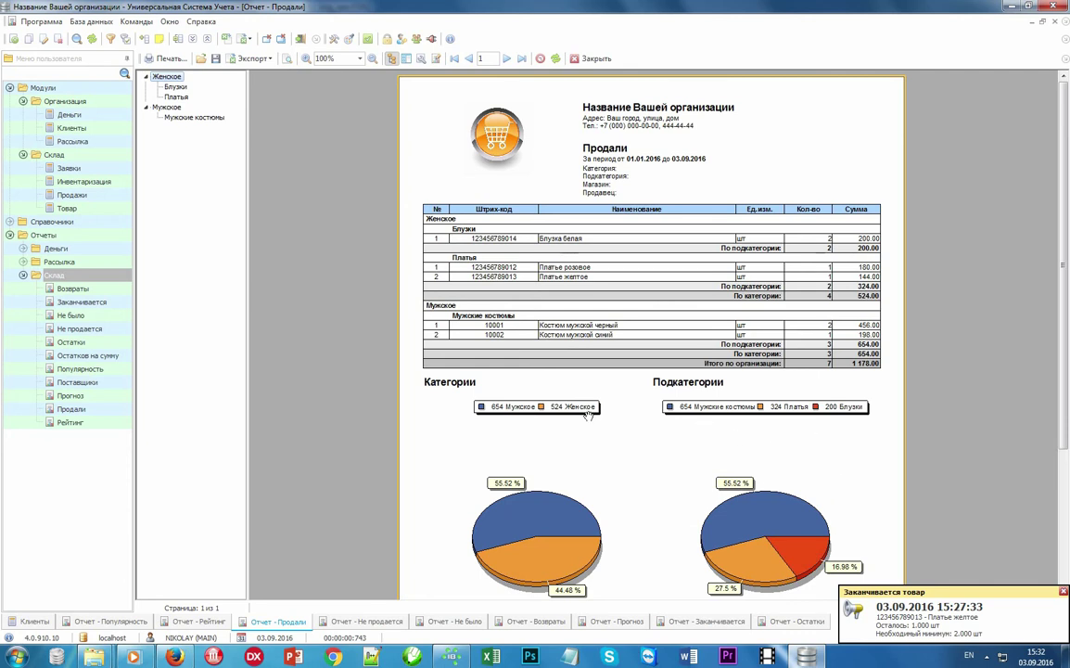
- Open the Продали report parameters and review the date fields and the available Категория, Подкатегория and Магазин options
{"action": "left_click", "coordinate": [73, 409]}
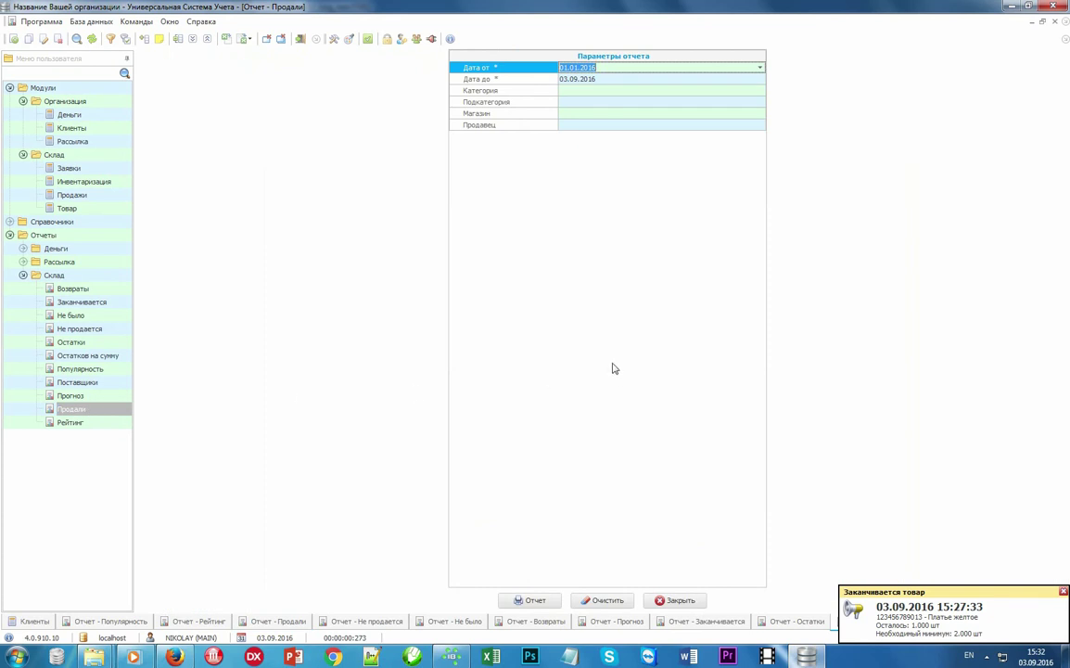
{"action": "left_click", "coordinate": [584, 79]}
{"action": "left_click", "coordinate": [582, 92]}
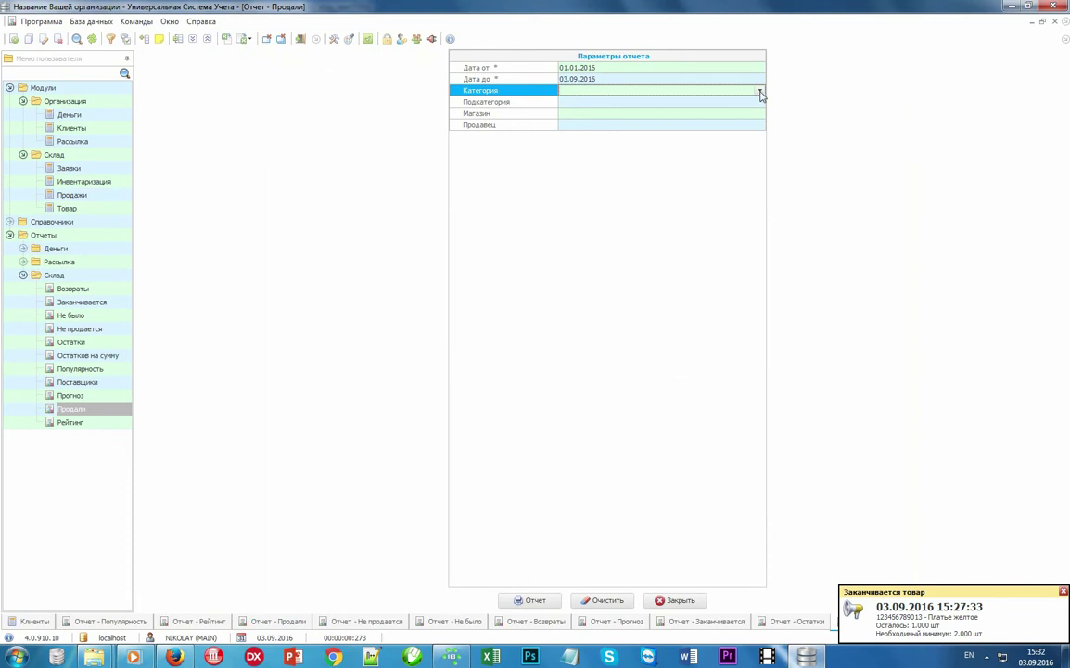
{"action": "left_click", "coordinate": [759, 92]}
{"action": "left_click", "coordinate": [761, 93]}
{"action": "left_click", "coordinate": [761, 103]}
{"action": "left_click", "coordinate": [760, 103]}
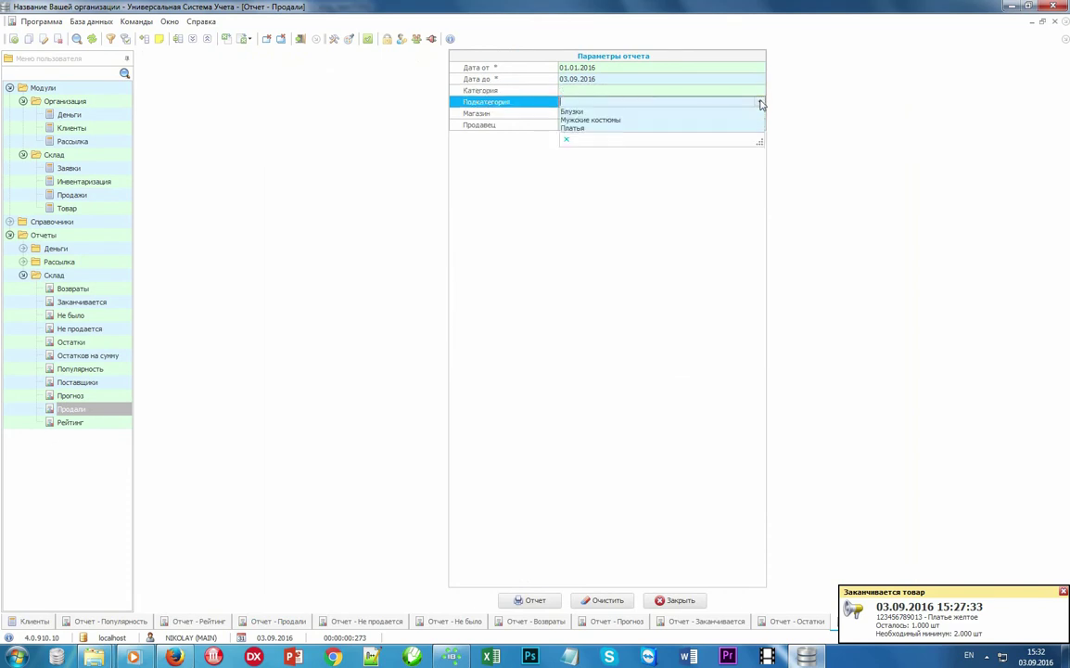
{"action": "left_click", "coordinate": [760, 103]}
{"action": "left_click", "coordinate": [759, 113]}
{"action": "left_click", "coordinate": [759, 114]}
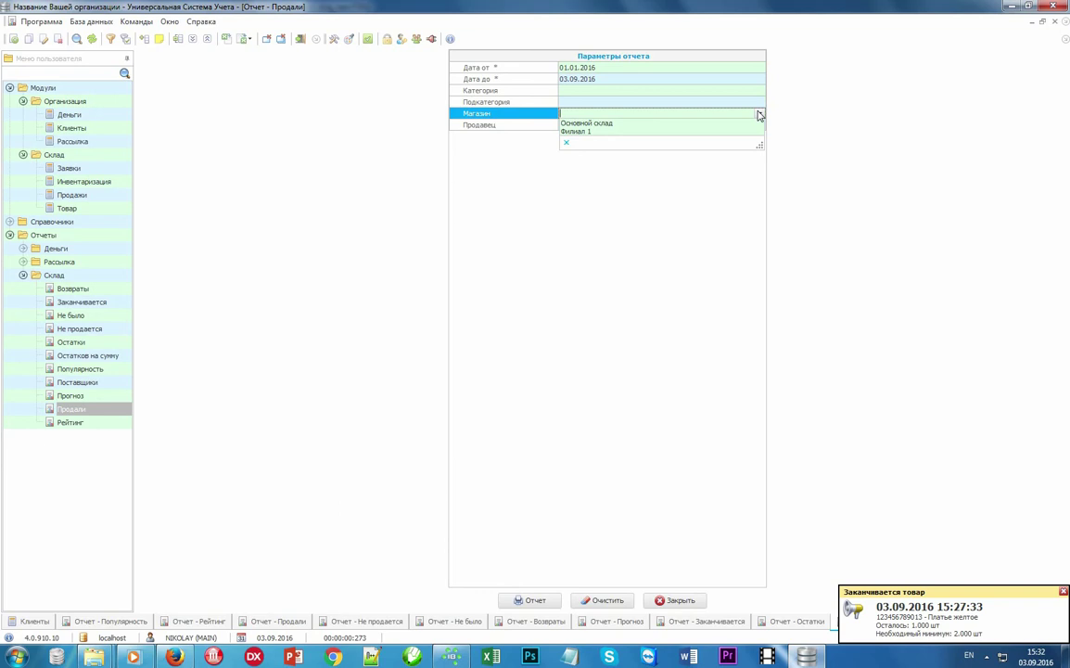
{"action": "left_click", "coordinate": [759, 114]}
- Choose the individually named employee as Продавец and generate the Продали report for that seller
{"action": "left_click", "coordinate": [760, 126]}
{"action": "left_click", "coordinate": [761, 125]}
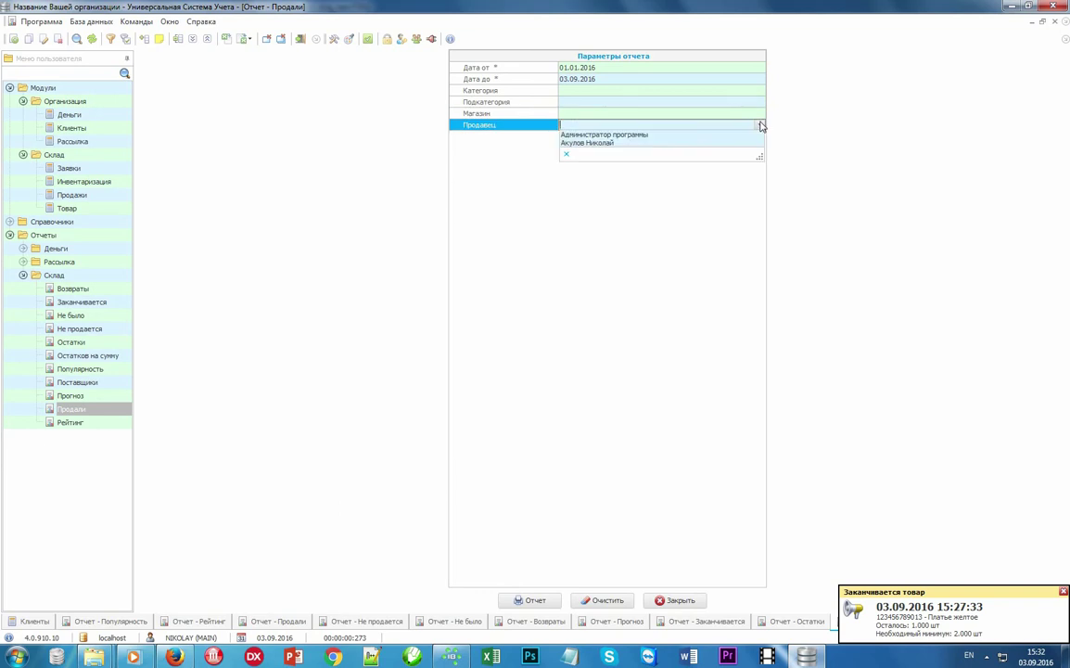
{"action": "left_click", "coordinate": [735, 143]}
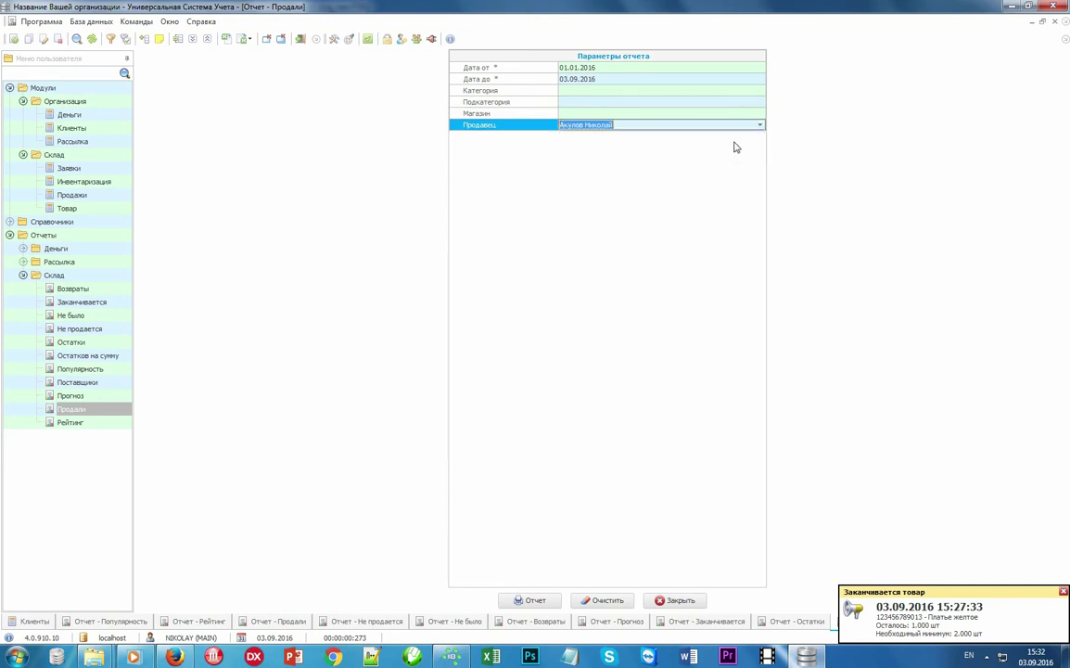
{"action": "left_click", "coordinate": [548, 603]}
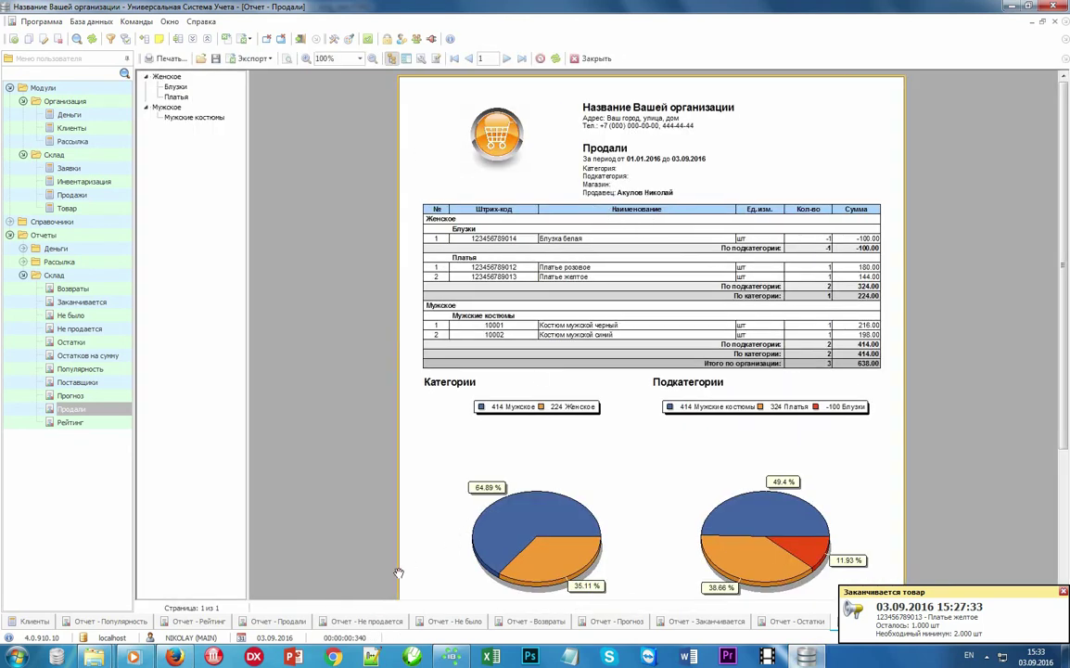
- Examine the Не продается, Не было, Возвраты, Прогноз, Заканчивается and Остатки reports, dismissing the low-stock notification
{"action": "left_click", "coordinate": [353, 621]}
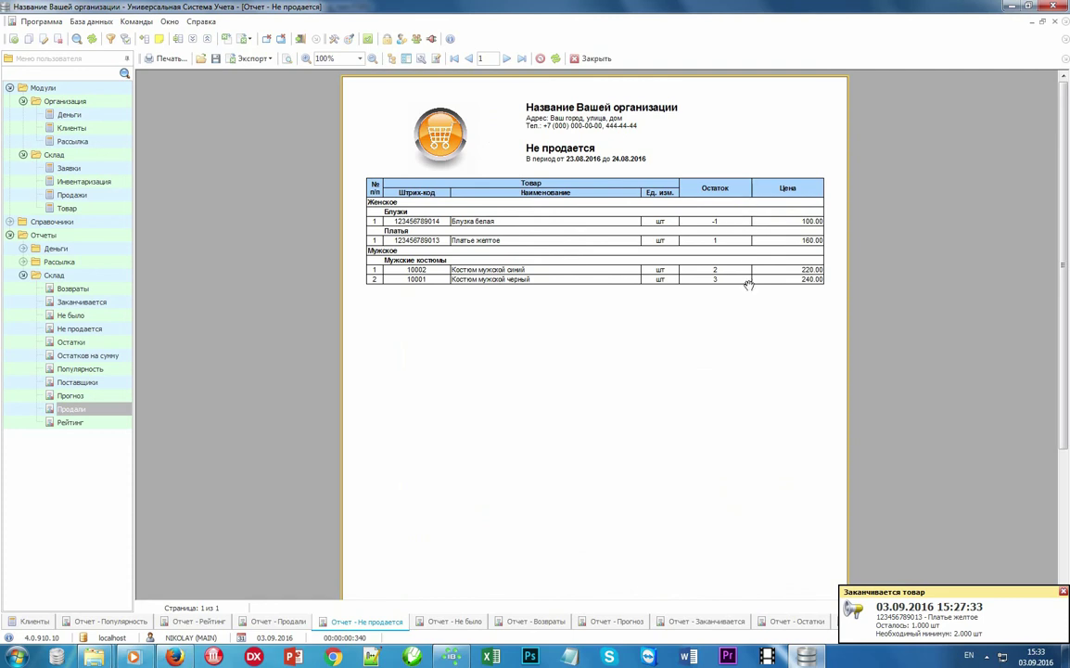
{"action": "left_click", "coordinate": [444, 627]}
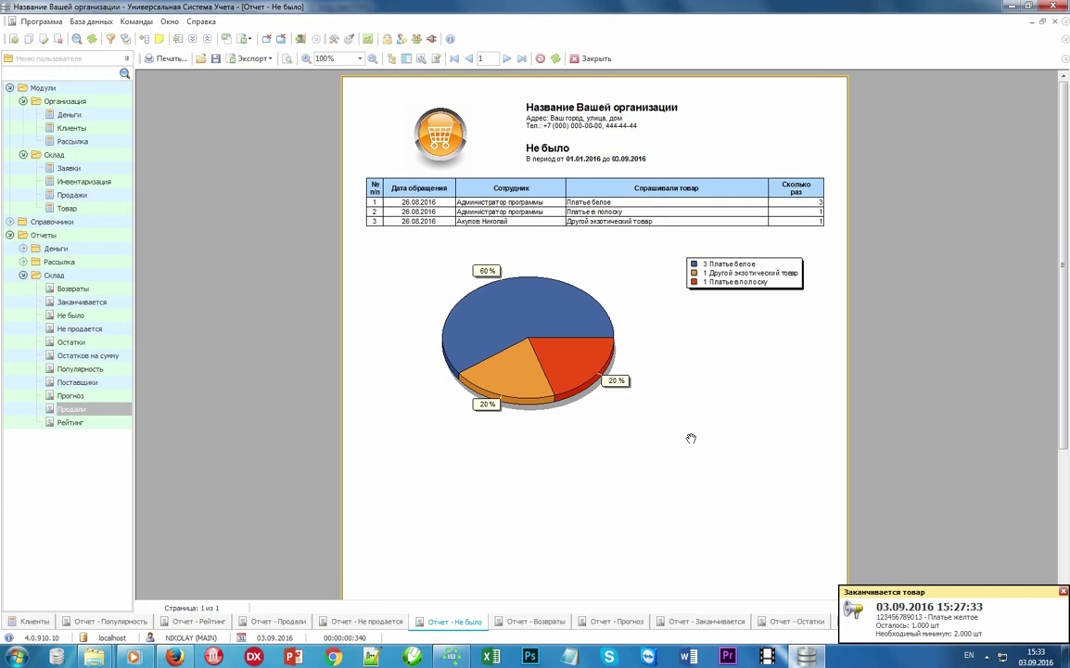
{"action": "left_click", "coordinate": [533, 622]}
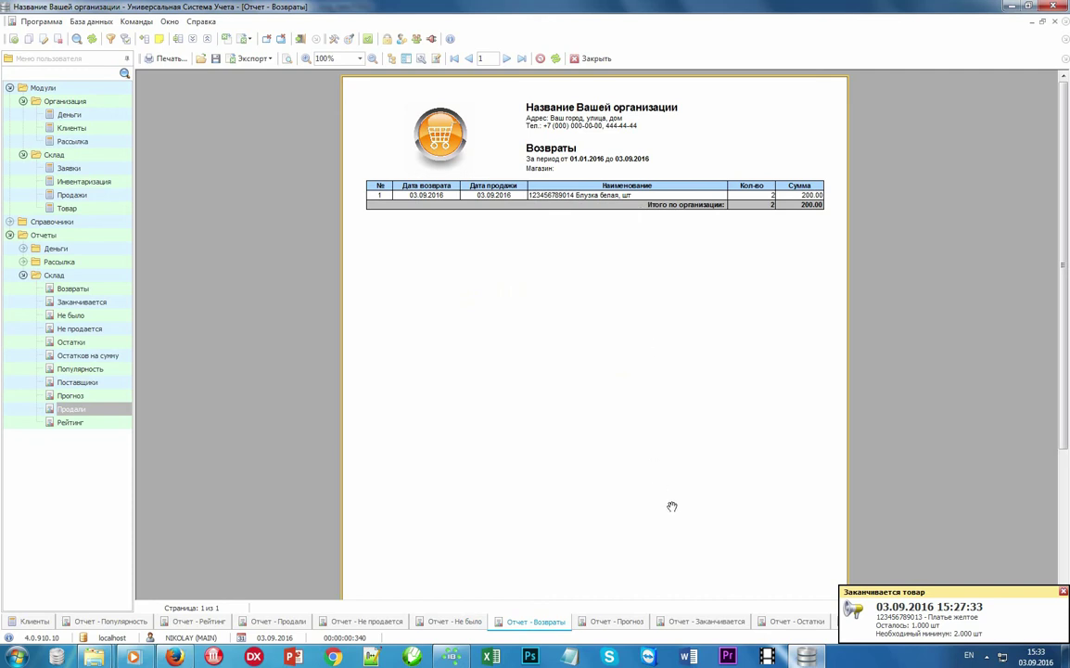
{"action": "left_click", "coordinate": [619, 621]}
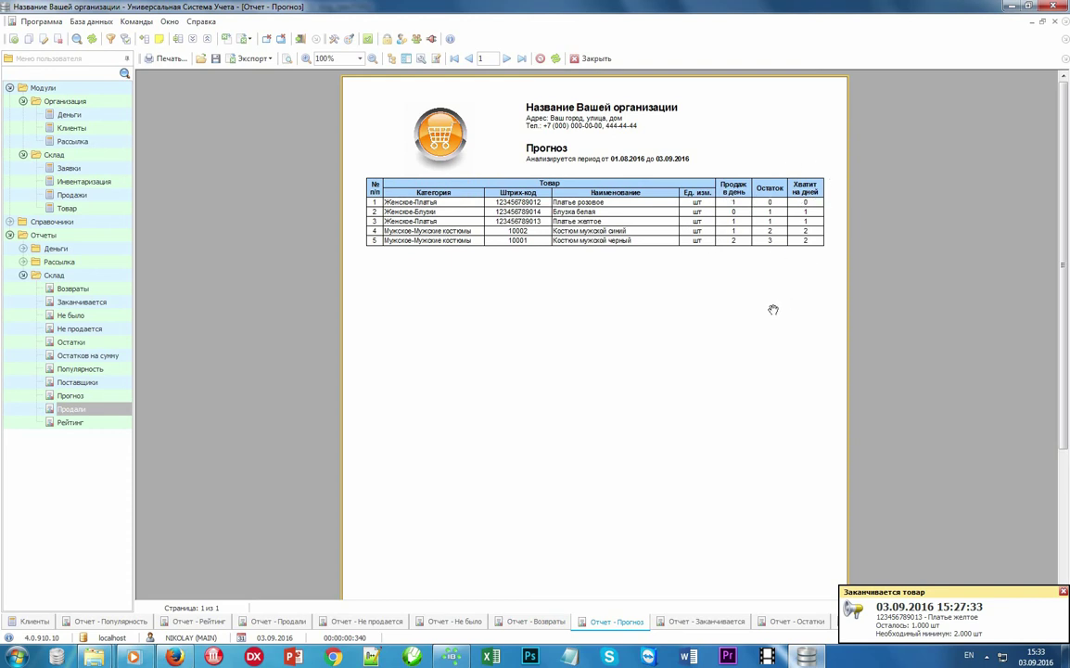
{"action": "left_click", "coordinate": [700, 622]}
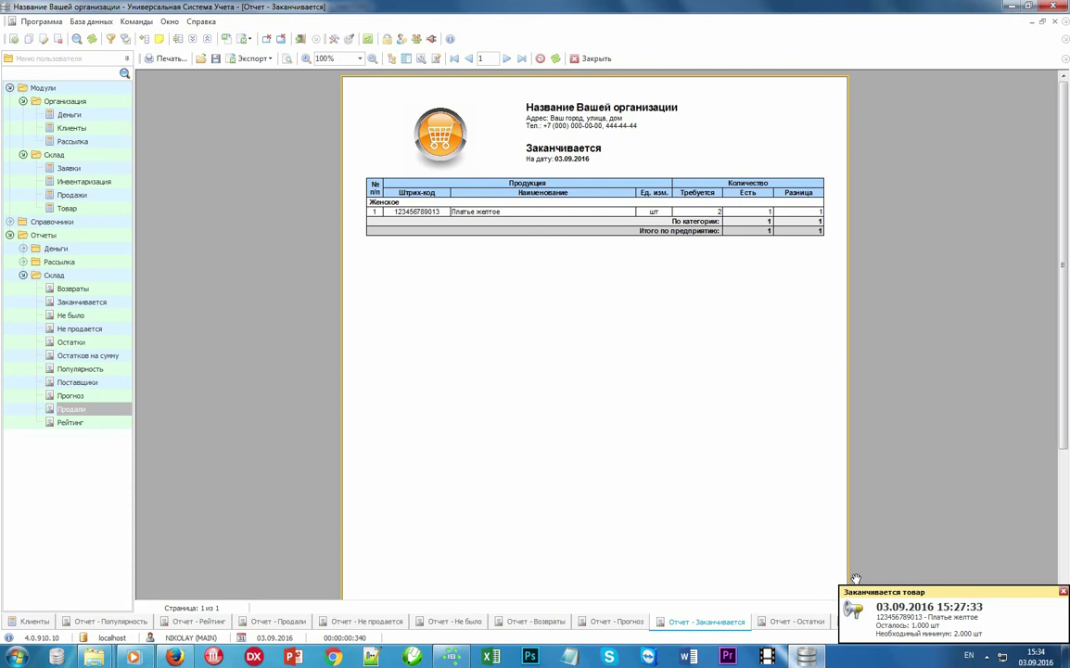
{"action": "left_click", "coordinate": [999, 631]}
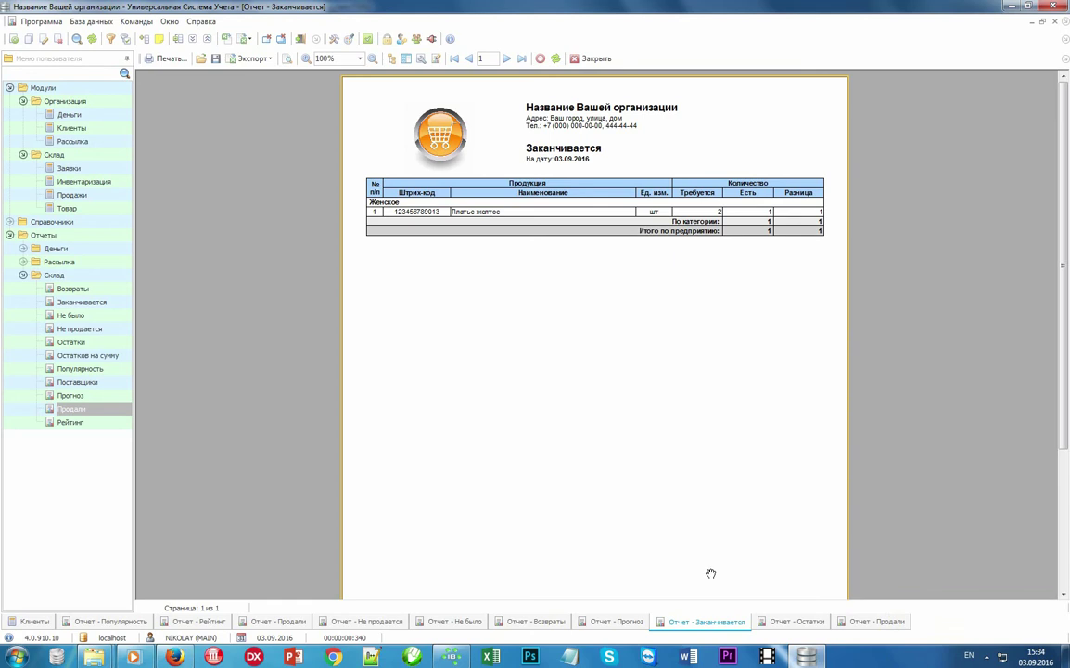
{"action": "left_click", "coordinate": [812, 620]}
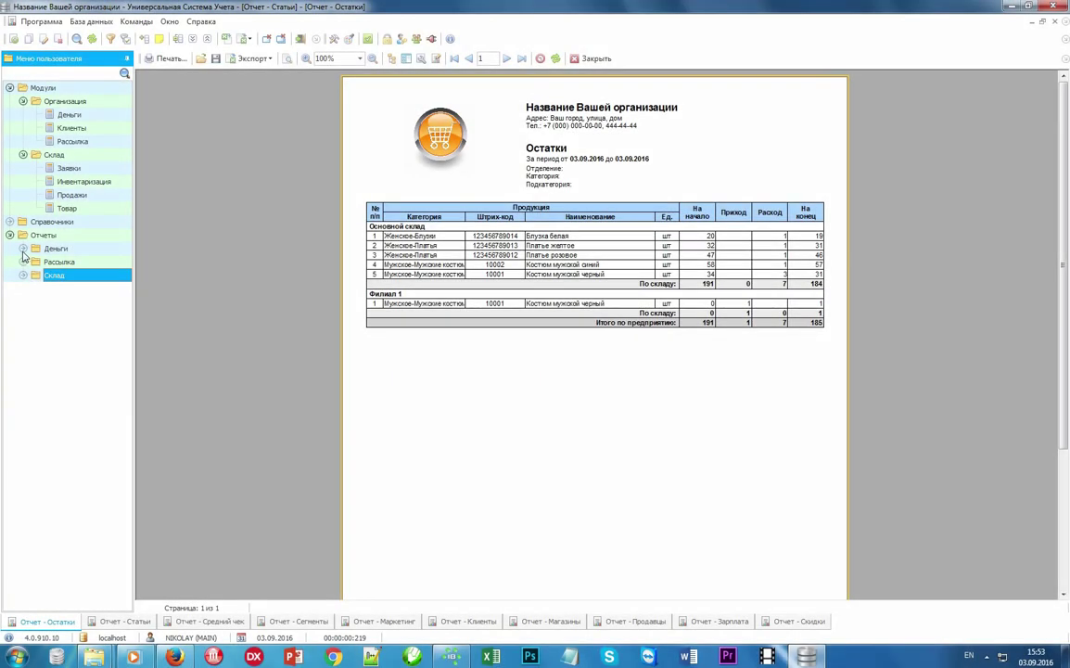
- List the Деньги reports and examine the Статьи report, including the Оплата поставщикам bar in its Расход chart
{"action": "left_click", "coordinate": [23, 248]}
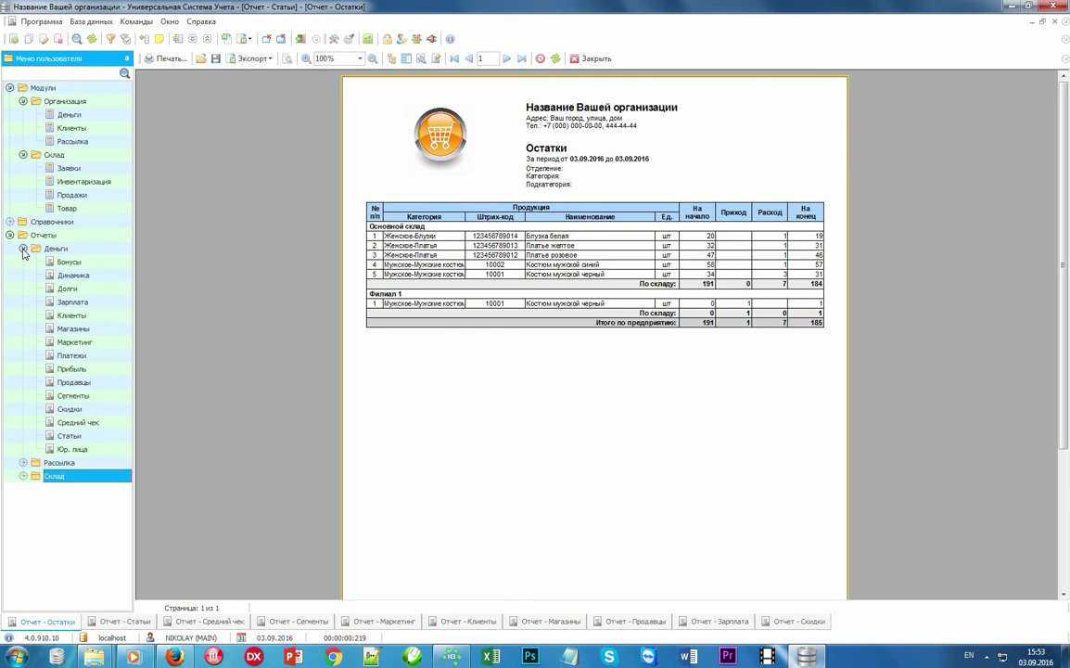
{"action": "left_click", "coordinate": [88, 251]}
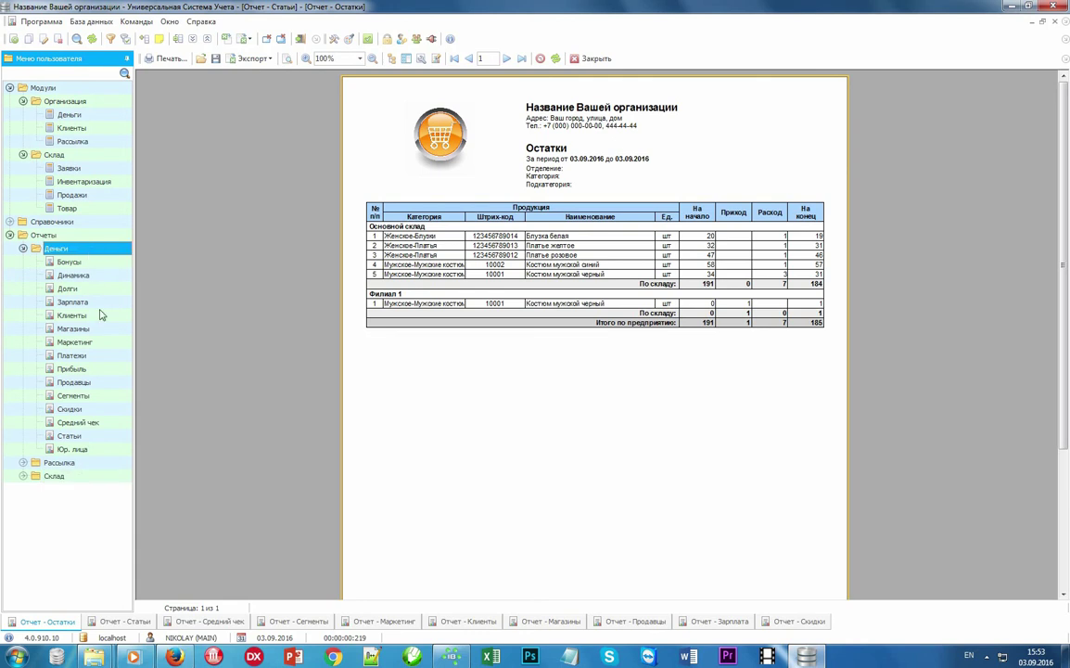
{"action": "left_click", "coordinate": [99, 437]}
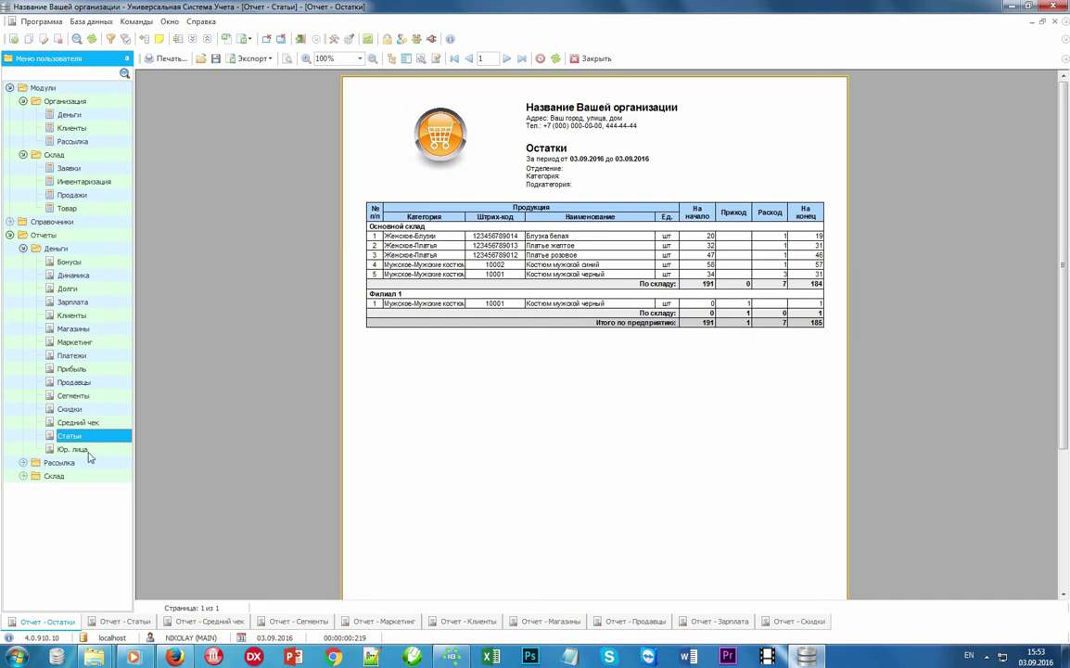
{"action": "left_click", "coordinate": [127, 623]}
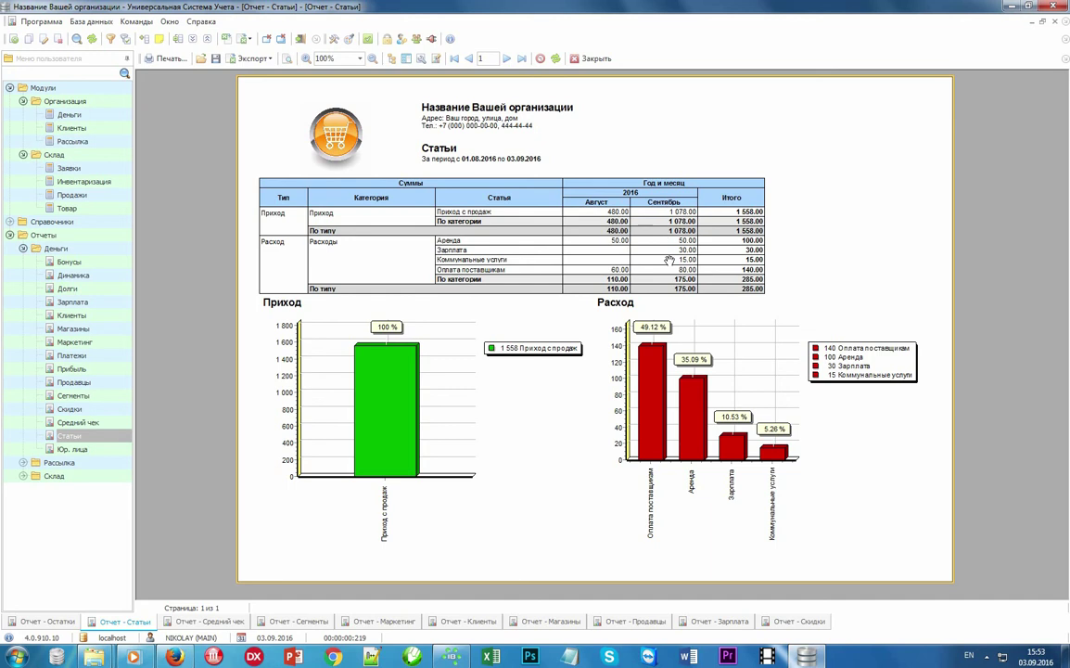
{"action": "left_click", "coordinate": [652, 434]}
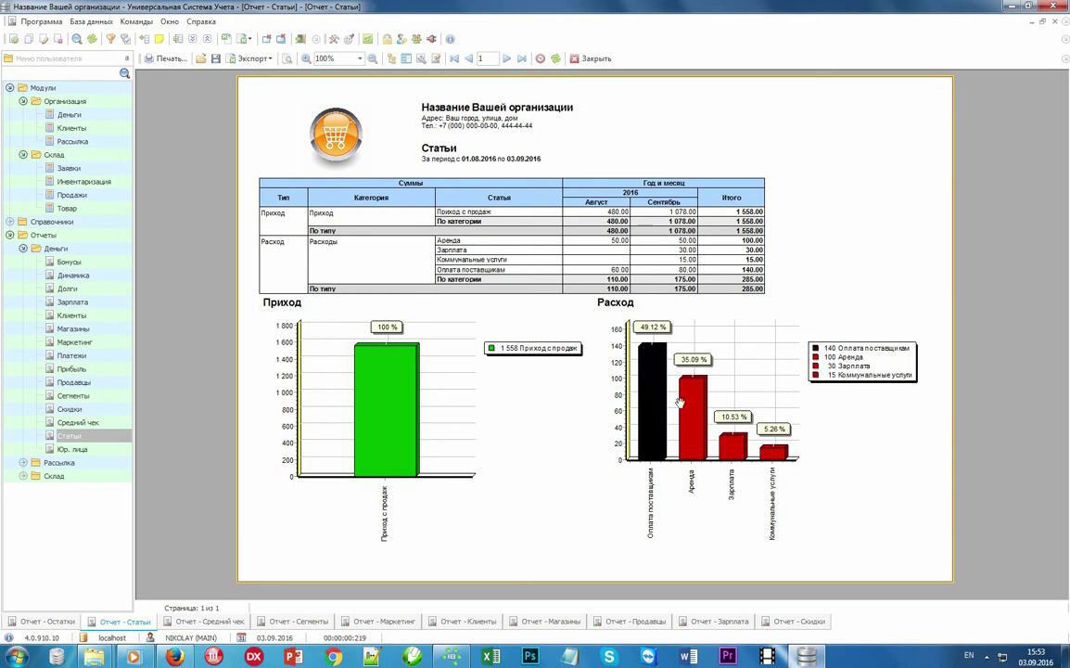
{"action": "left_click", "coordinate": [660, 394]}
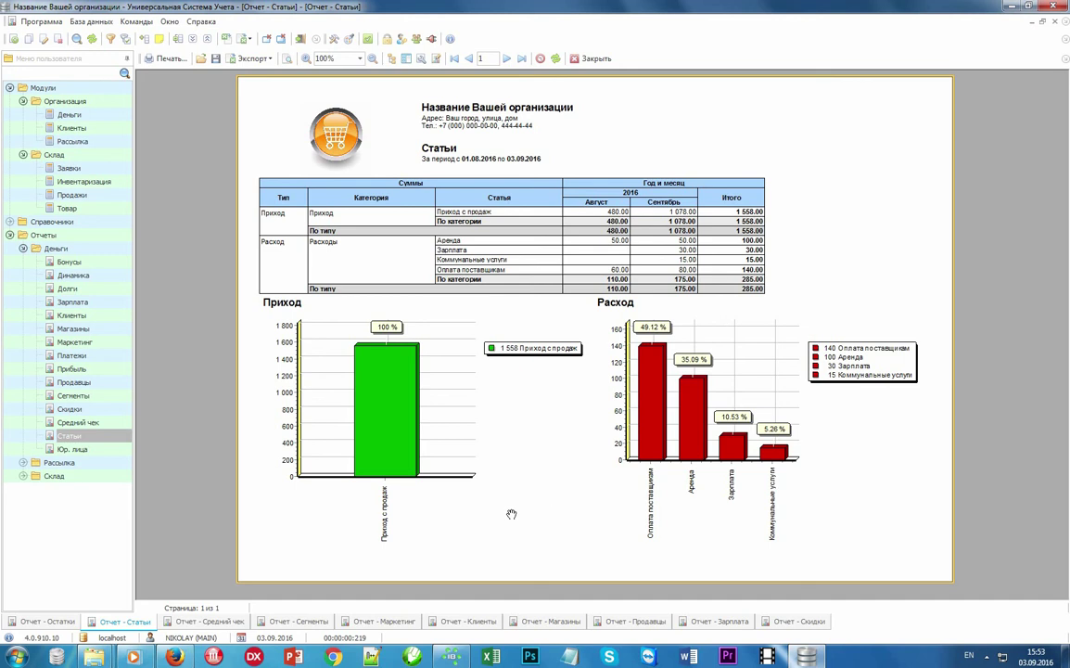
- Examine the Средний чек, Сегменты, Маркетинг, Клиенты and Магазины reports
{"action": "left_click", "coordinate": [222, 620]}
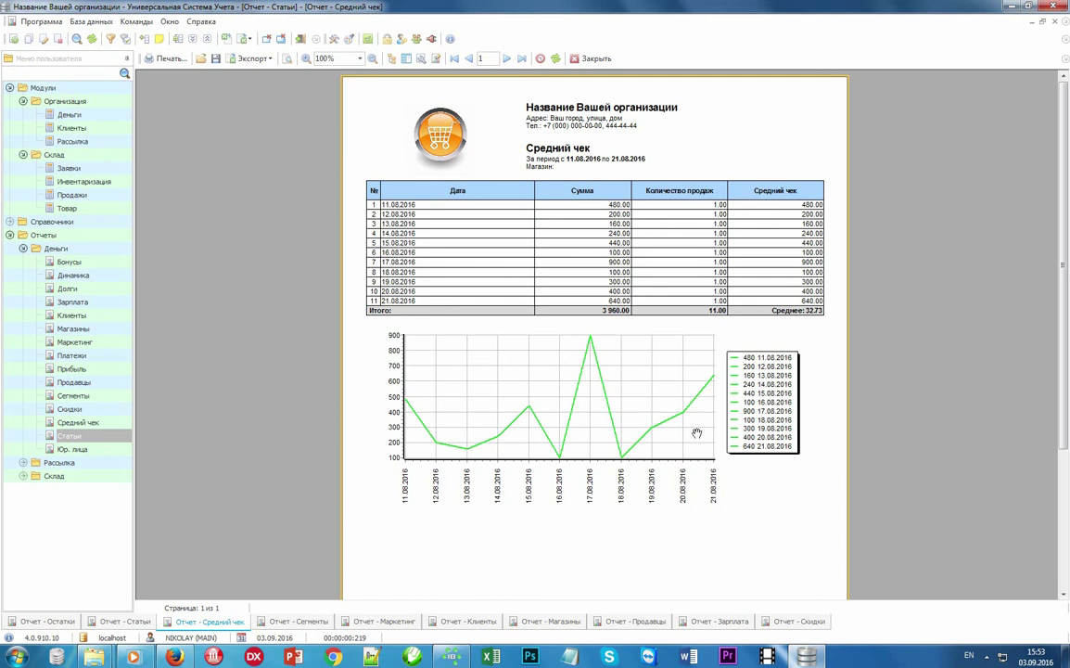
{"action": "left_click", "coordinate": [298, 622]}
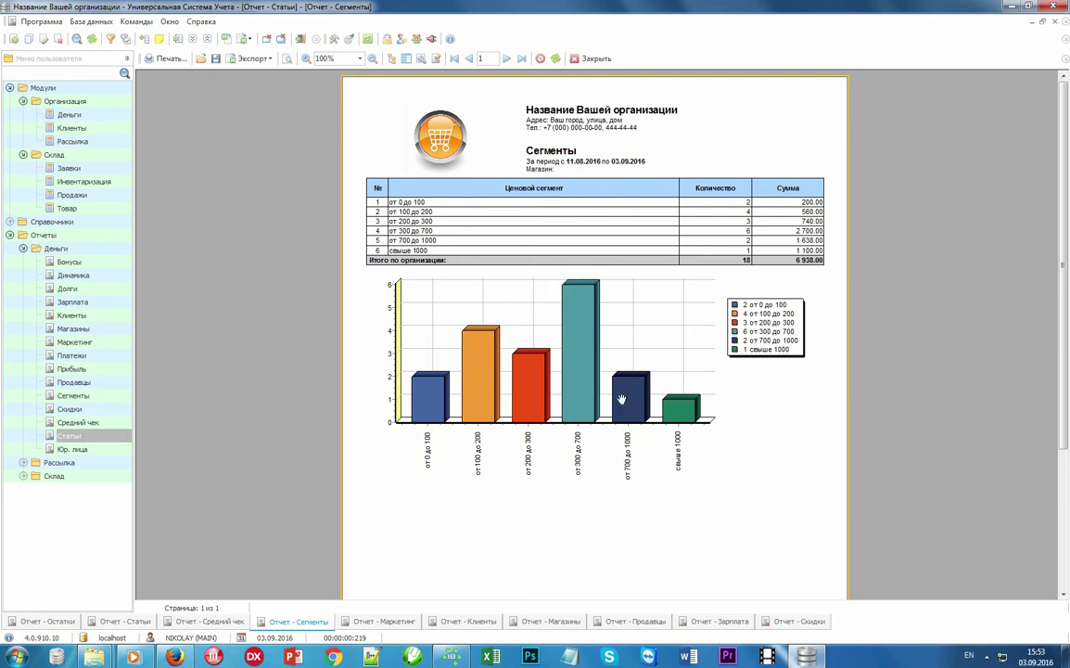
{"action": "left_click", "coordinate": [388, 624]}
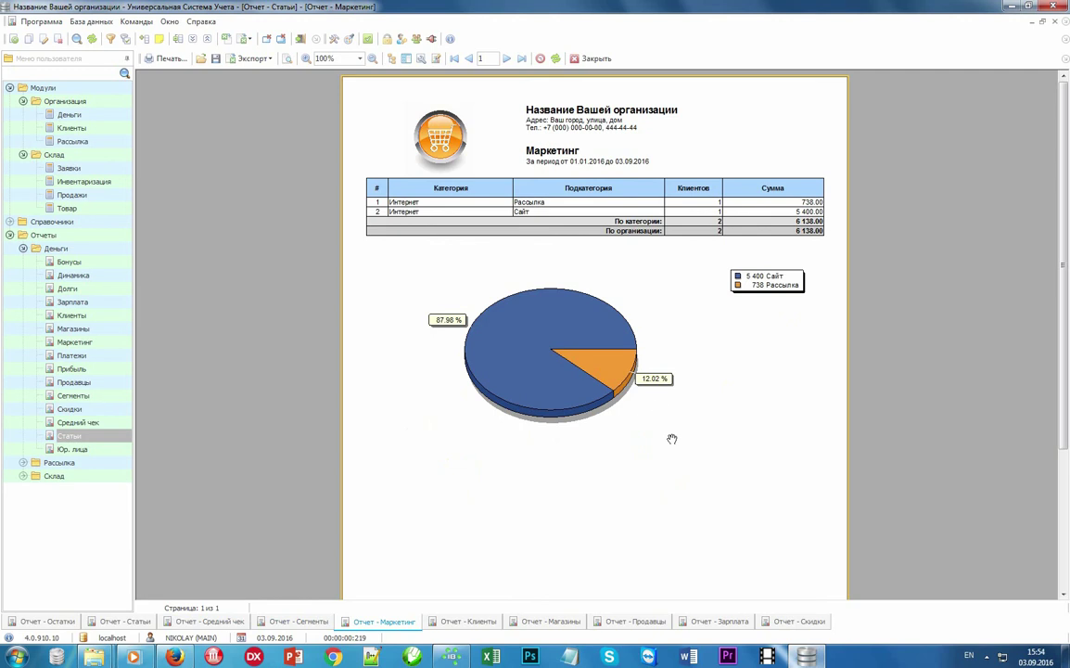
{"action": "left_click", "coordinate": [480, 625]}
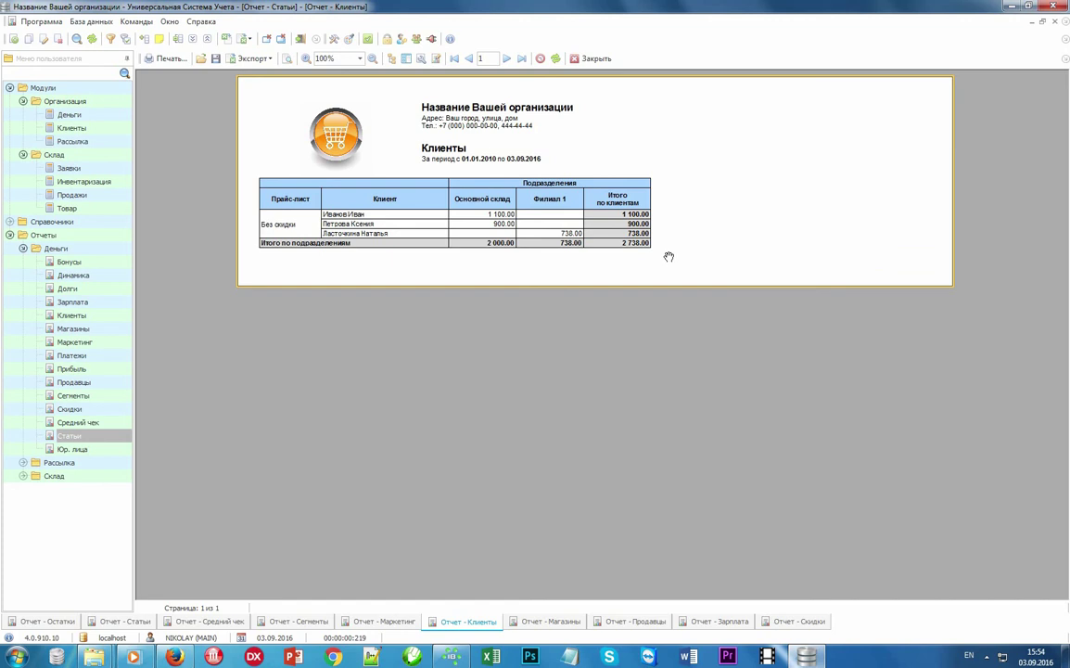
{"action": "left_click", "coordinate": [561, 623]}
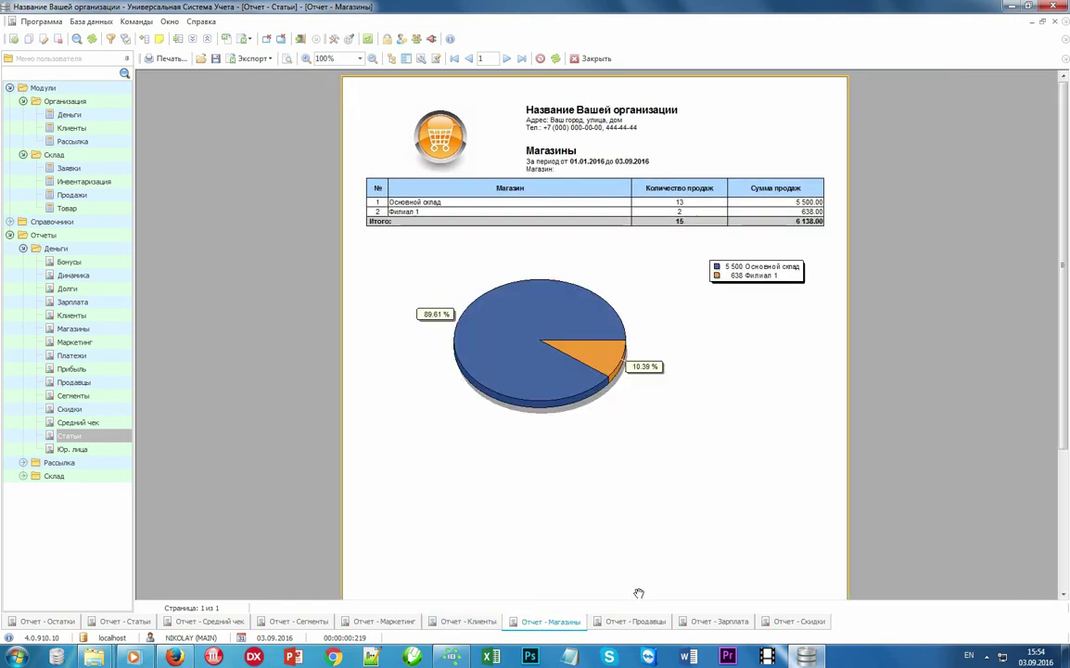
- Examine the Продавцы, Зарплата and Скидки reports
{"action": "left_click", "coordinate": [636, 623]}
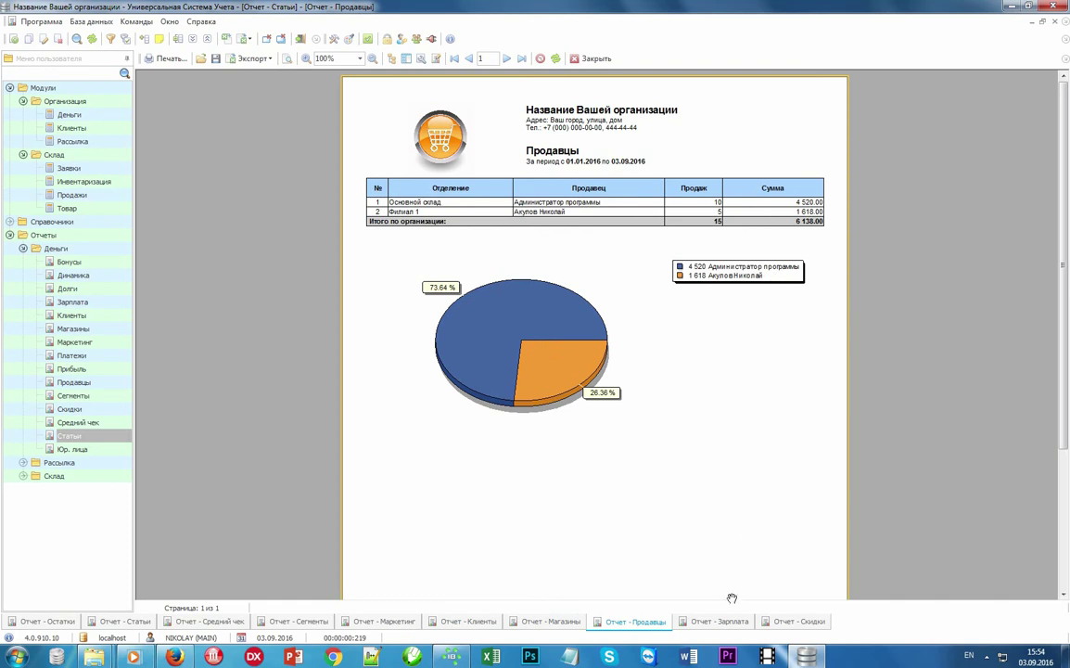
{"action": "left_click", "coordinate": [718, 621]}
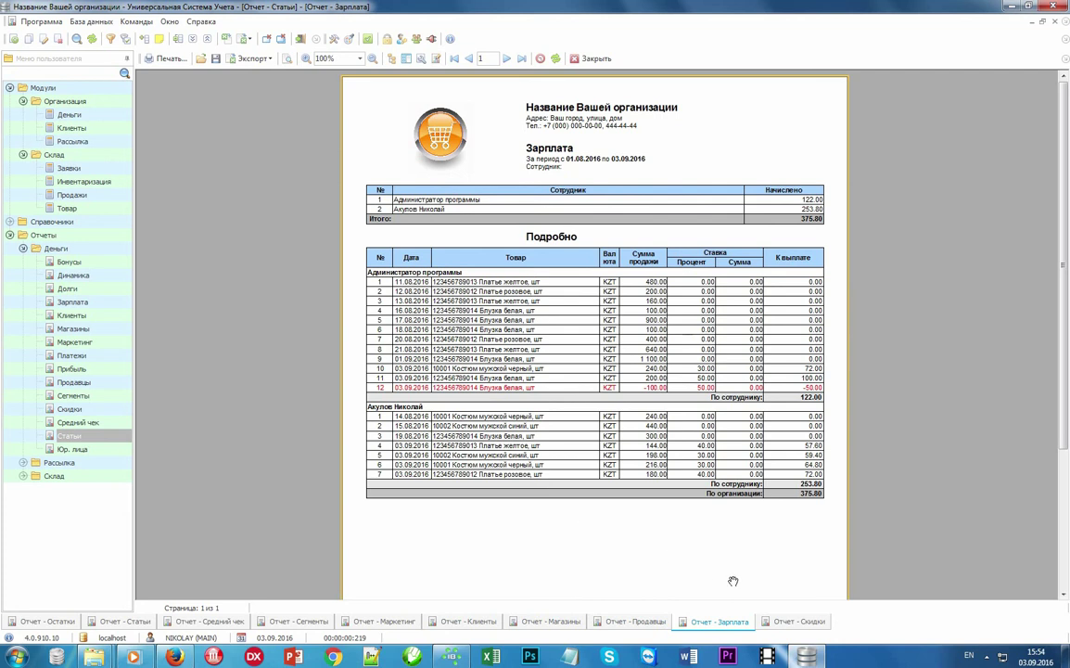
{"action": "left_click", "coordinate": [786, 624]}
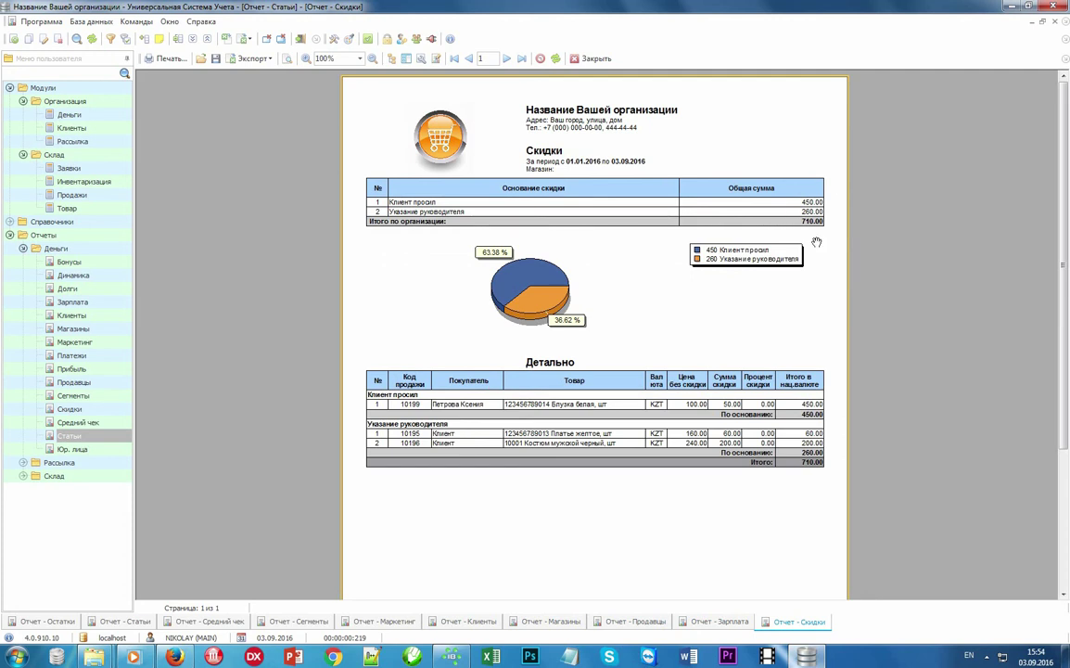
- Switch to Firefox and go to the Скачать section of the usutorg.ru site to view the presentation and demo downloads
{"action": "left_click", "coordinate": [174, 656]}
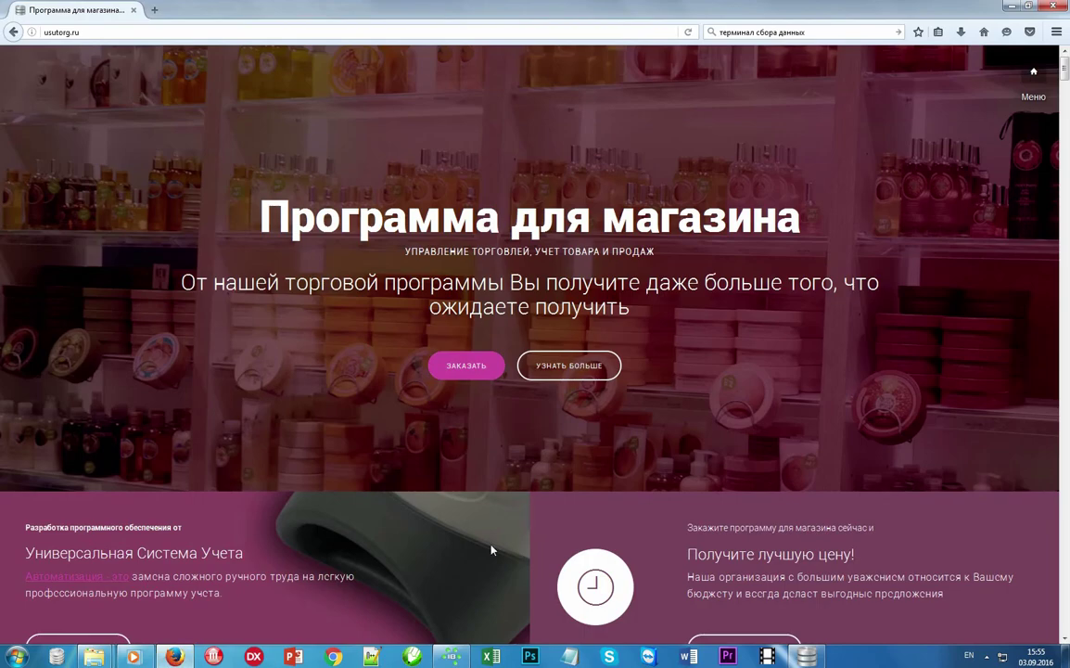
{"action": "left_click", "coordinate": [1035, 77]}
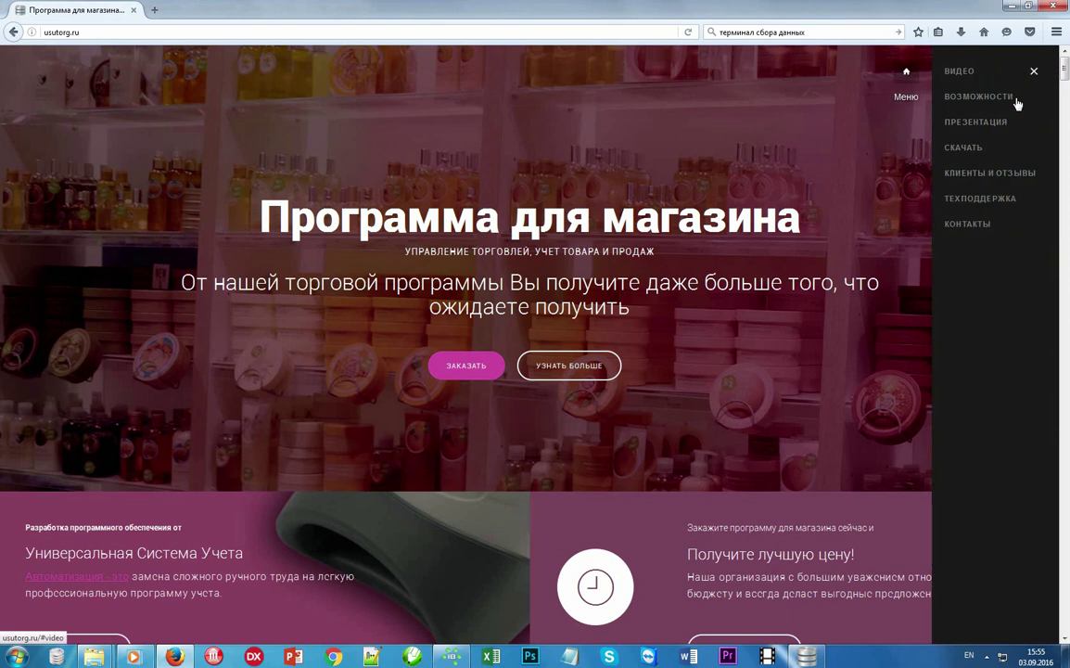
{"action": "left_click", "coordinate": [974, 151]}
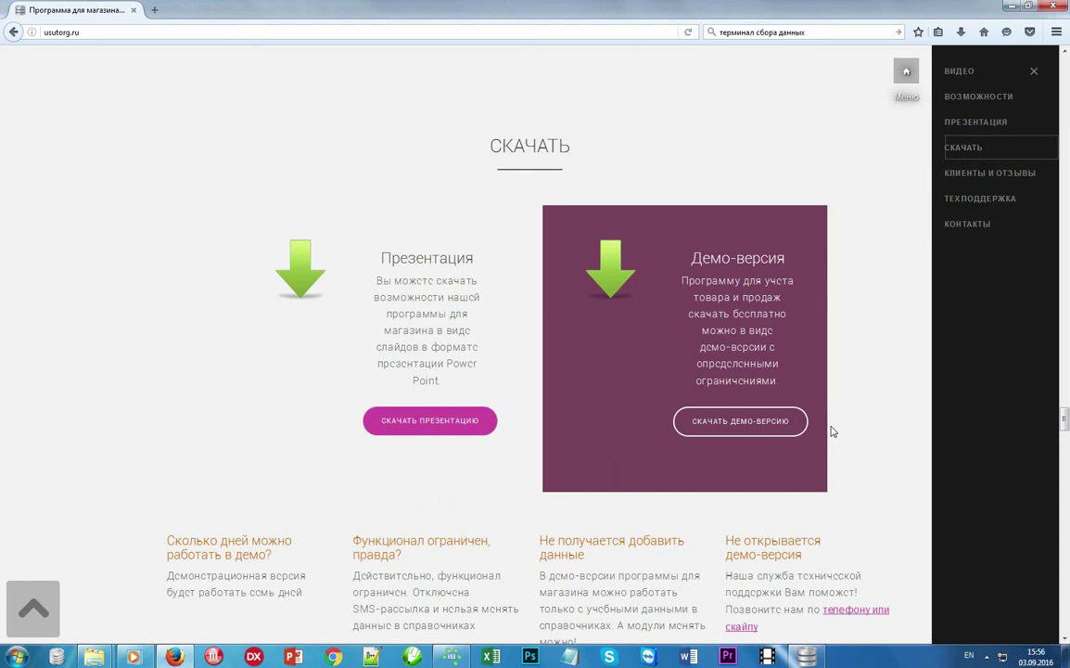
- Switch back to the USU program, open the Аудит log and filter it to the individually named user's actions, reviewing through the latest entries
{"action": "left_click", "coordinate": [806, 657]}
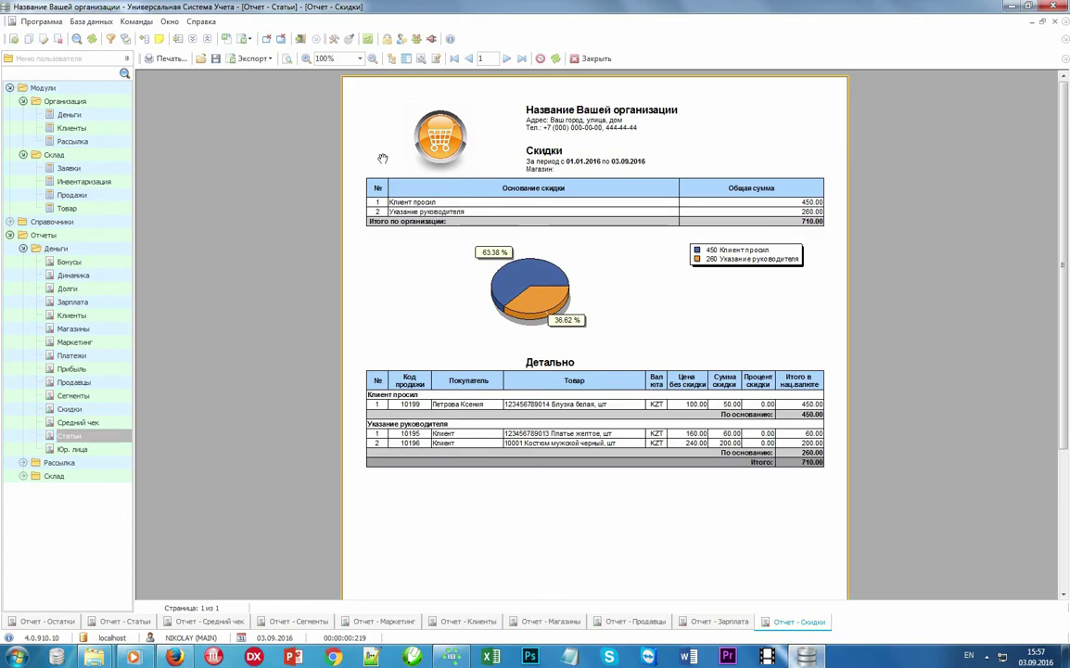
{"action": "left_click", "coordinate": [368, 39]}
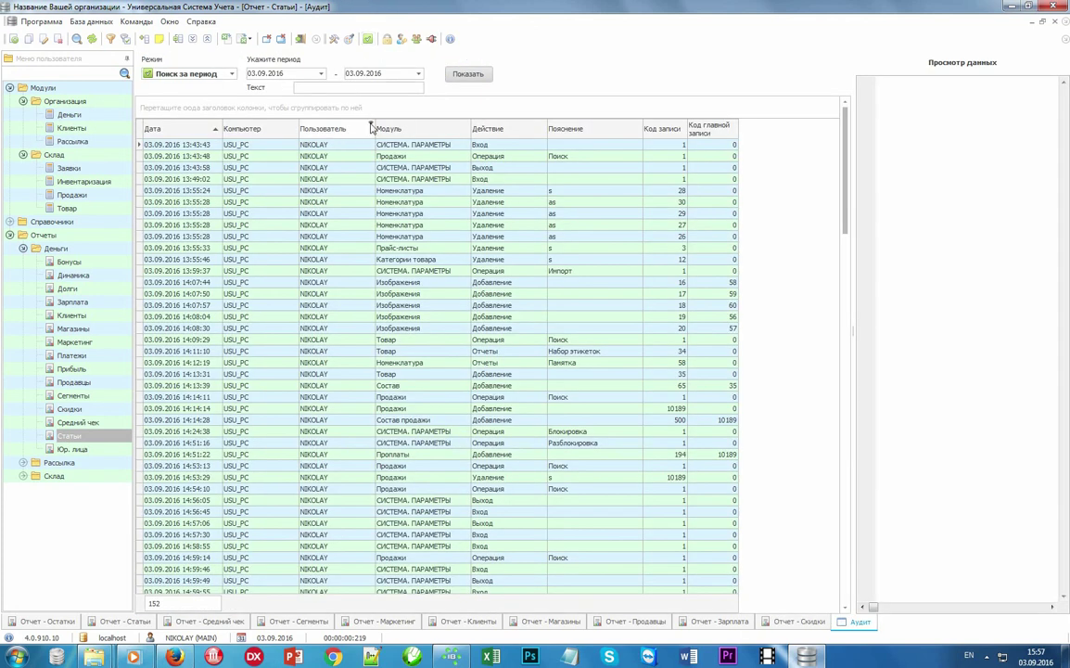
{"action": "left_click", "coordinate": [370, 124]}
{"action": "left_click", "coordinate": [351, 159]}
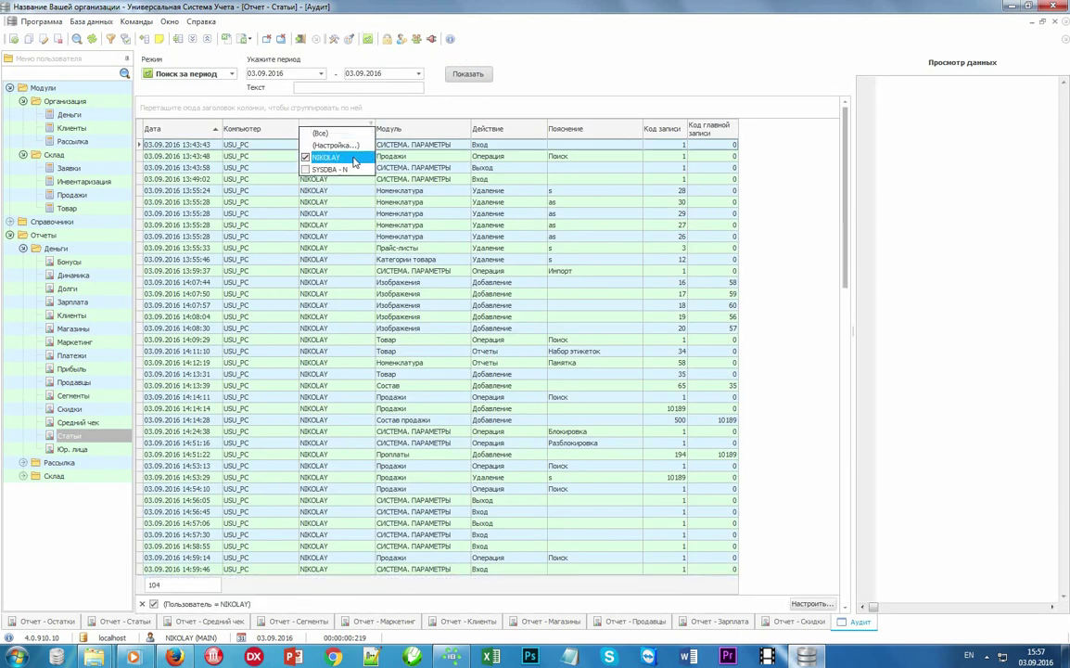
{"action": "left_click", "coordinate": [519, 145]}
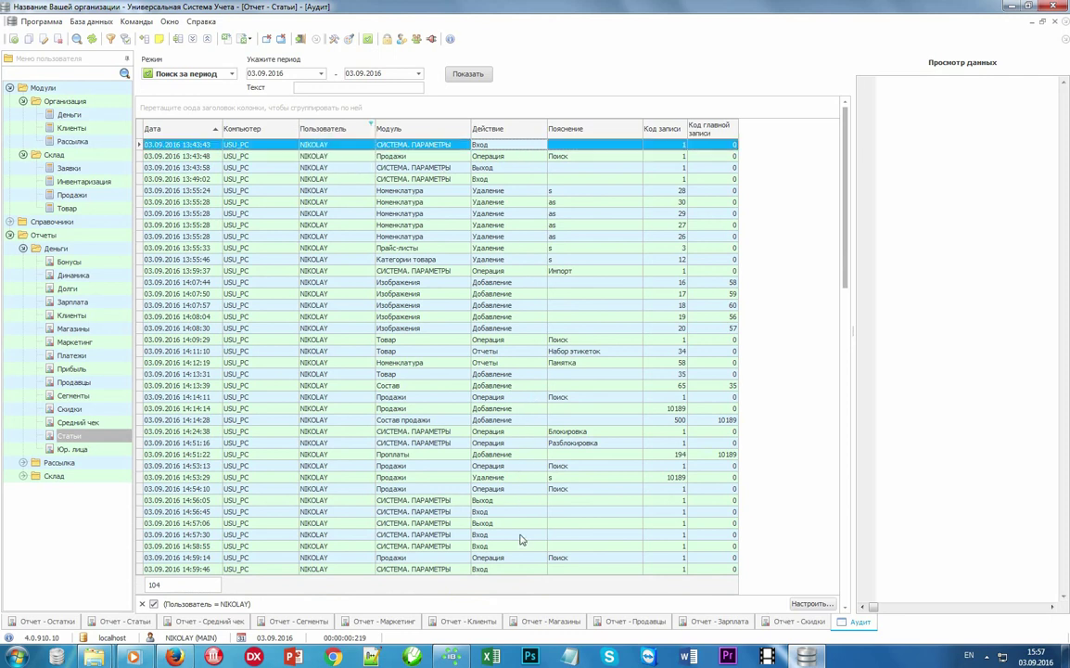
{"action": "left_click_drag", "start_coordinate": [845, 278], "coordinate": [846, 612]}
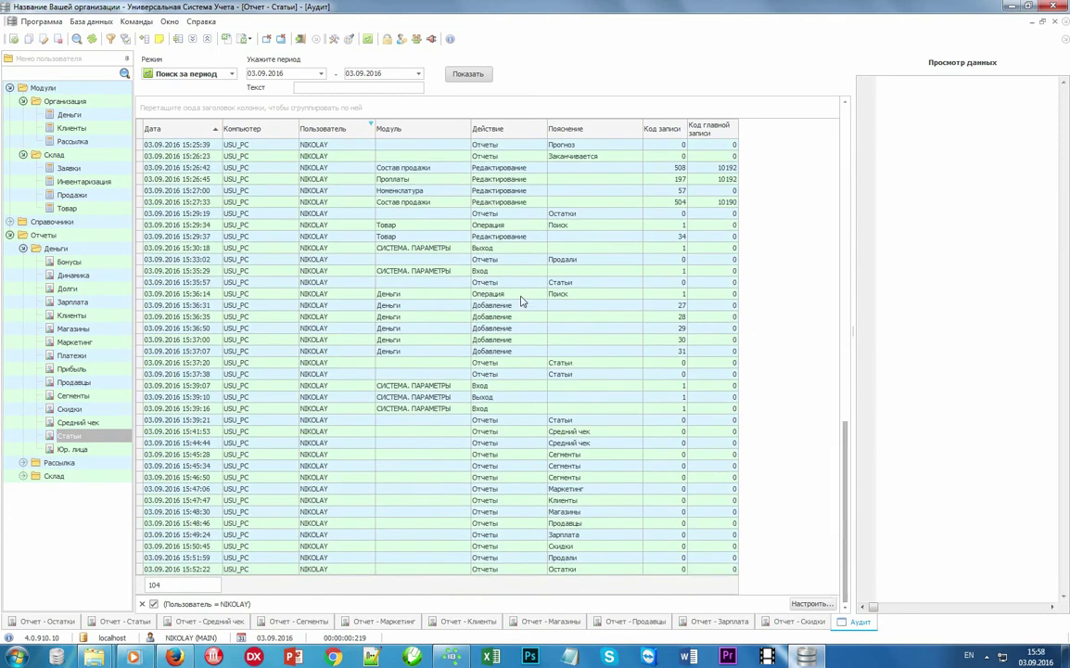
- Open the Пользователи window for administering user accounts and access roles
{"action": "left_click", "coordinate": [417, 40]}
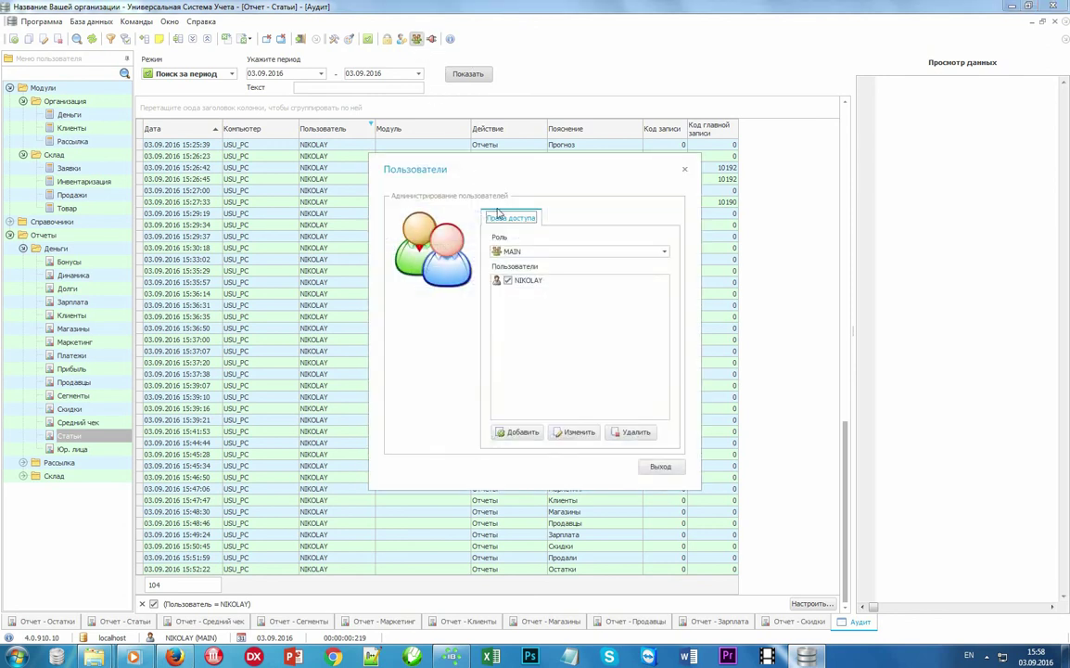